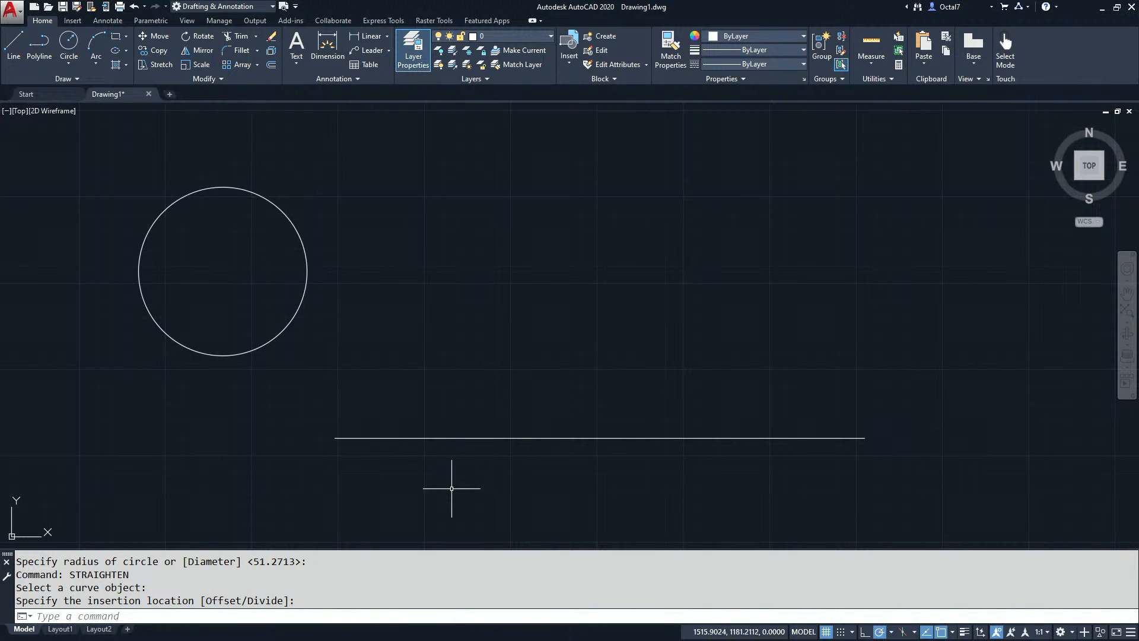
Step: Erase the straightened line below the circle and pick the circle as the curve for a new STRAIGHTEN operation
left_click(504, 444)
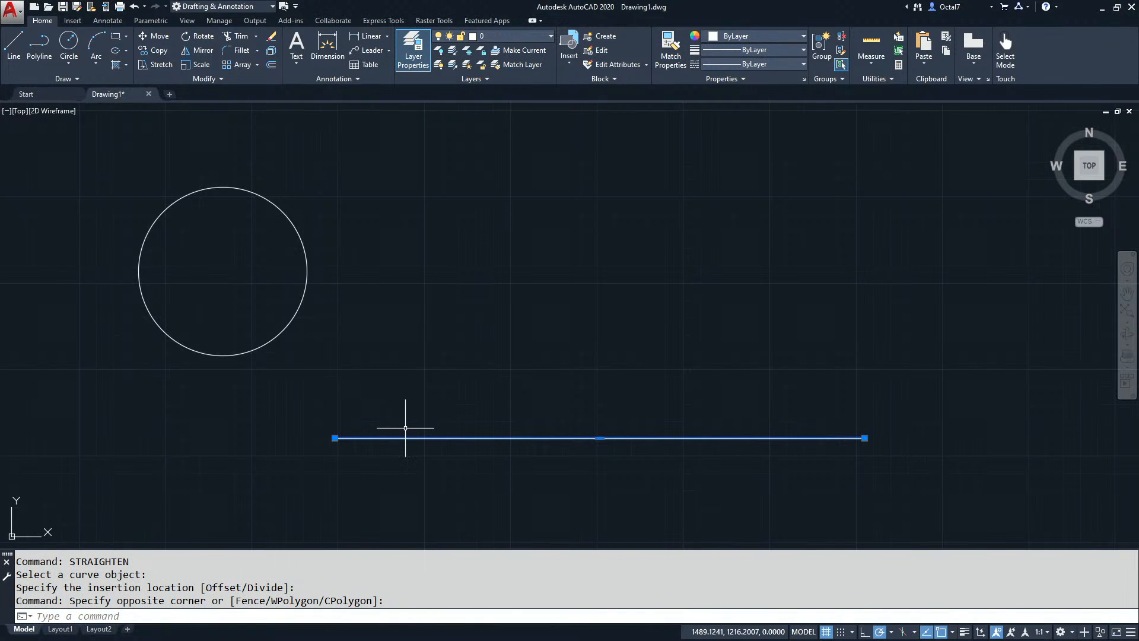
key("Delete")
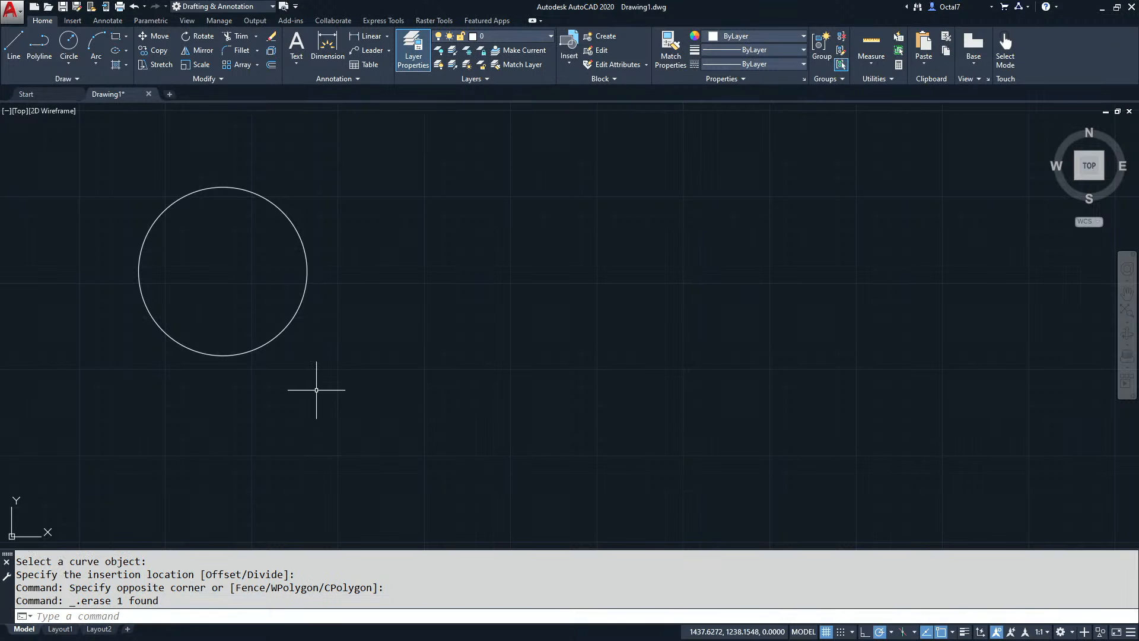
key("Return")
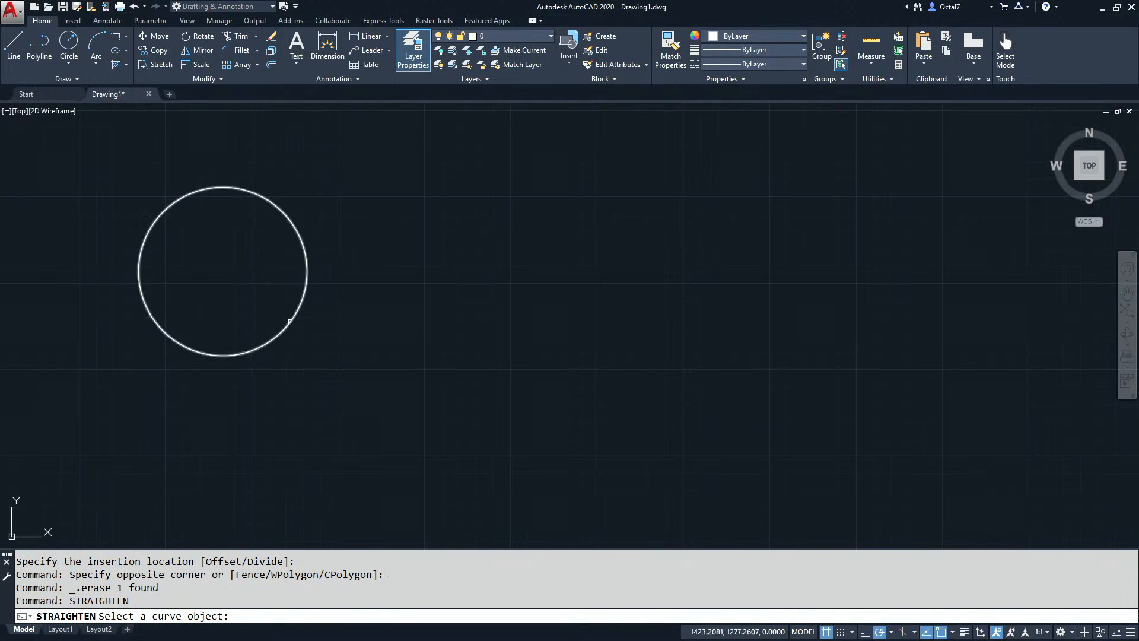
left_click(291, 322)
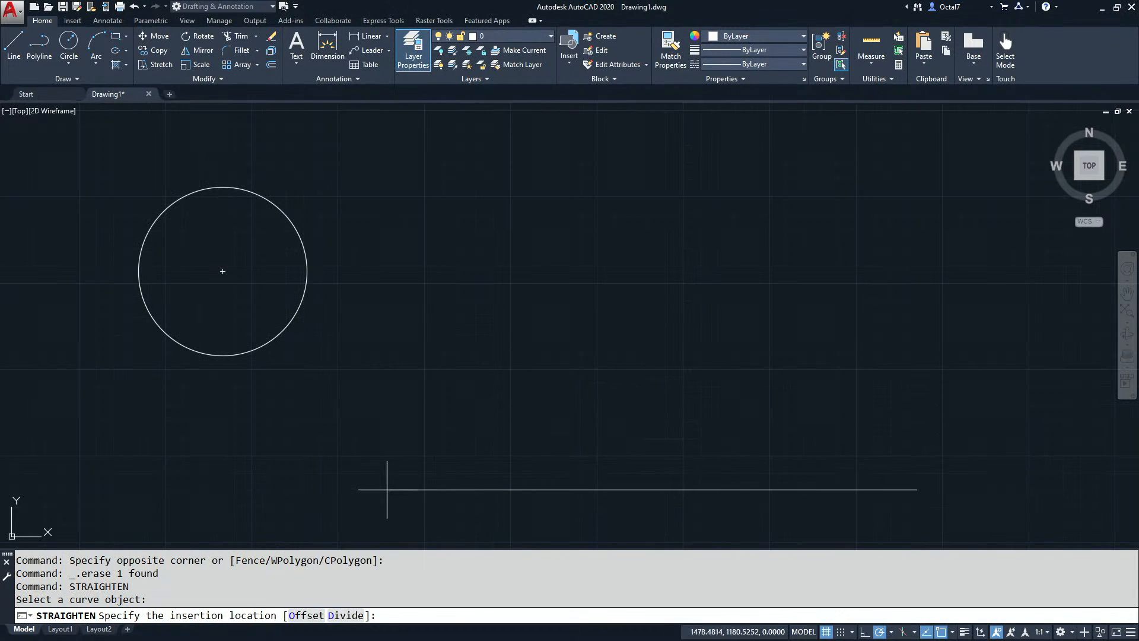
Step: Preview the circle's straightening with an offset of 5 and set the offset back to 0
type("o")
key("Return")
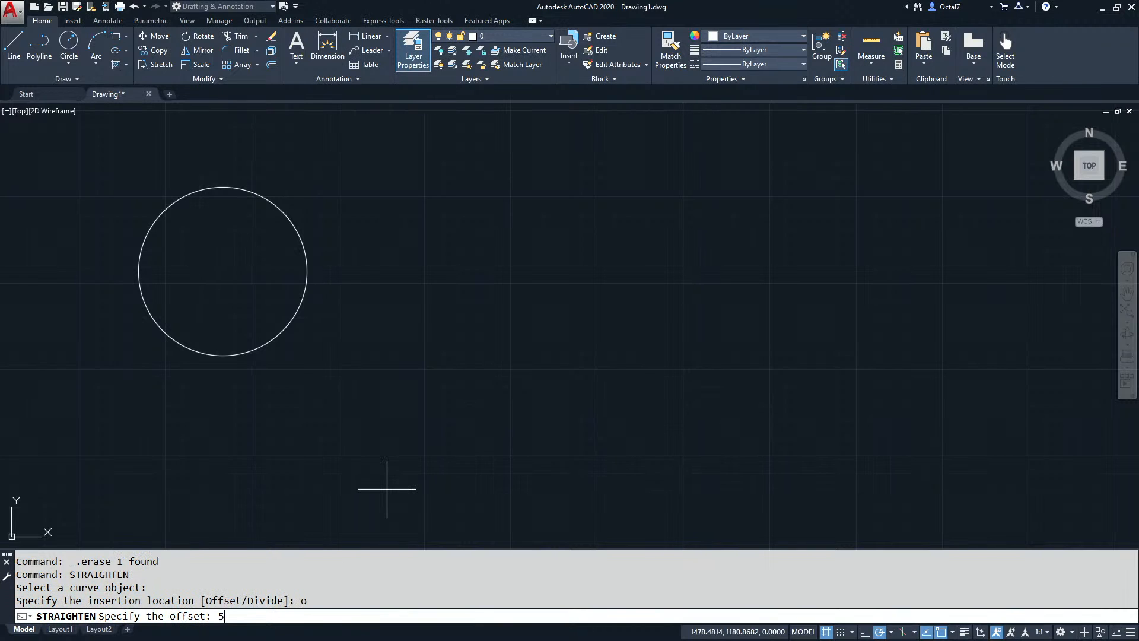
type("5")
key("Return")
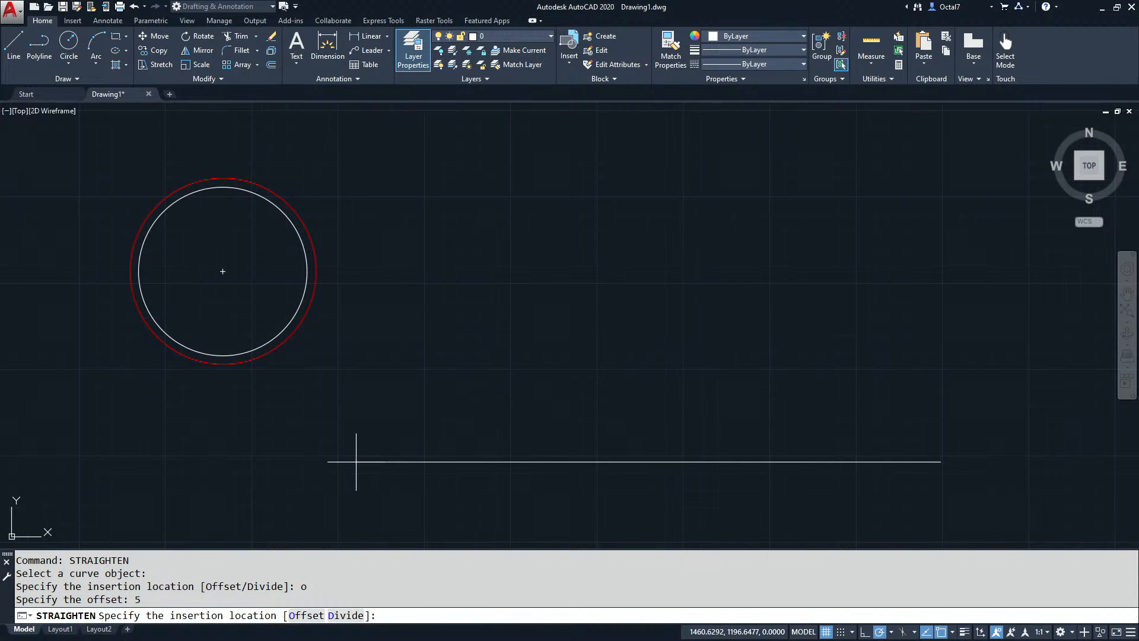
key("Return")
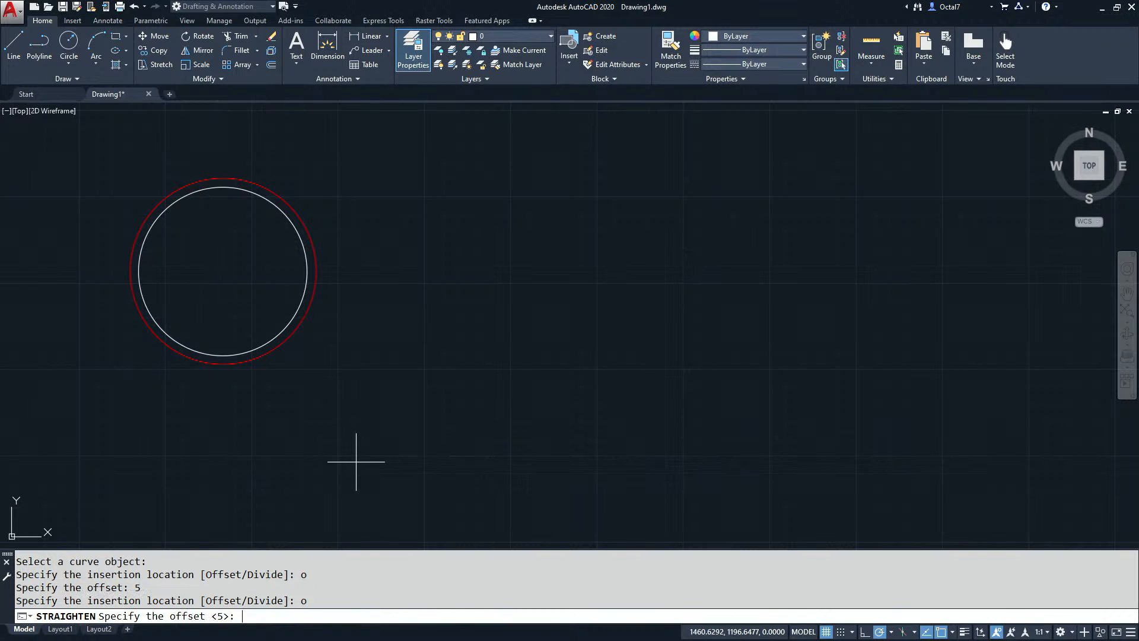
type("0")
key("Return")
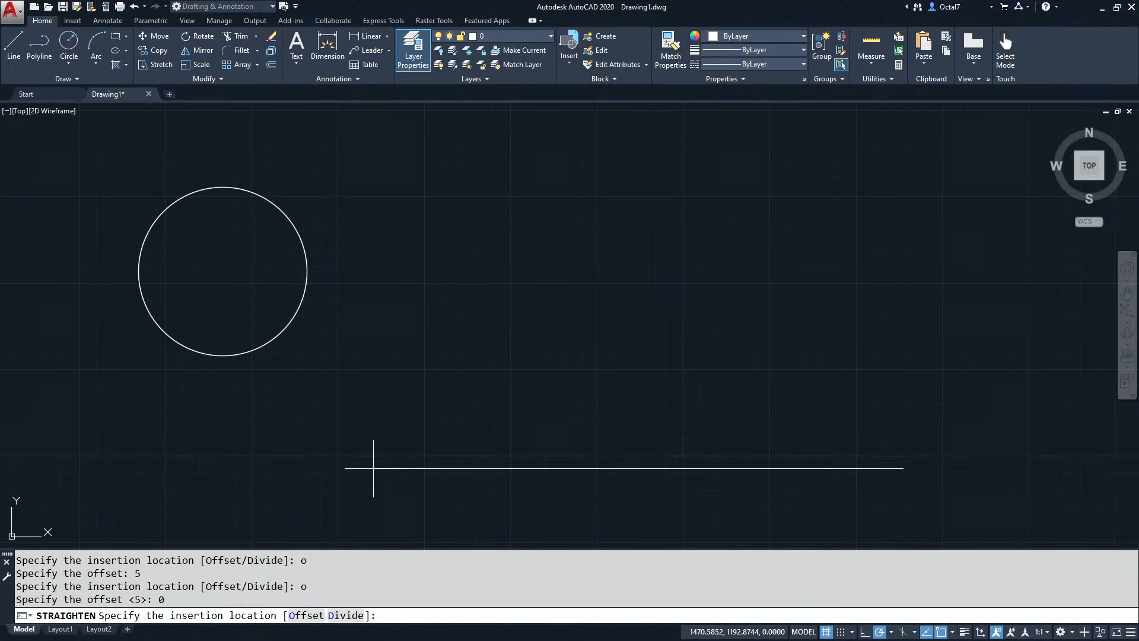
Step: Straighten the circle with 5 divisions, placing the line below and to the right of it, and select the line to show its vertices
type("d")
key("Return")
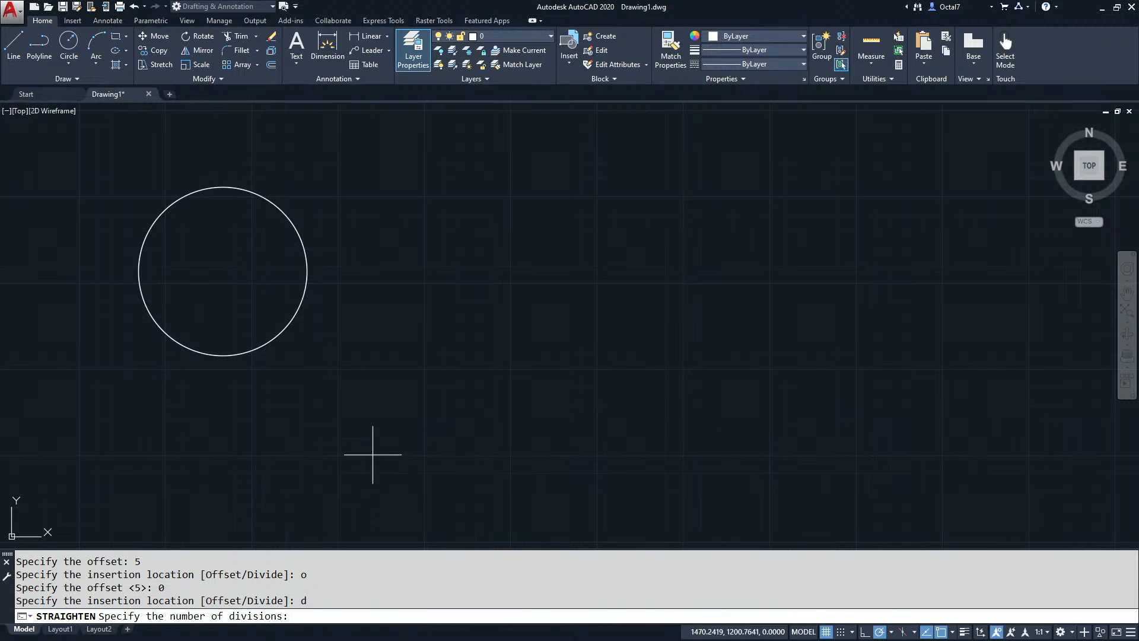
type("5")
key("Return")
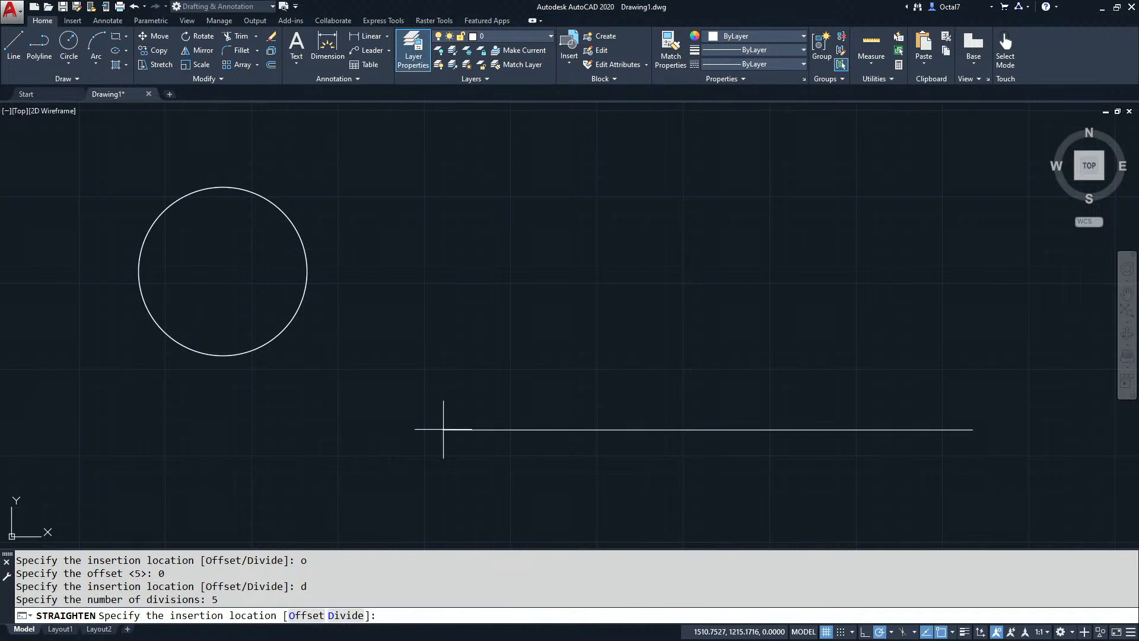
left_click(410, 431)
left_click(452, 431)
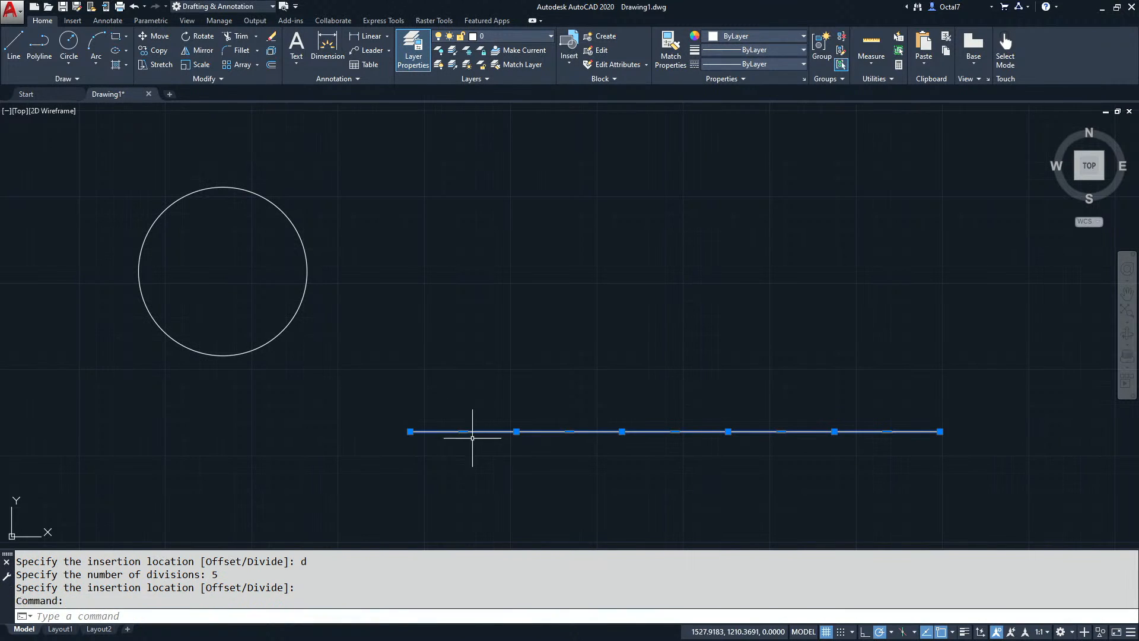
mouse_move(516, 432)
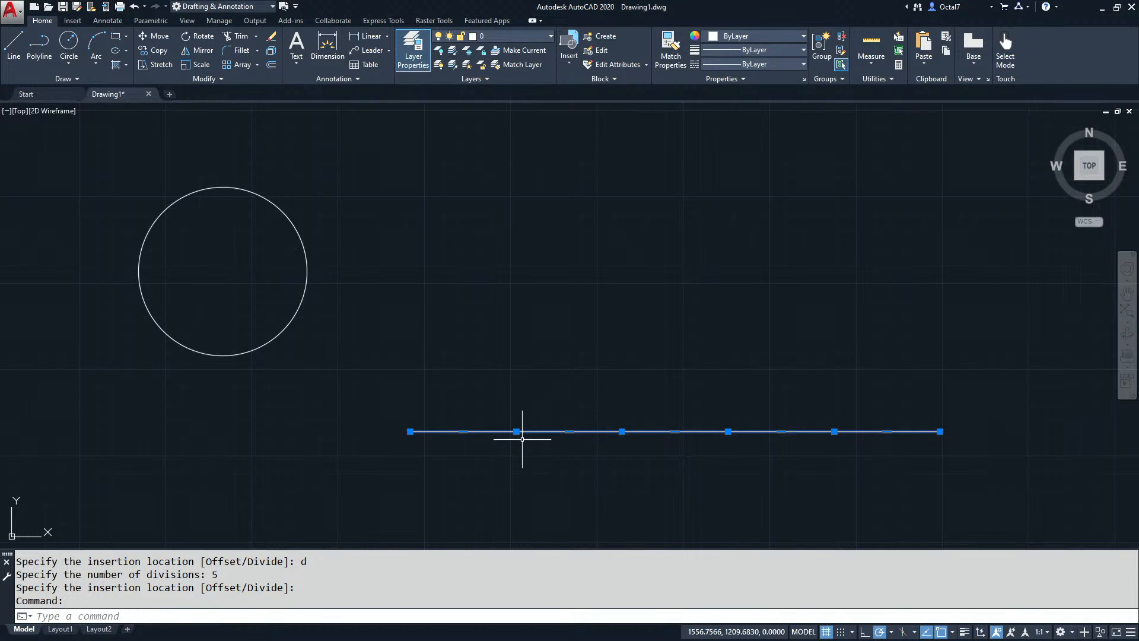
Step: Erase the divided straight line and the circle
key("Delete")
left_click(399, 394)
left_click(297, 351)
key("Delete")
Step: Draw an open zigzag polyline with five straight segments across the upper part of the drawing area
type("pl")
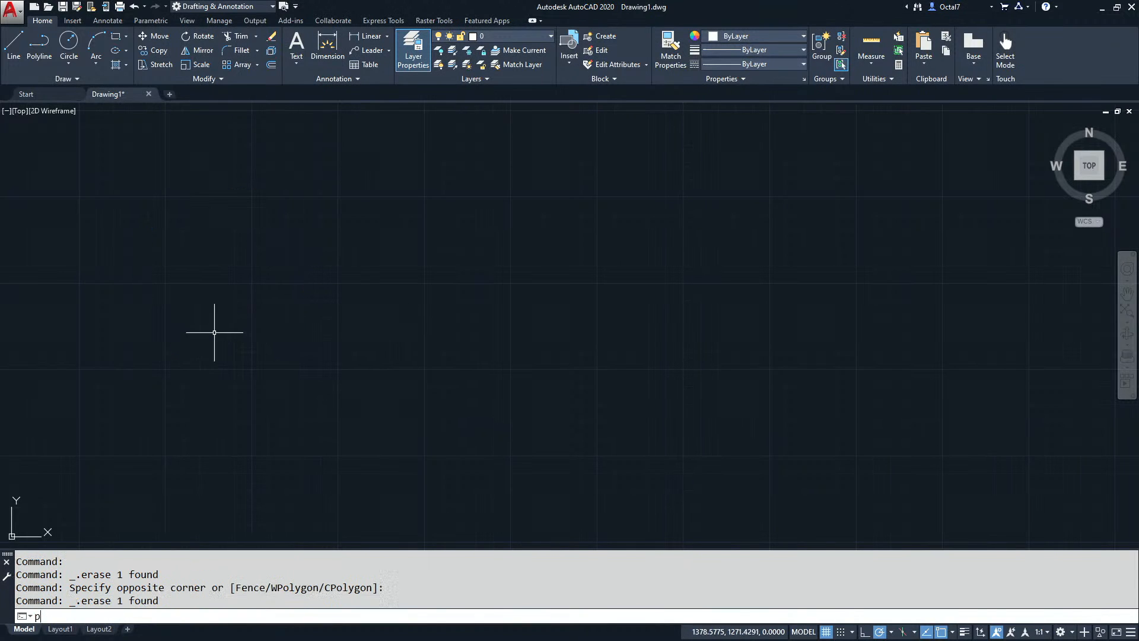
key("Return")
left_click(177, 346)
left_click(270, 210)
left_click(386, 298)
left_click(510, 205)
left_click(574, 279)
left_click(732, 189)
key("Return")
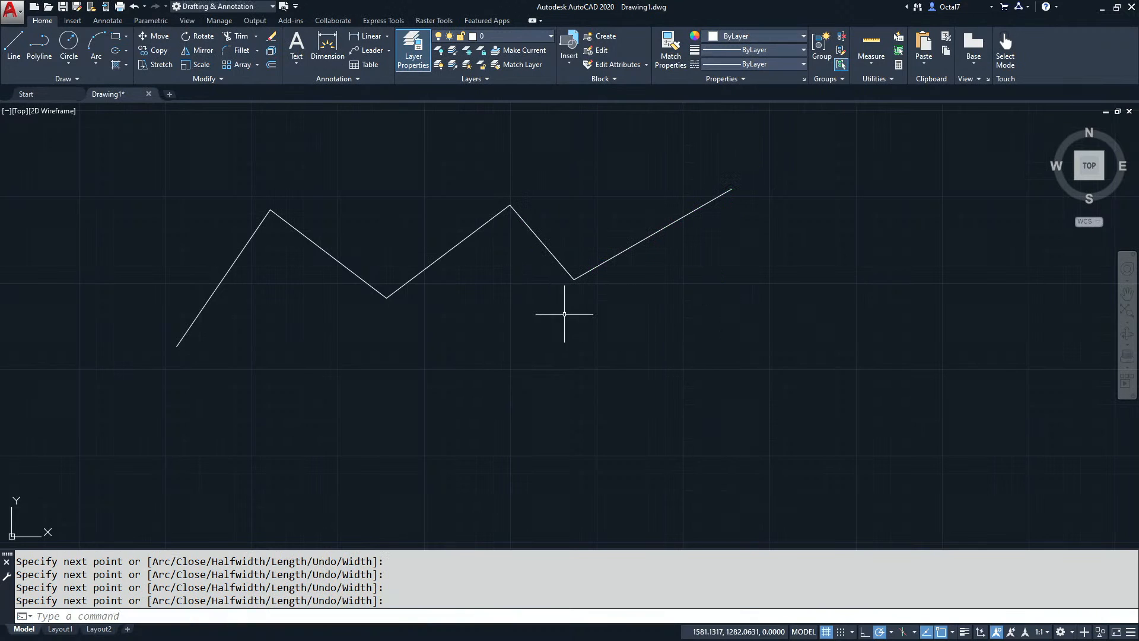
Step: Straighten the zigzag polyline with STRAIGHTEN and place the resulting line below it
type("STRAIGHTEN")
key("Return")
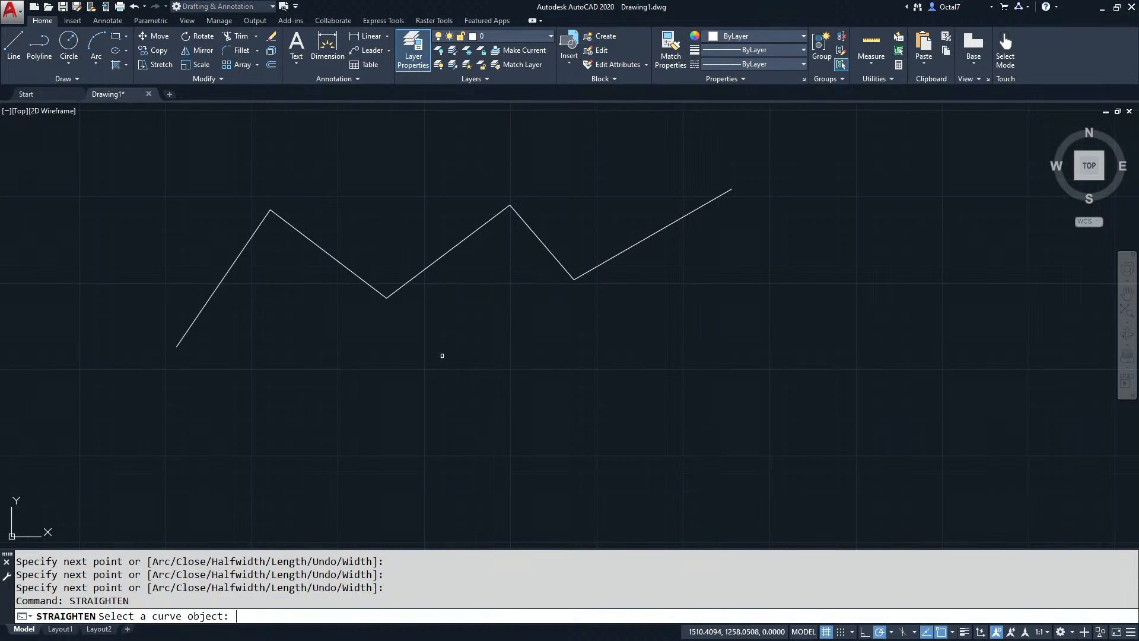
left_click(415, 275)
scroll(393, 407, "down", 2)
mouse_move(393, 407)
middle_mouse_down()
mouse_move(172, 361)
mouse_move(324, 409)
middle_mouse_up()
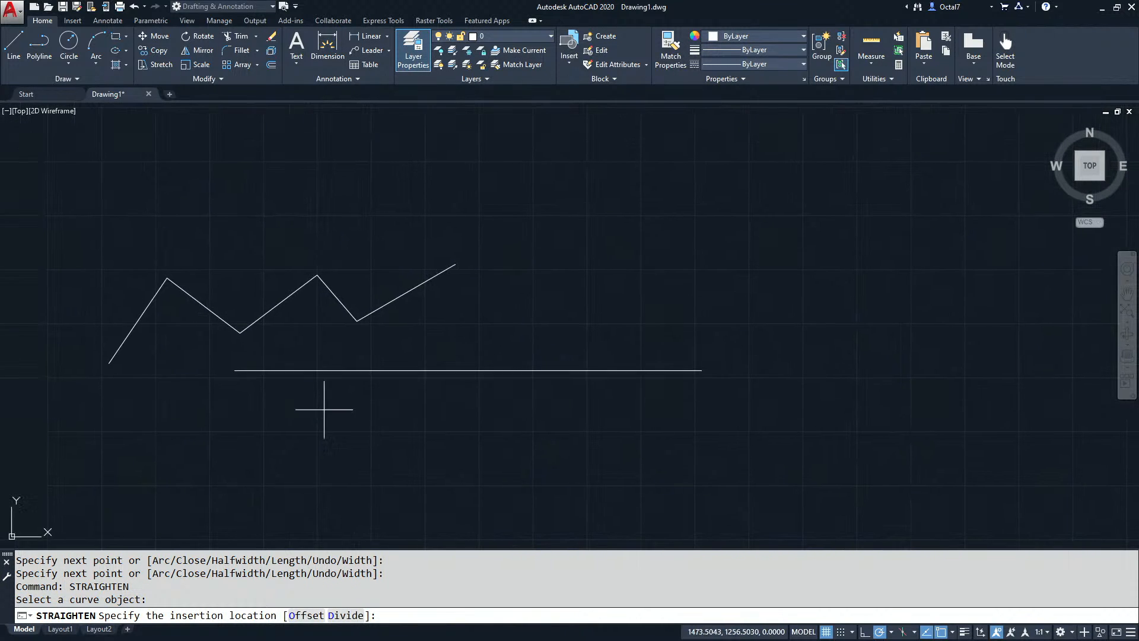
left_click(291, 448)
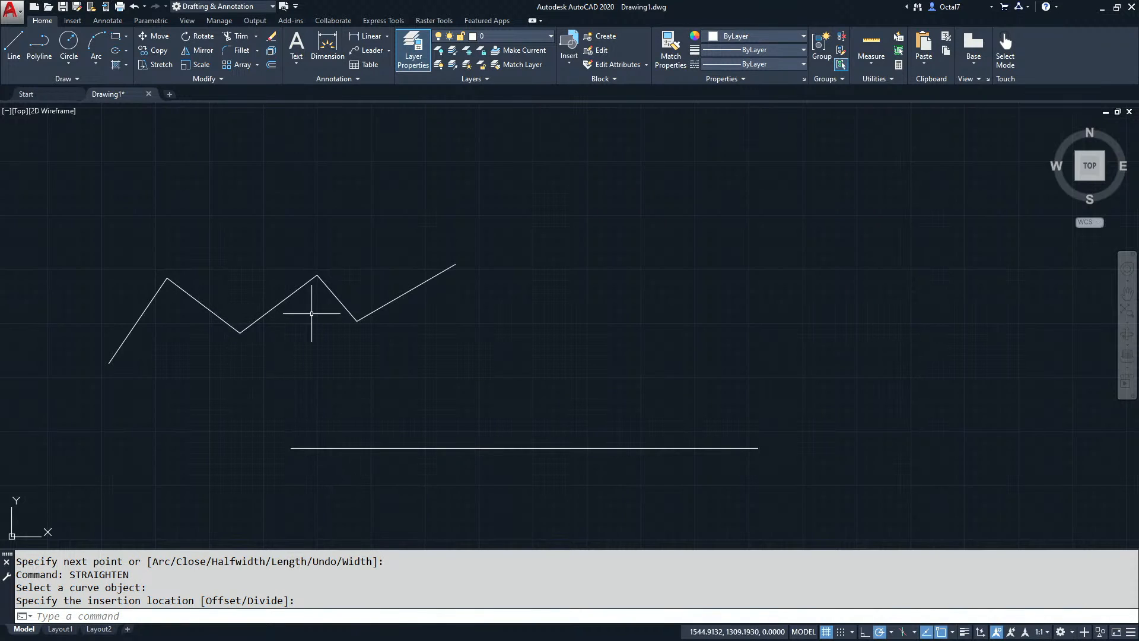
Step: Select the zigzag polyline and its straightened copy together and compare their lengths in the object properties
left_click(387, 450)
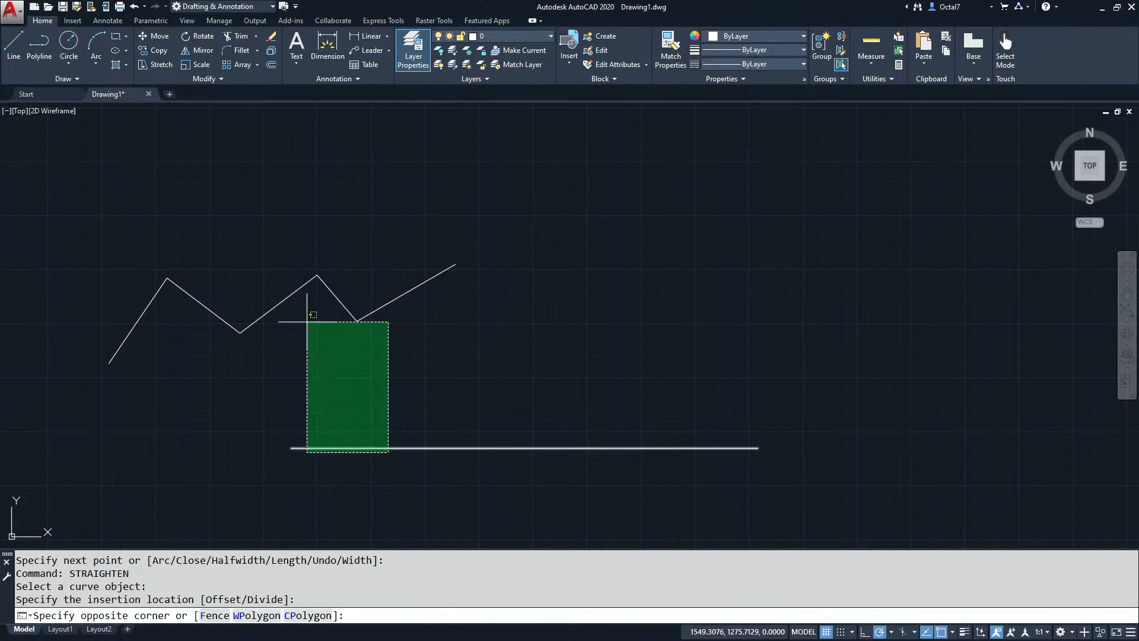
left_click(260, 294)
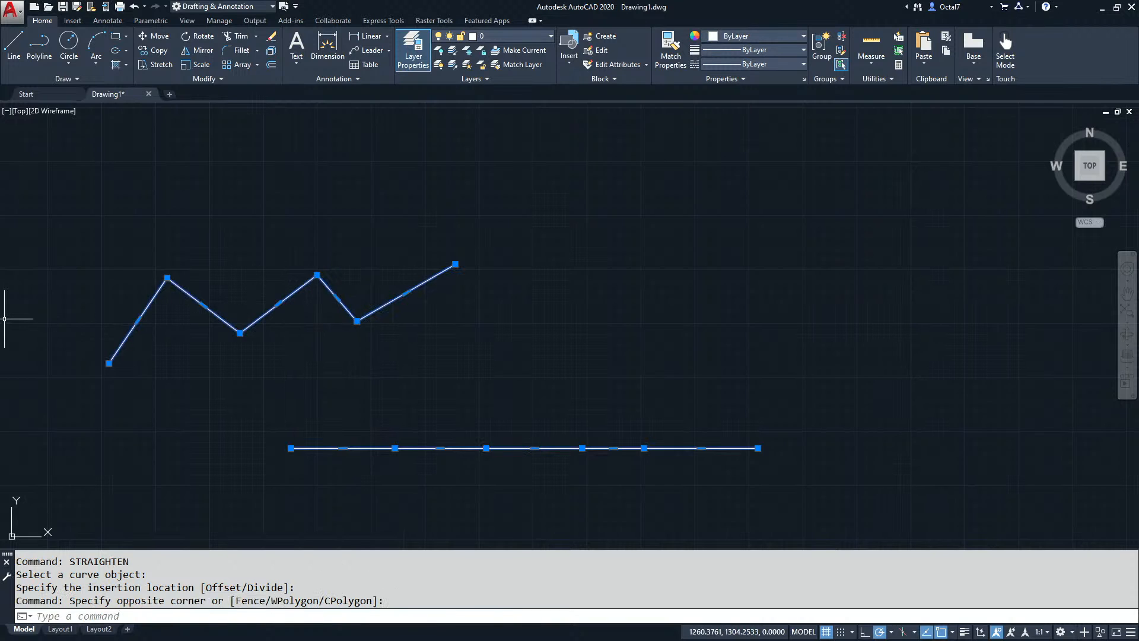
key("ctrl+1")
mouse_move(492, 363)
middle_mouse_down()
mouse_move(717, 322)
mouse_move(738, 331)
middle_mouse_up()
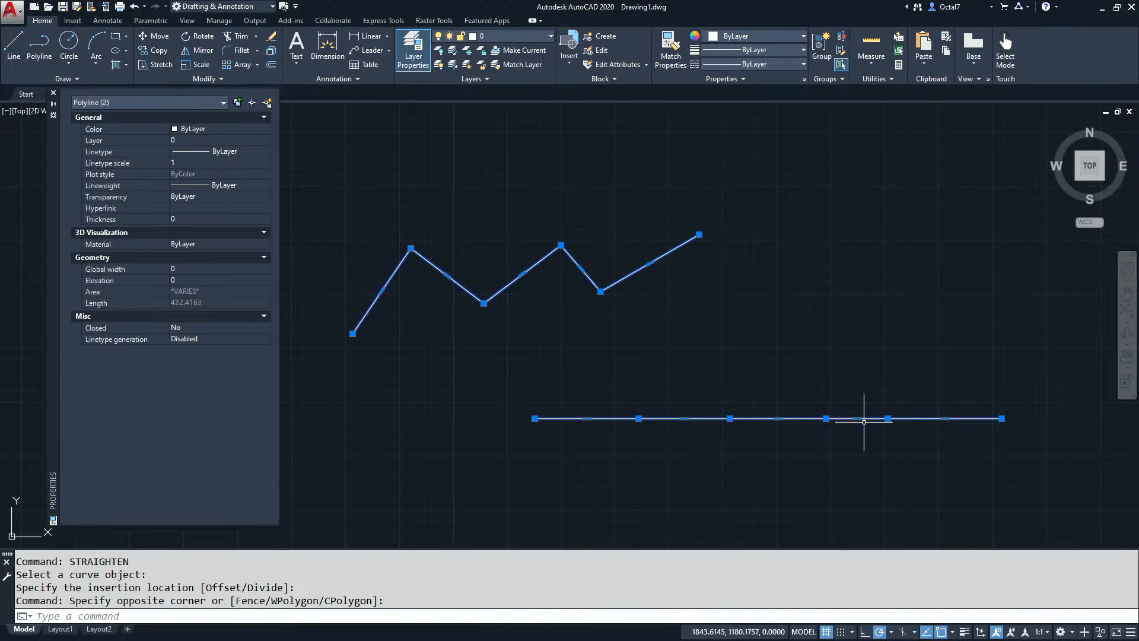
mouse_move(634, 427)
middle_mouse_down()
mouse_move(593, 422)
mouse_move(603, 423)
middle_mouse_up()
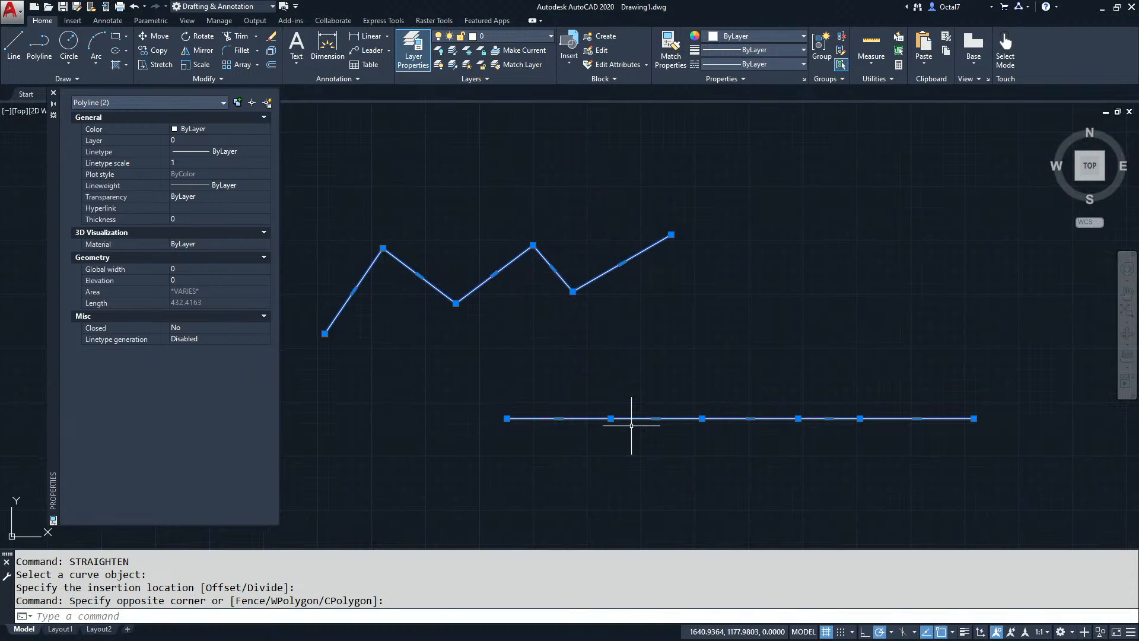
key("Escape")
key("Escape")
Step: Erase both the zigzag polyline and its straightened copy
left_click(632, 429)
left_click(489, 231)
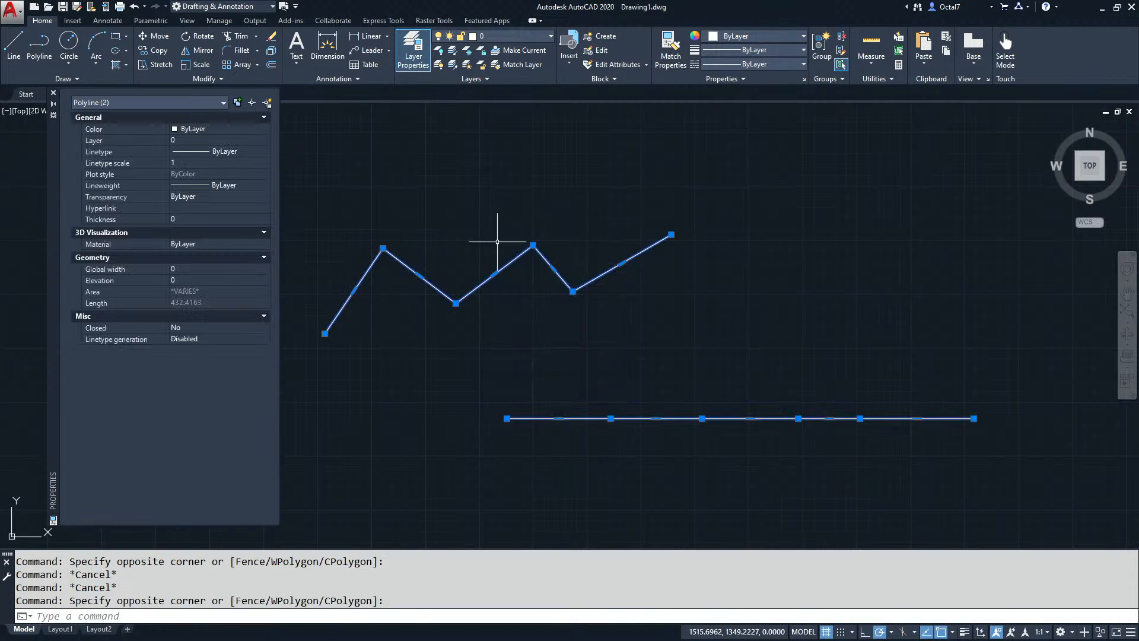
key("Delete")
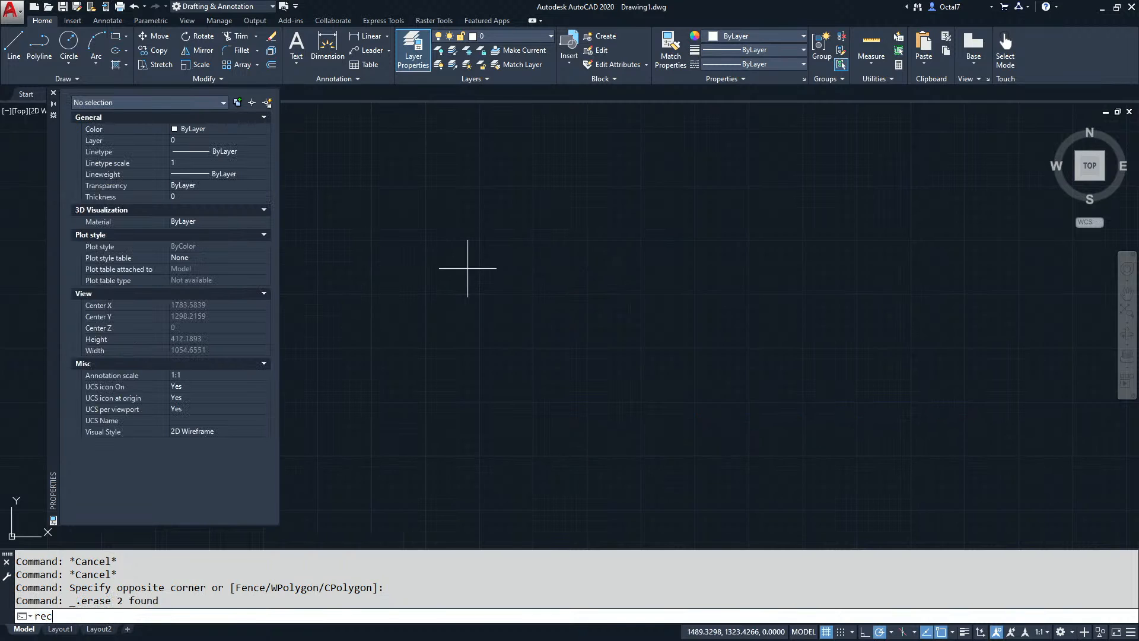
Step: Draw a rectangle in the empty drawing area by two opposite corners
type("rec")
key("Return")
left_click(361, 395)
left_click(612, 239)
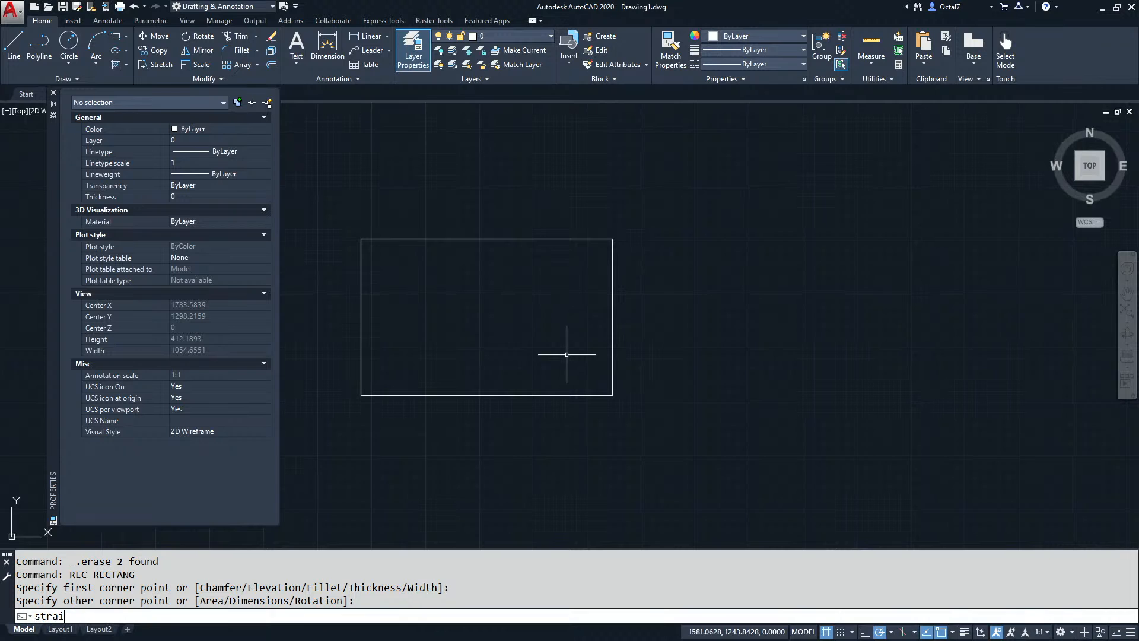
Step: Straighten the rectangle with STRAIGHTEN and place the resulting line below and to the right of it
type("straig")
key("Return")
left_click(612, 357)
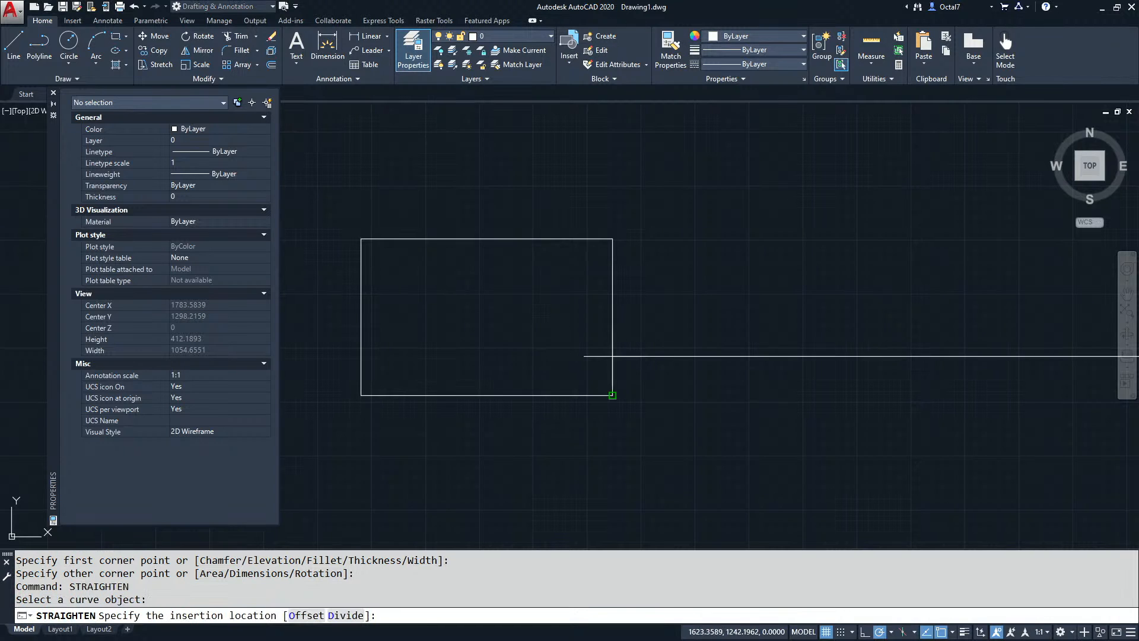
scroll(603, 425, "down", 3)
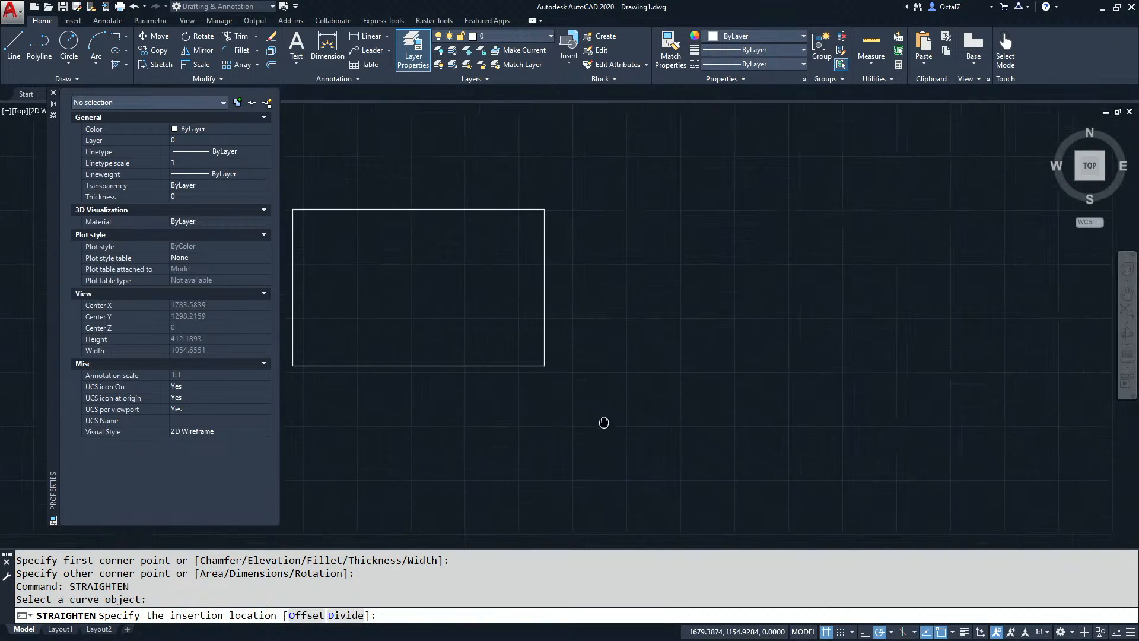
left_click(655, 449)
middle_click_drag(655, 449, 554, 424)
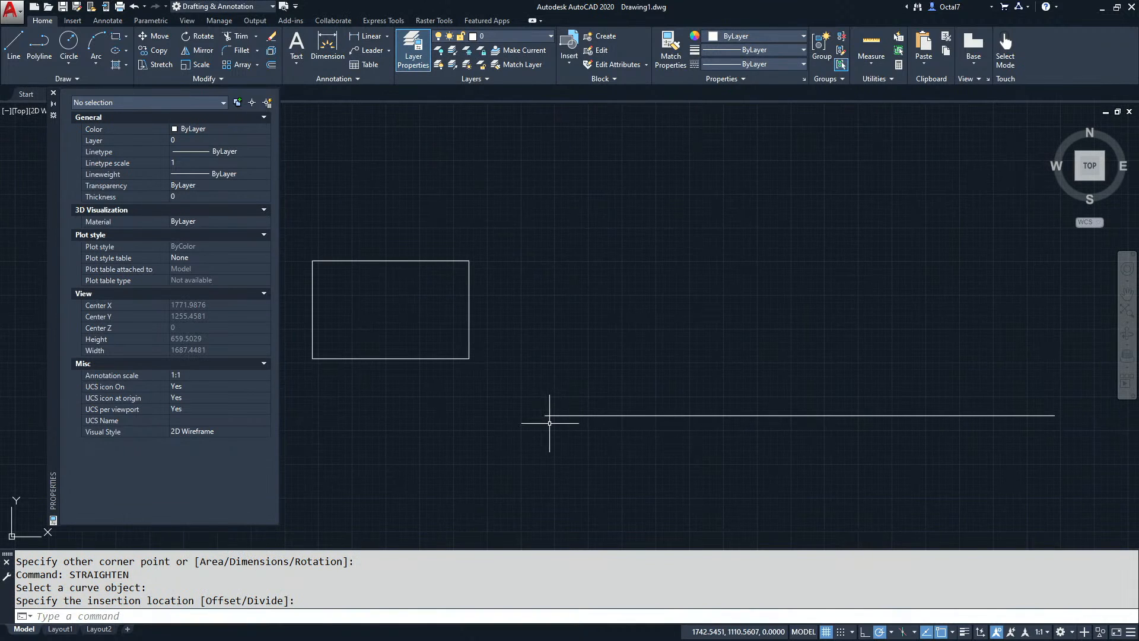
Step: Draw a vertical line upward from the left end of the straightened rectangle line
type("l")
key("Return")
left_click(545, 415)
left_click(544, 319)
key("Return")
left_click(542, 364)
type("co")
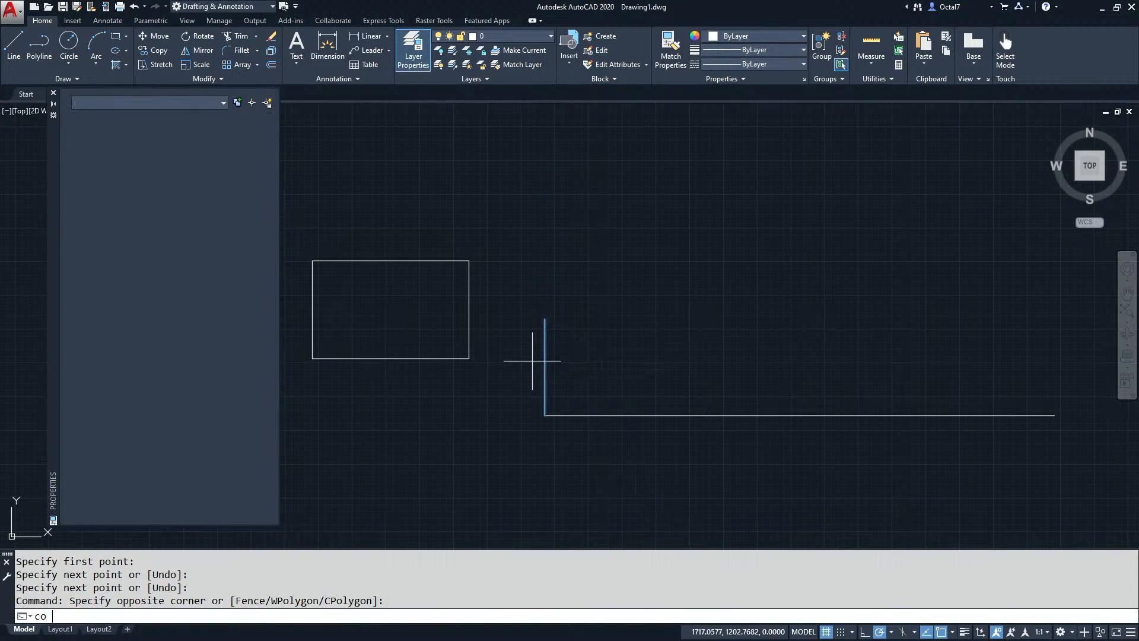
key("Return")
left_click(545, 415)
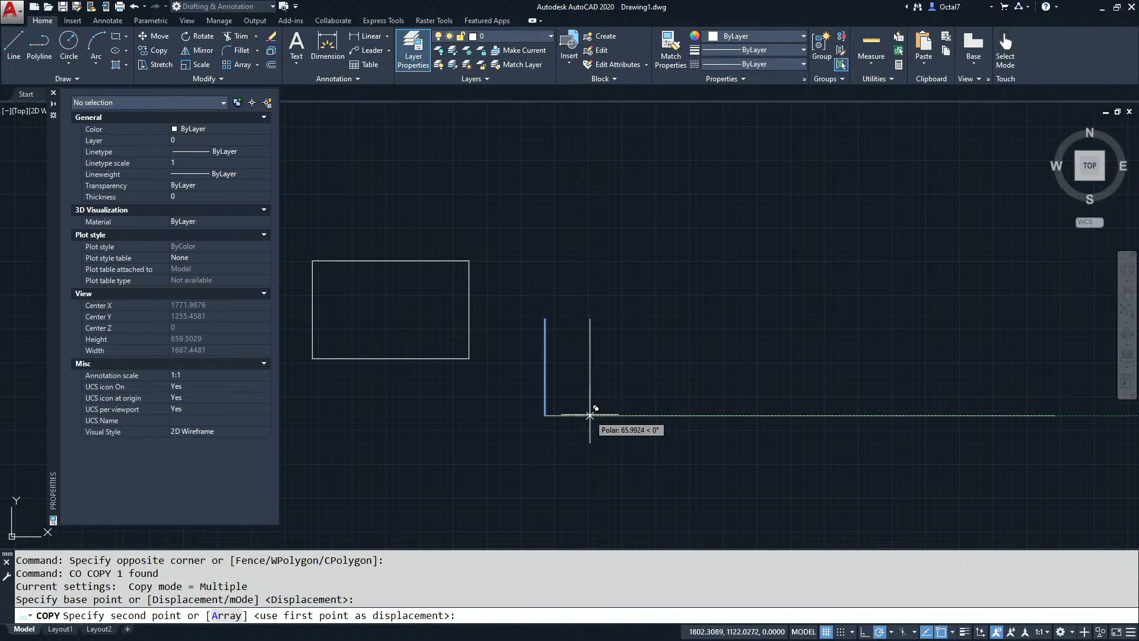
key("Escape")
Step: Draw a second vertical line, as tall as the first, upward from the straightened line's first intermediate vertex
left_click(610, 419)
left_click(543, 397)
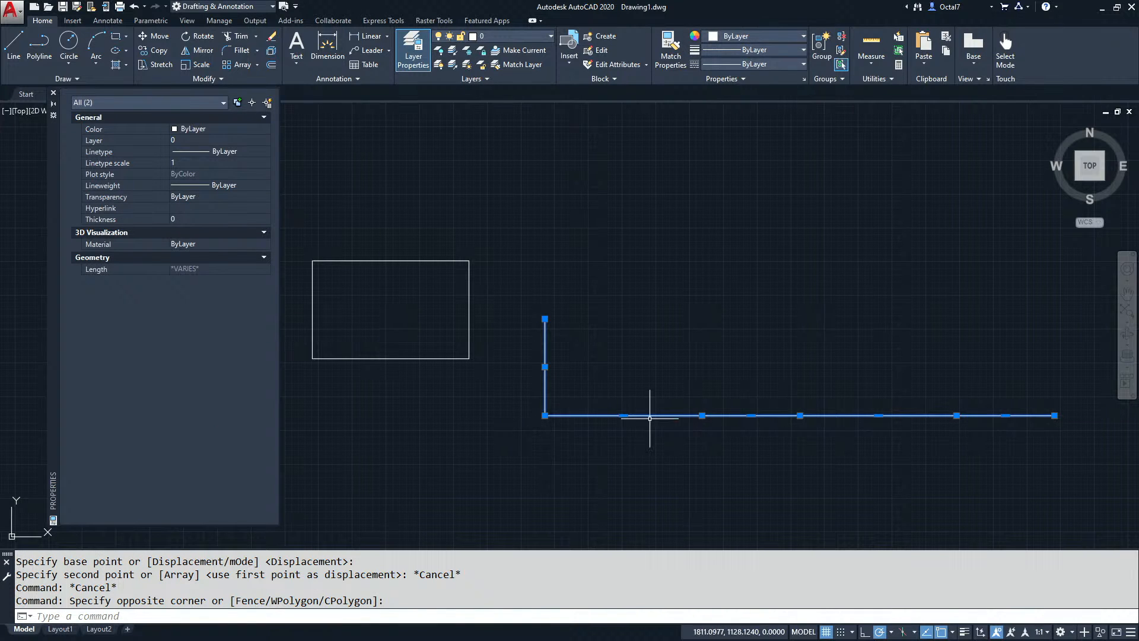
type("l")
key("Return")
left_click(702, 416)
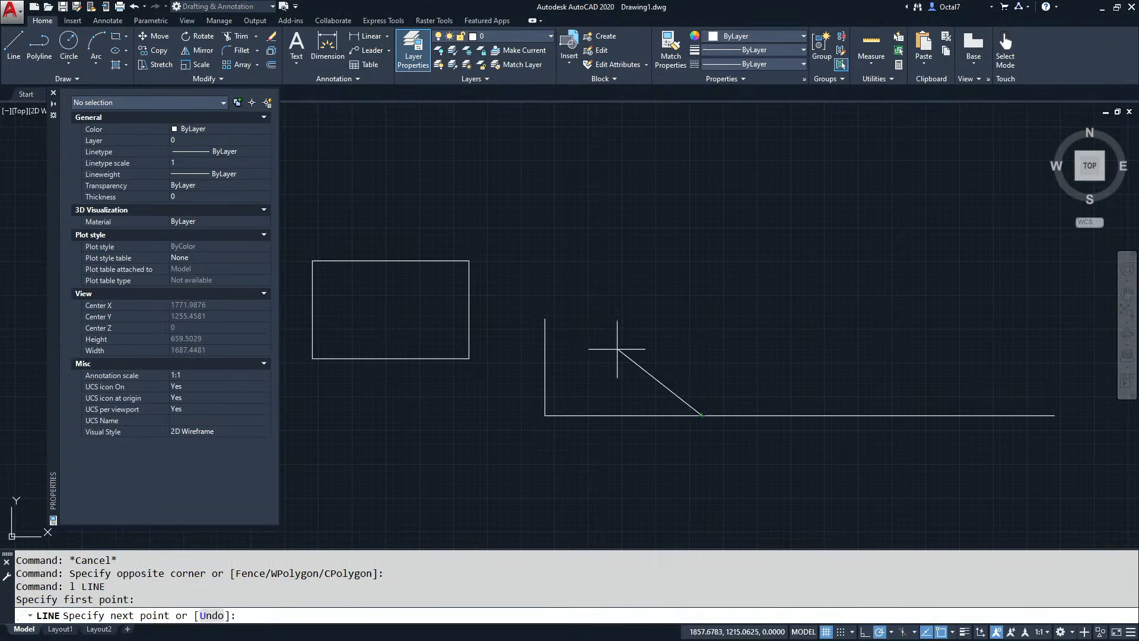
left_click(702, 319)
key("Return")
Step: Copy the second vertical line from its lower end to the straightened line's other two intermediate vertices
left_click(699, 381)
left_click(704, 370)
left_click(721, 377)
left_click(703, 364)
left_click(717, 374)
left_click(683, 357)
type("co")
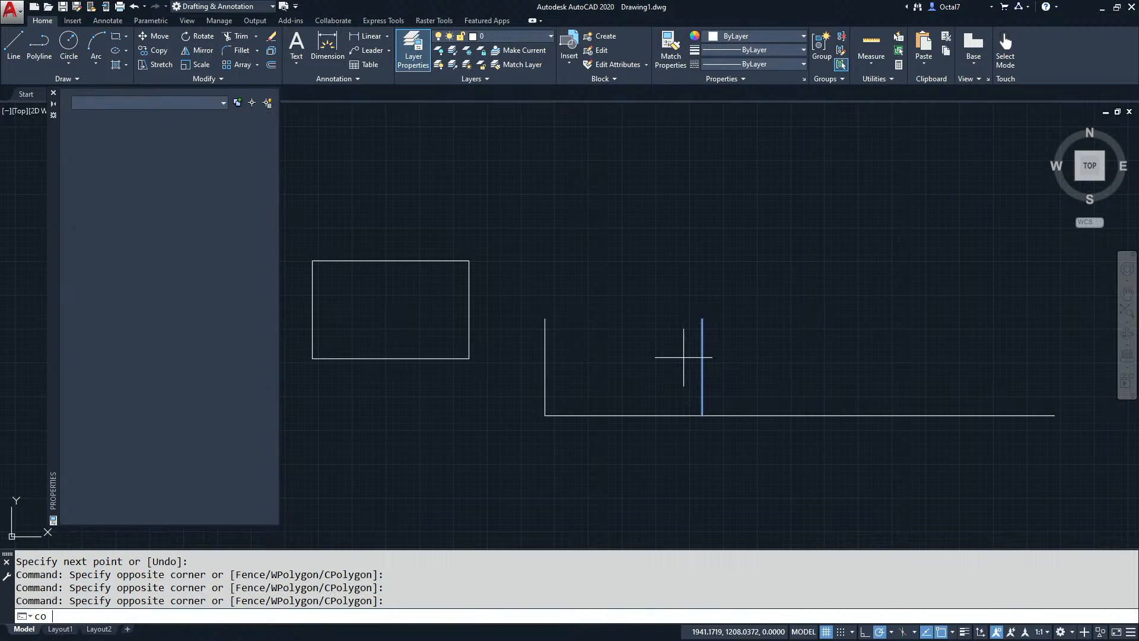
key("Return")
left_click(700, 397)
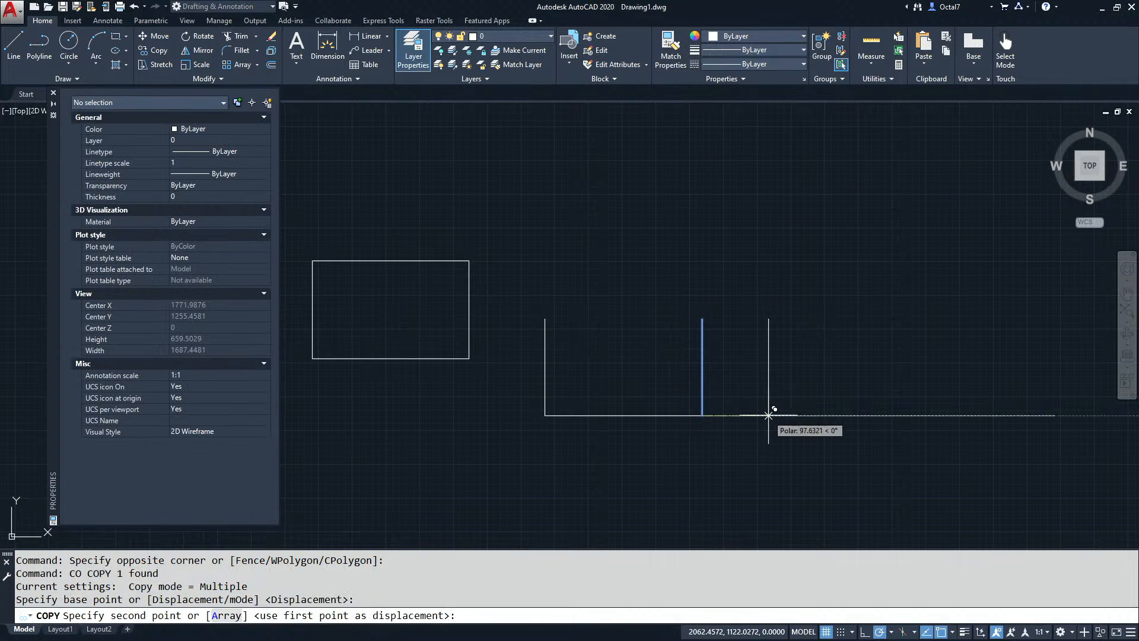
left_click(812, 416)
type("u")
key("Return")
left_click(799, 416)
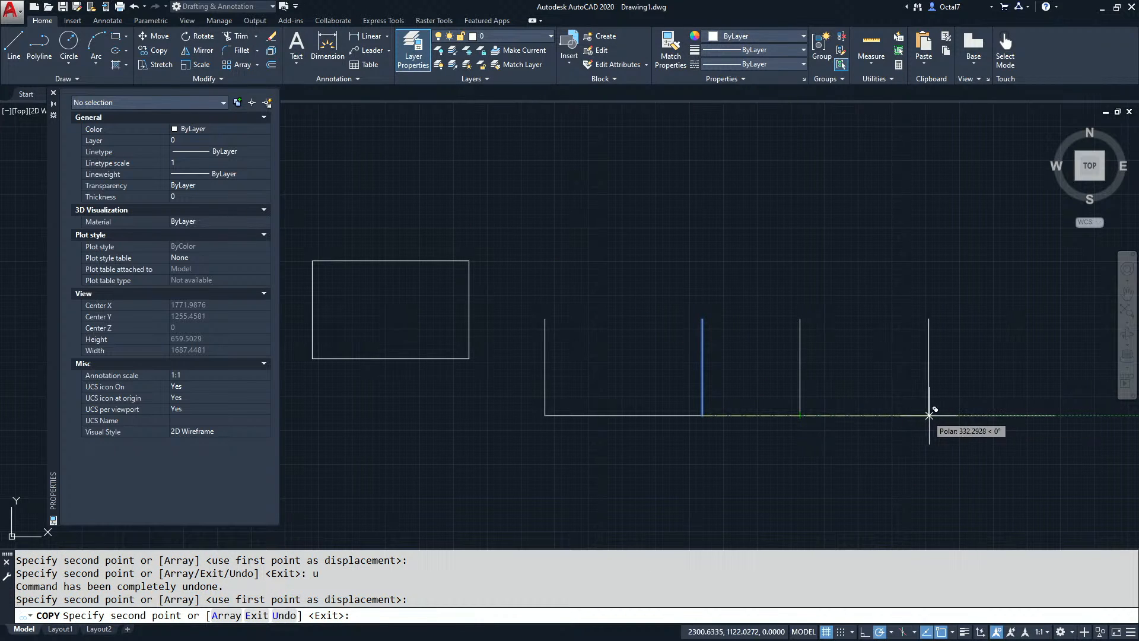
left_click(957, 415)
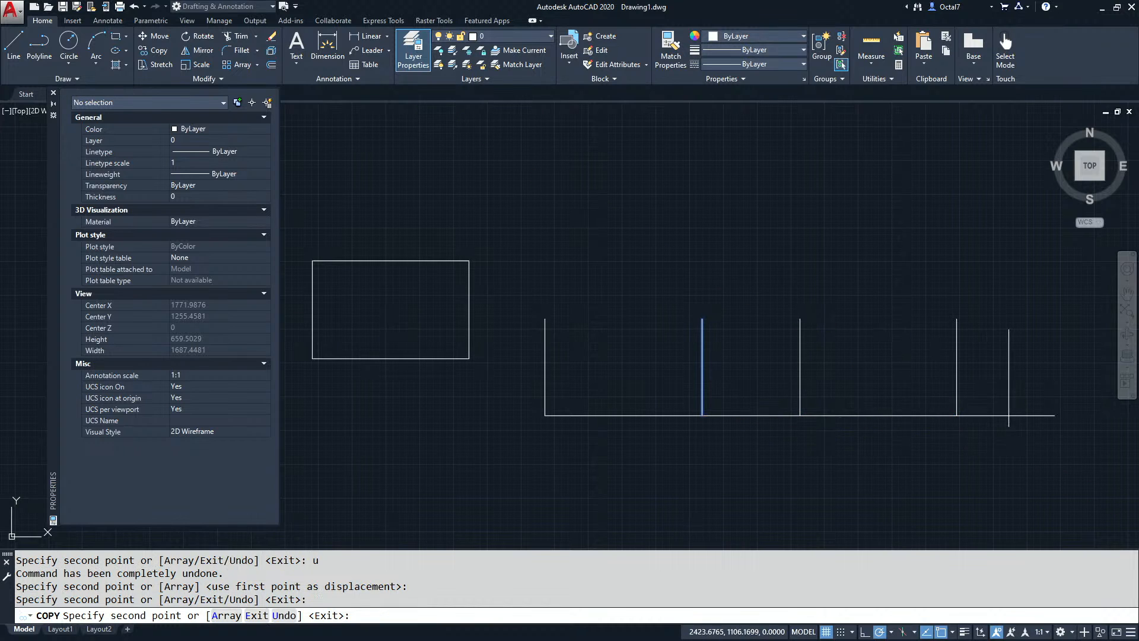
key("Return")
Step: Copy the last placed vertical line from its lower end to the right end of the straightened line
left_click(1008, 386)
left_click(948, 372)
key("Return")
left_click(956, 415)
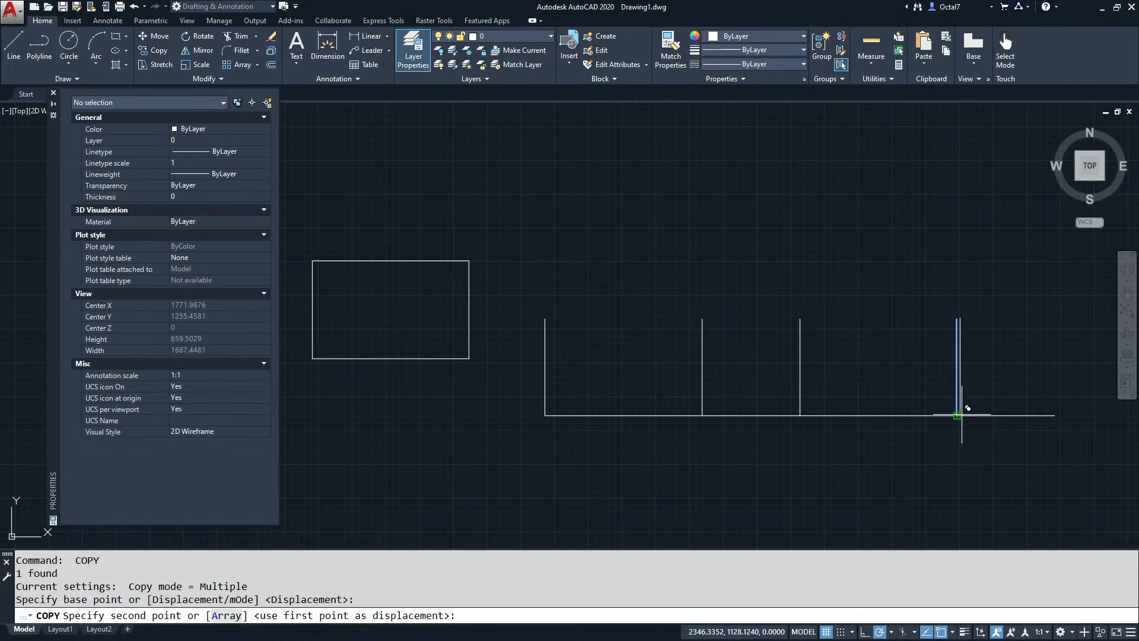
left_click(1054, 415)
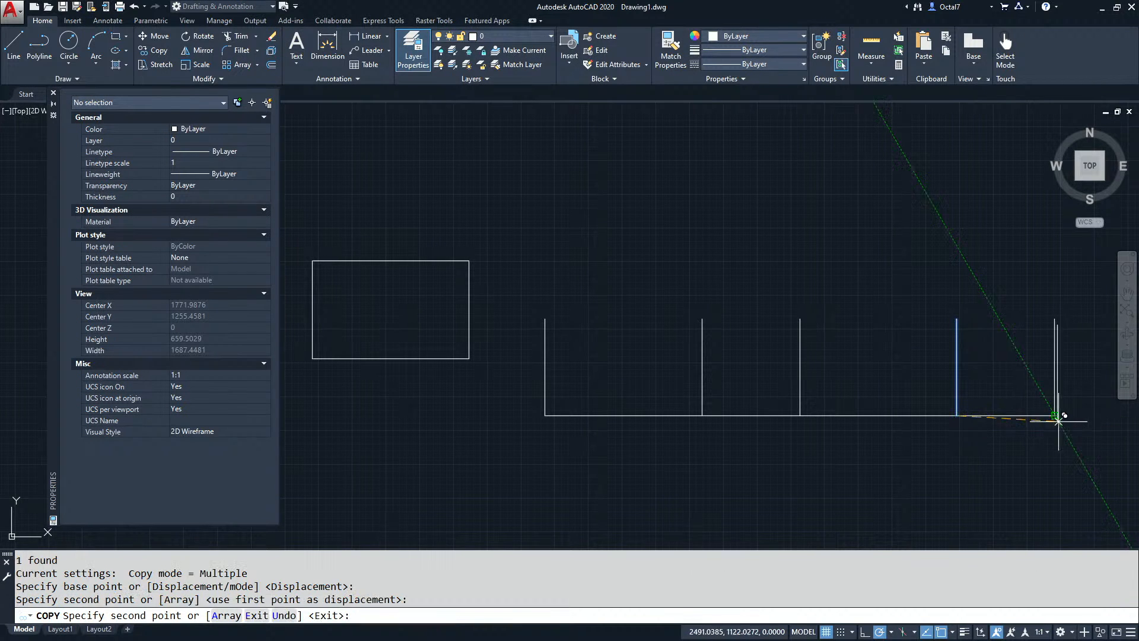
key("Return")
Step: Draw a horizontal line joining the upper ends of the outermost vertical lines to close the strip
type("l")
key("Return")
left_click(1054, 319)
left_click(545, 319)
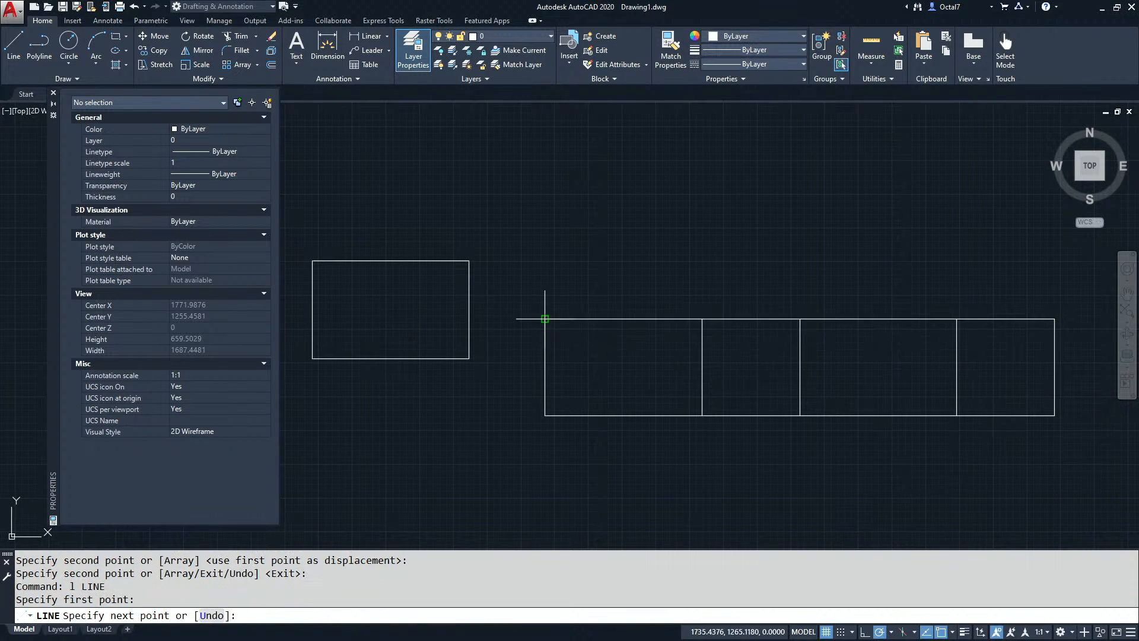
key("Return")
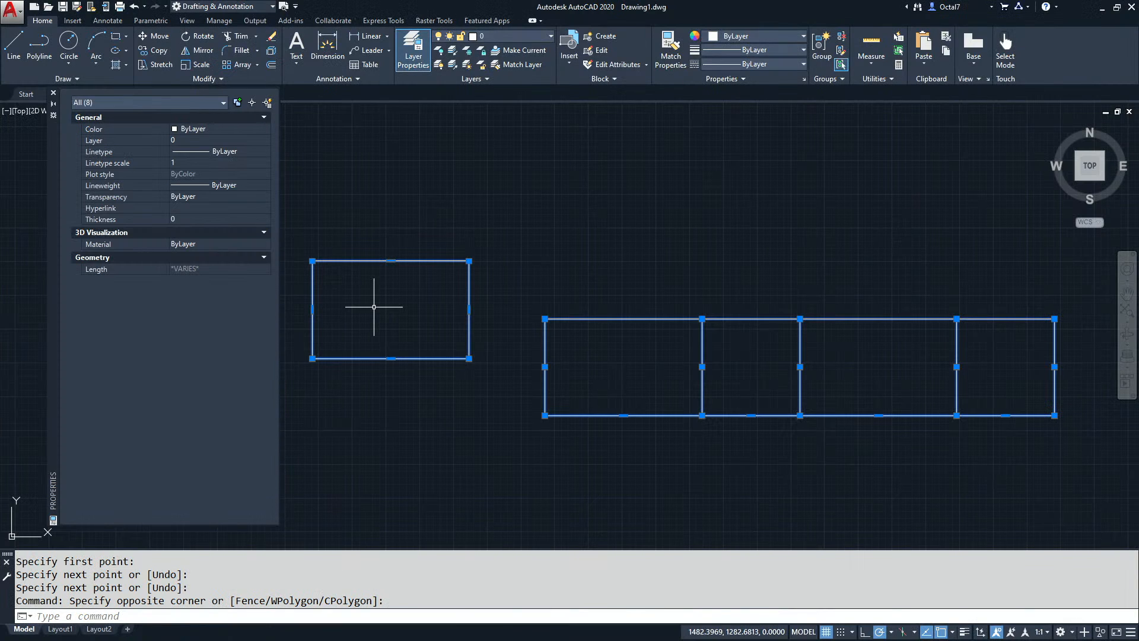
Step: Erase the rectangle and the whole straightened strip to empty the drawing area
key("Delete")
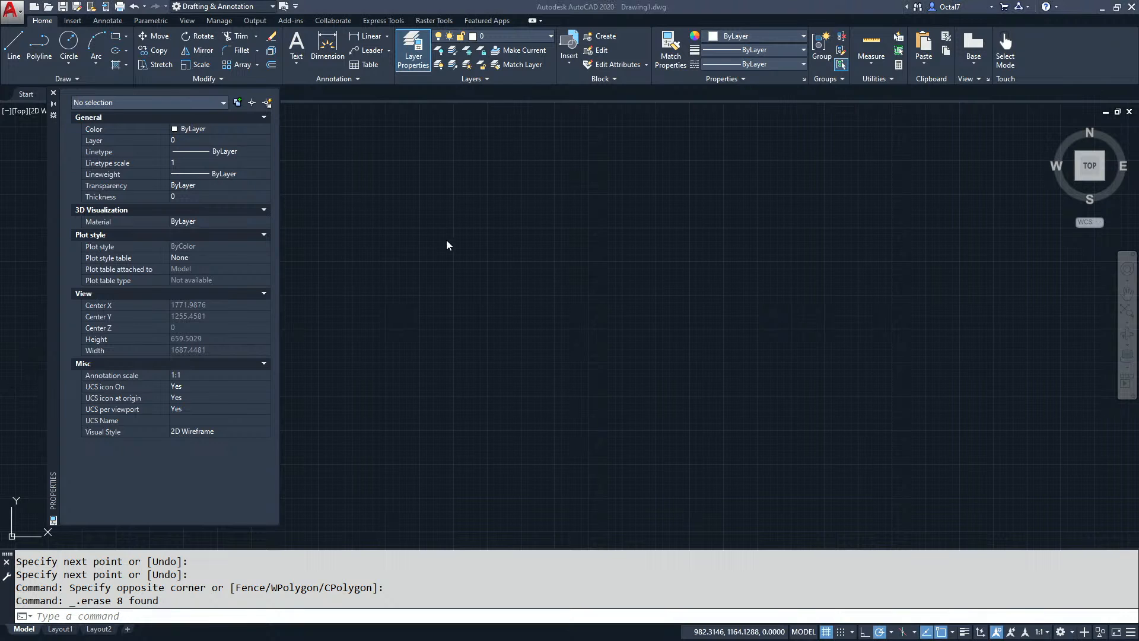
middle_click_drag(534, 335, 626, 338)
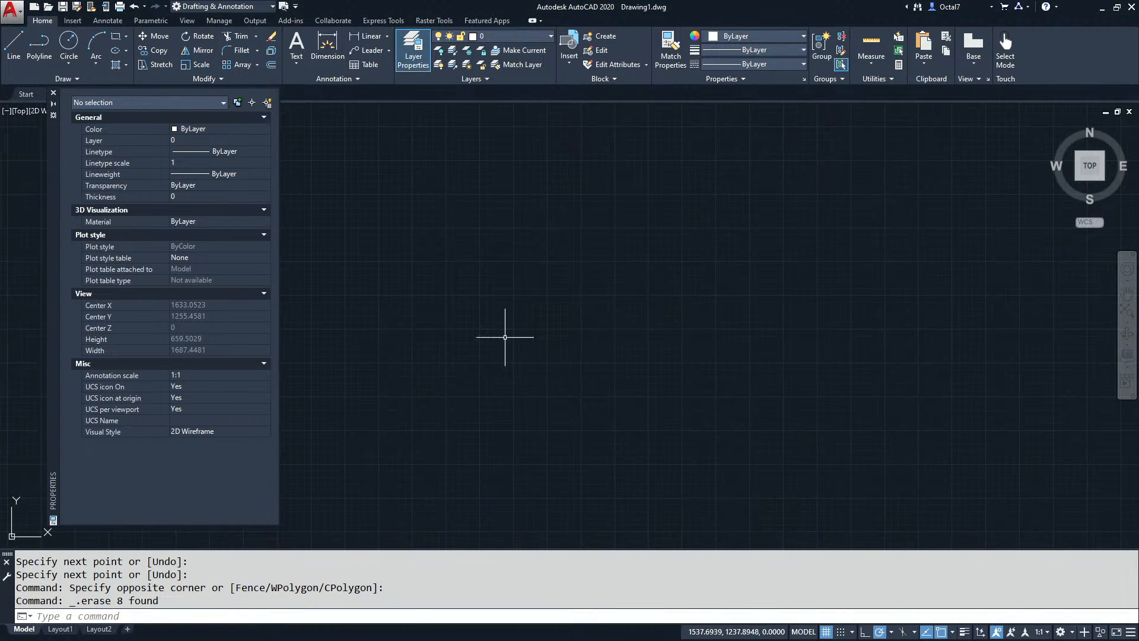
Step: Draw a stepped line chain: short run to the right, long rise, second short run to the right and short rise
type("l")
key("Return")
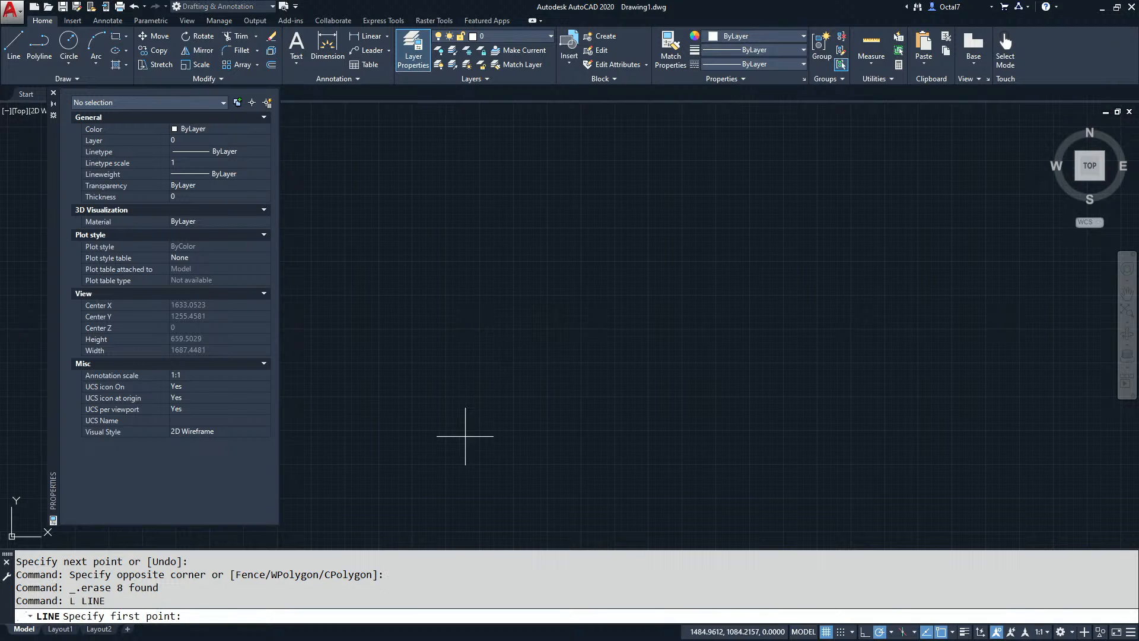
left_click(437, 481)
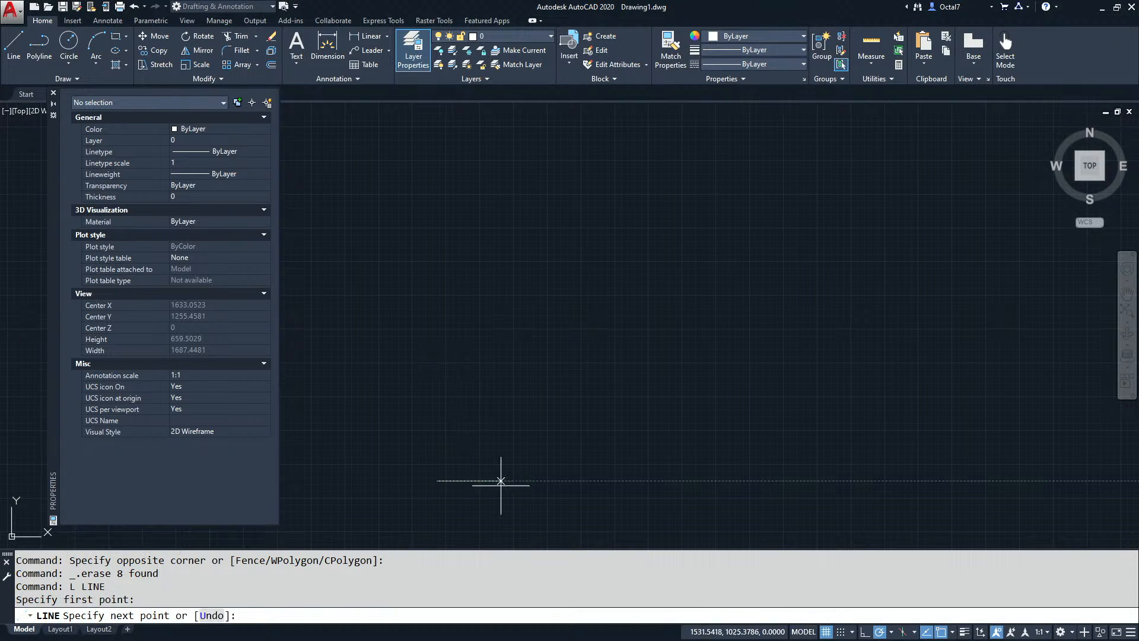
left_click(490, 481)
left_click(490, 373)
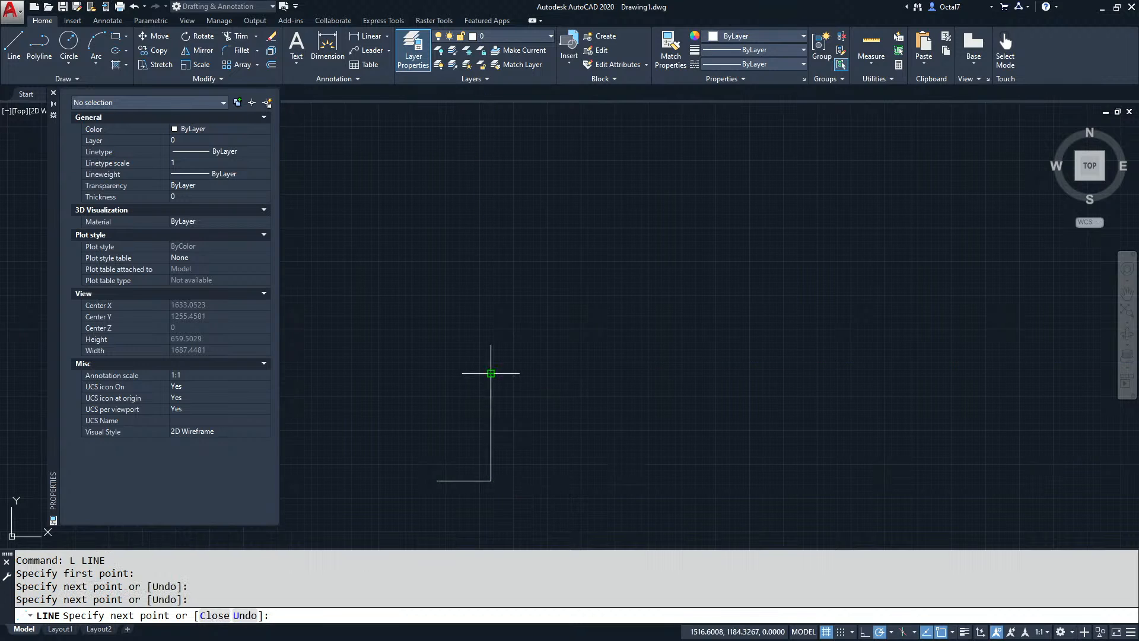
left_click(537, 373)
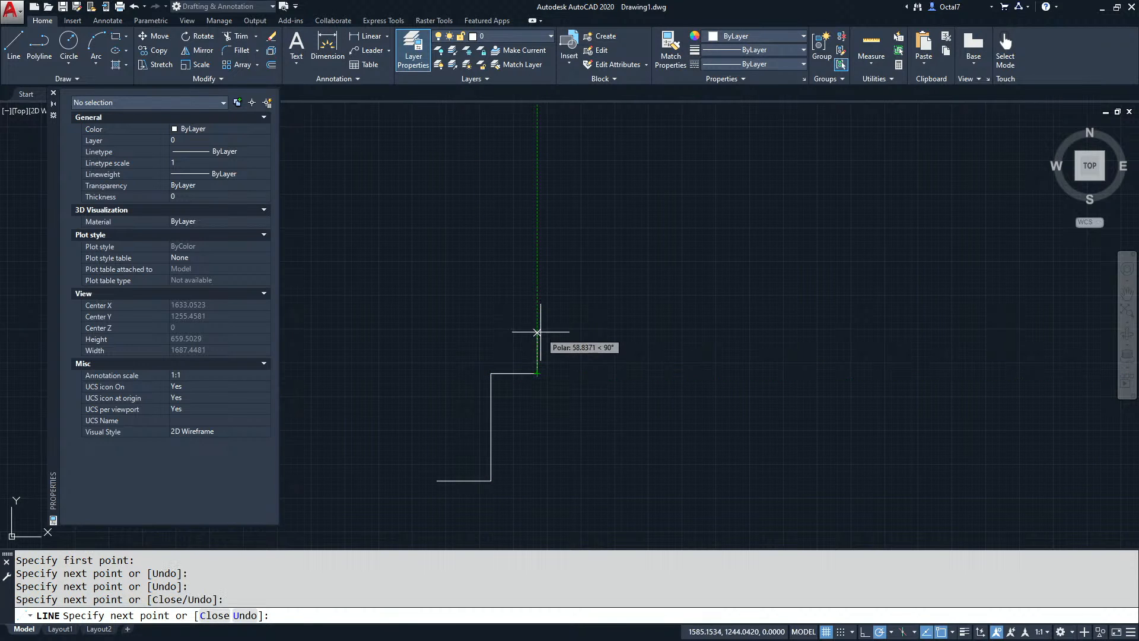
left_click(537, 330)
key("Return")
Step: Mirror the long vertical and upper horizontal lines about a horizontal axis through the short vertical line's midpoint, keeping the originals
left_click(528, 414)
left_click(482, 361)
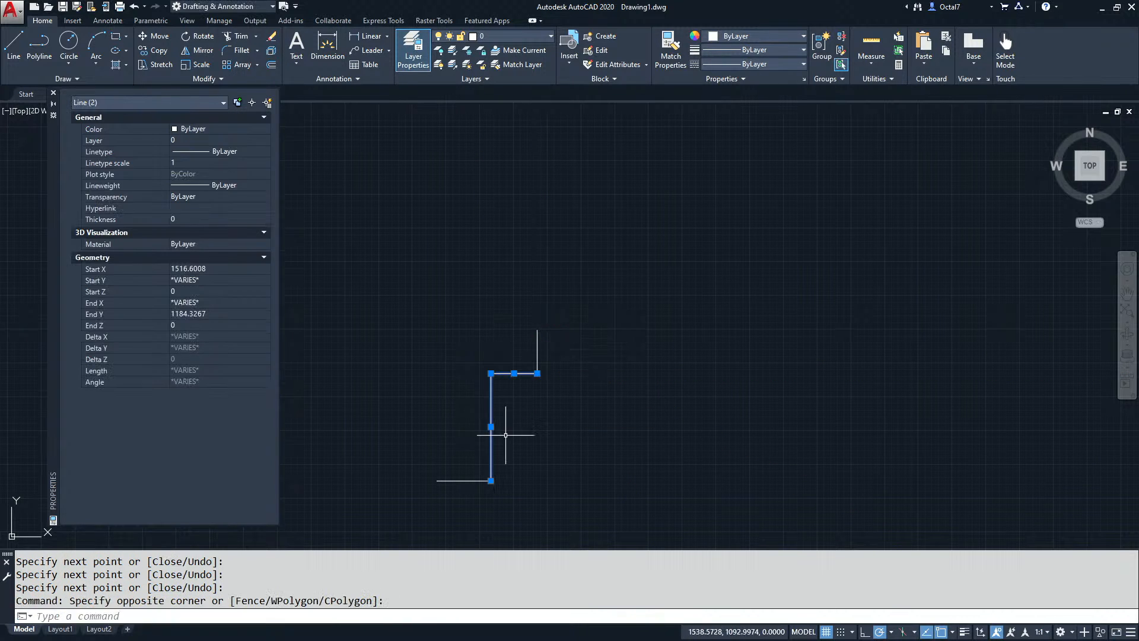
type("mi")
key("Return")
right_click(526, 355, "shift")
left_click(549, 186)
left_click(537, 351)
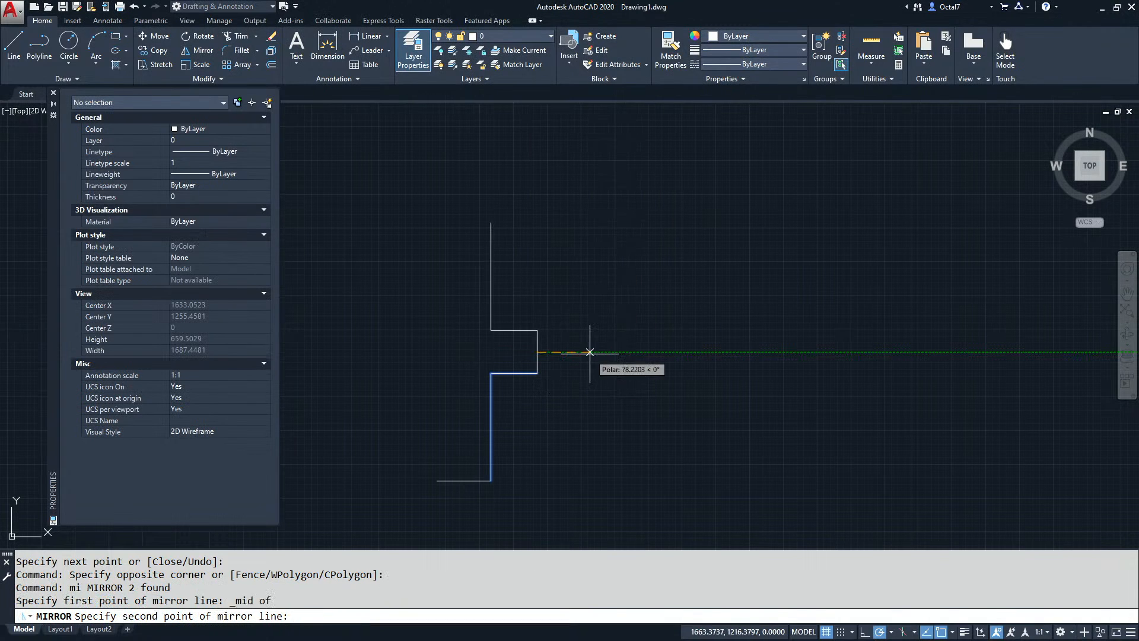
left_click(521, 351)
key("Return")
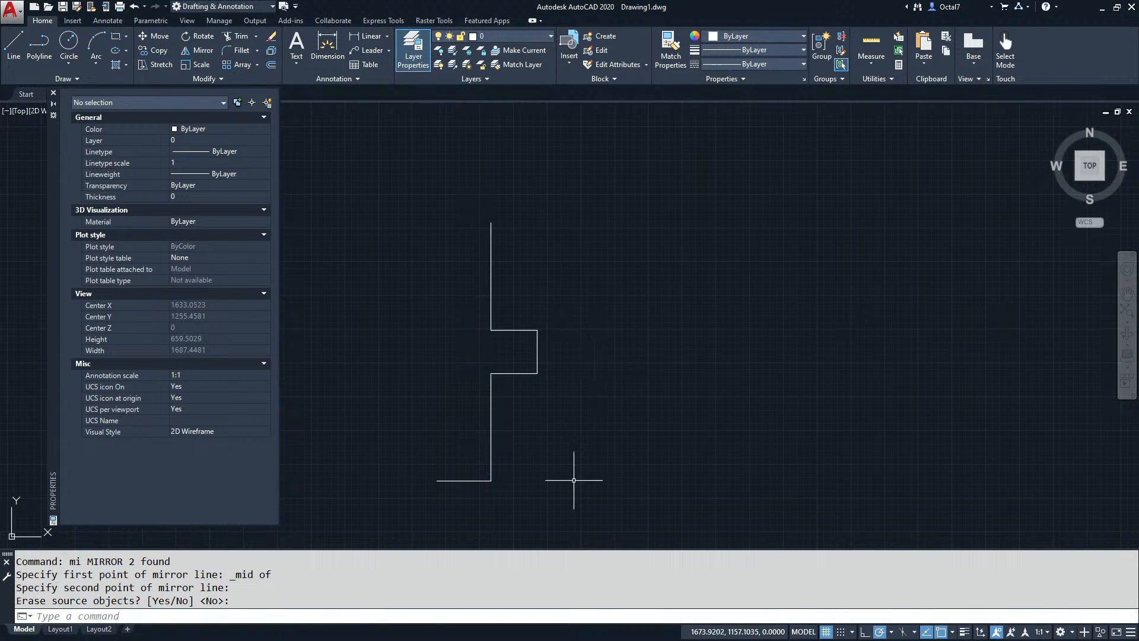
Step: Mirror the five side lines about a vertical axis through the bottom line's midpoint, keeping the originals
left_click(507, 496)
left_click(546, 332)
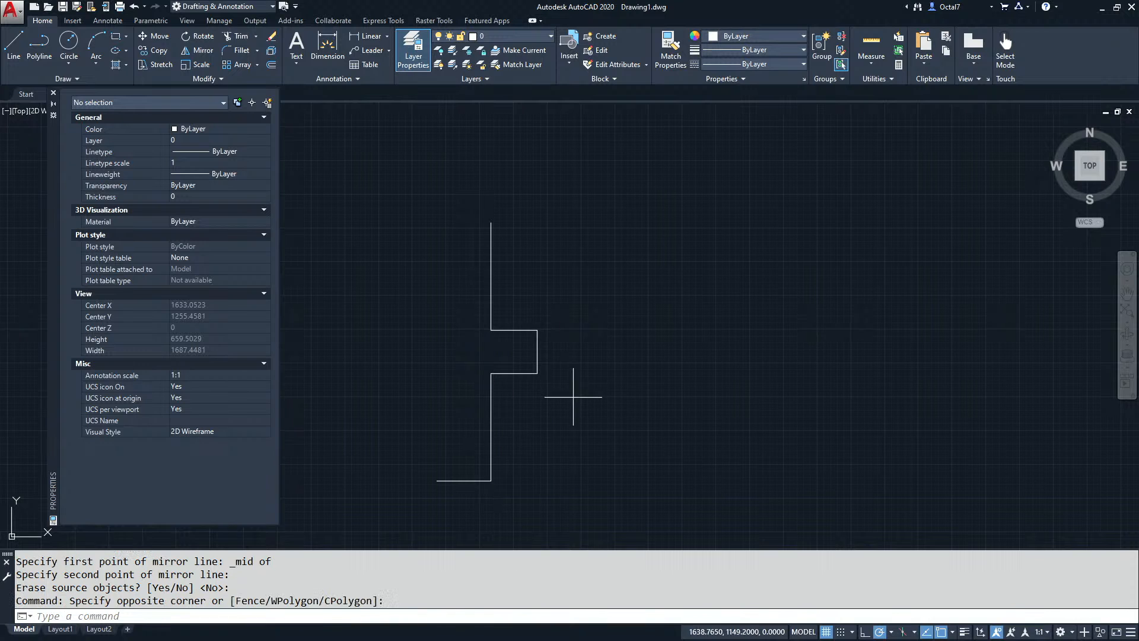
left_click(574, 396)
left_click(474, 252)
key("space")
right_click(444, 459, "shift")
key("m")
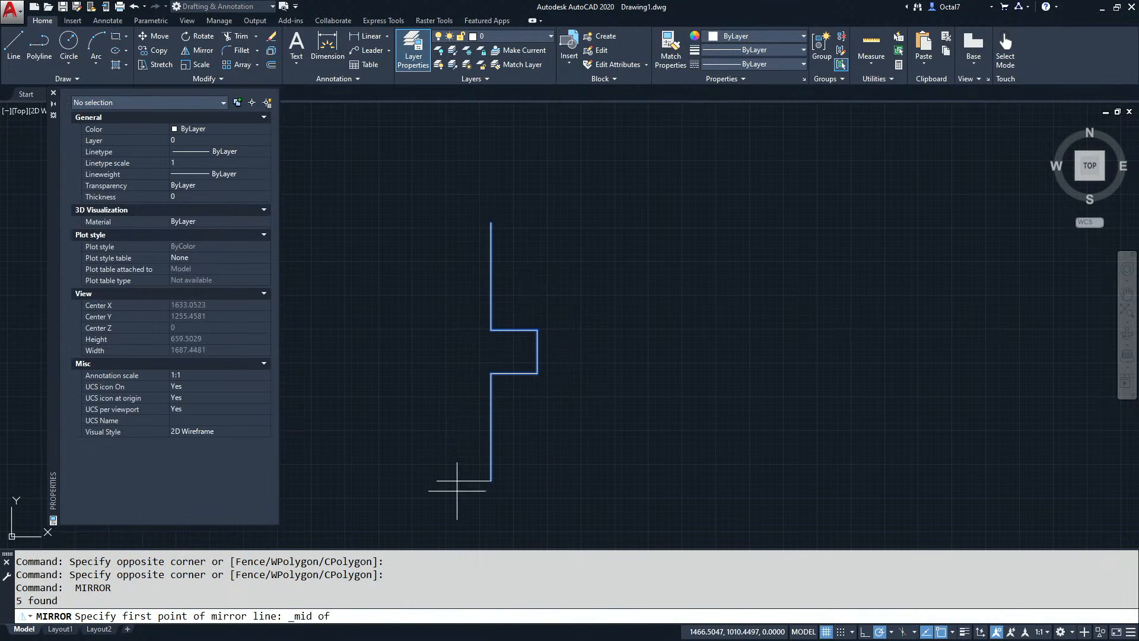
left_click(458, 481)
left_click(466, 438)
key("Return")
Step: Close the top of the cross-shaped outline with a horizontal line between its two upper ends
type("l")
key("Return")
left_click(437, 223)
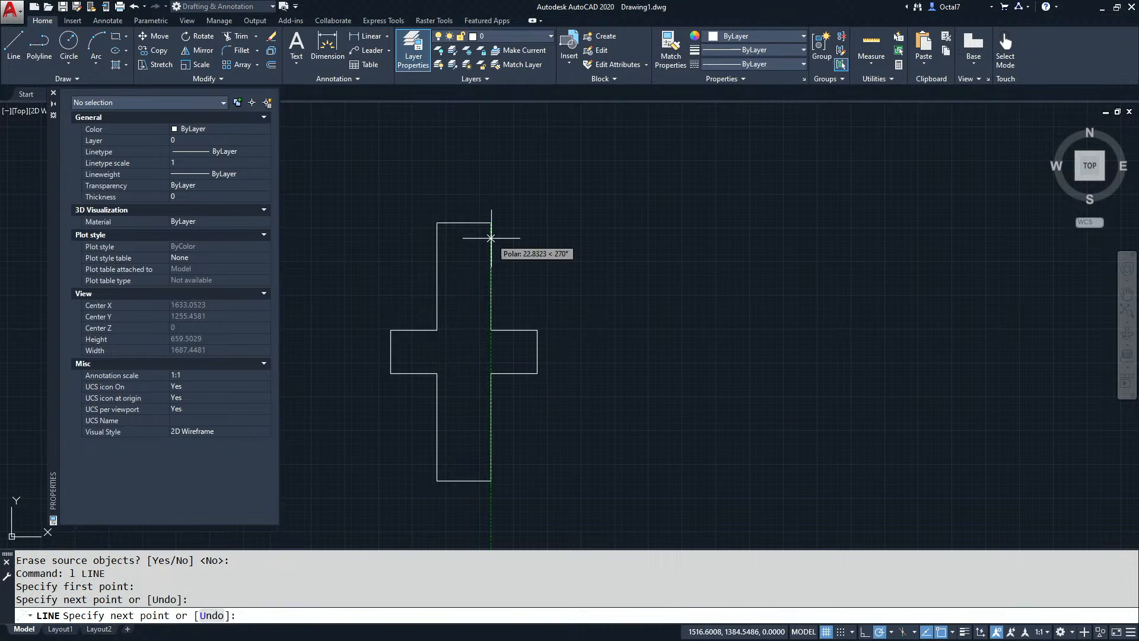
left_click(491, 223)
key("Return")
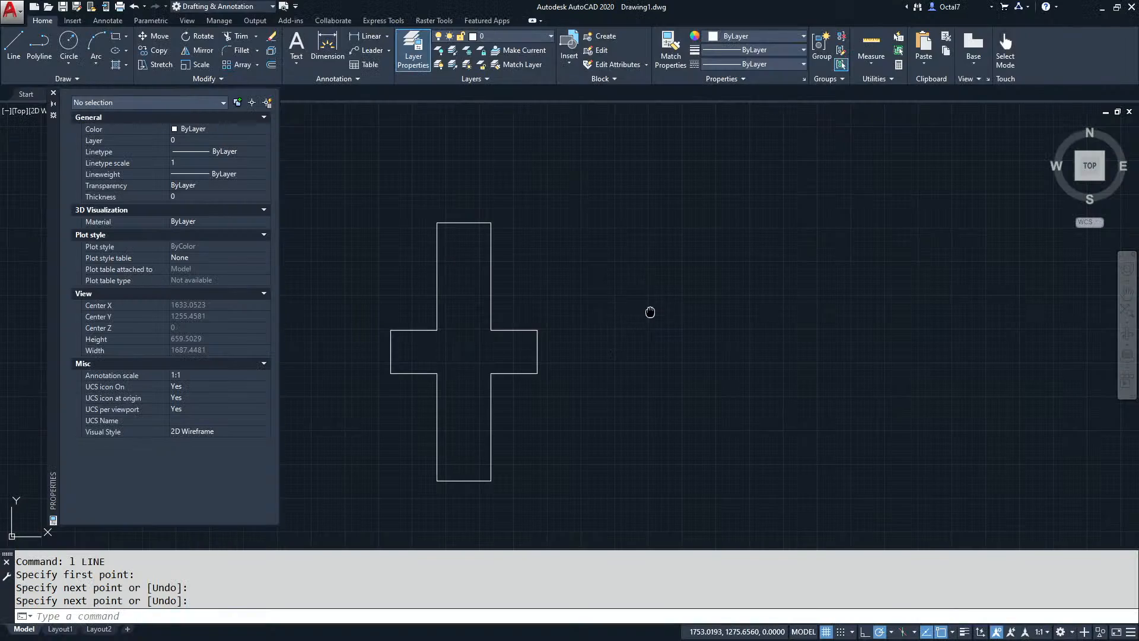
Step: Draw a vertical line to the right of the cross outline, aligned with its top and bottom edges
middle_click_drag(650, 312, 664, 302)
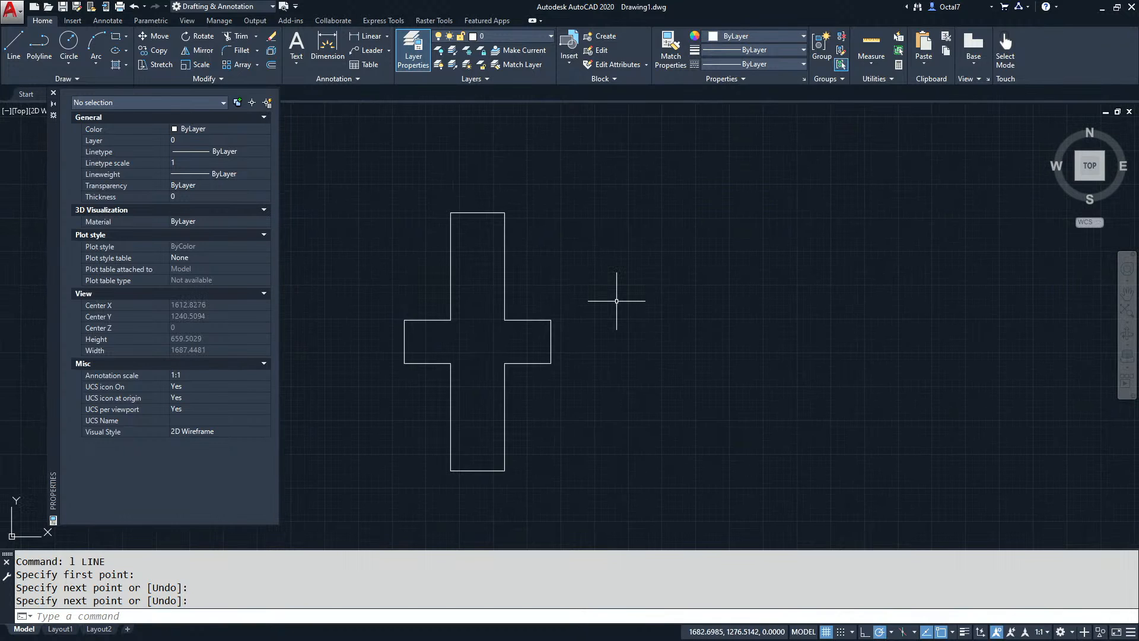
middle_click_drag(679, 374, 656, 373)
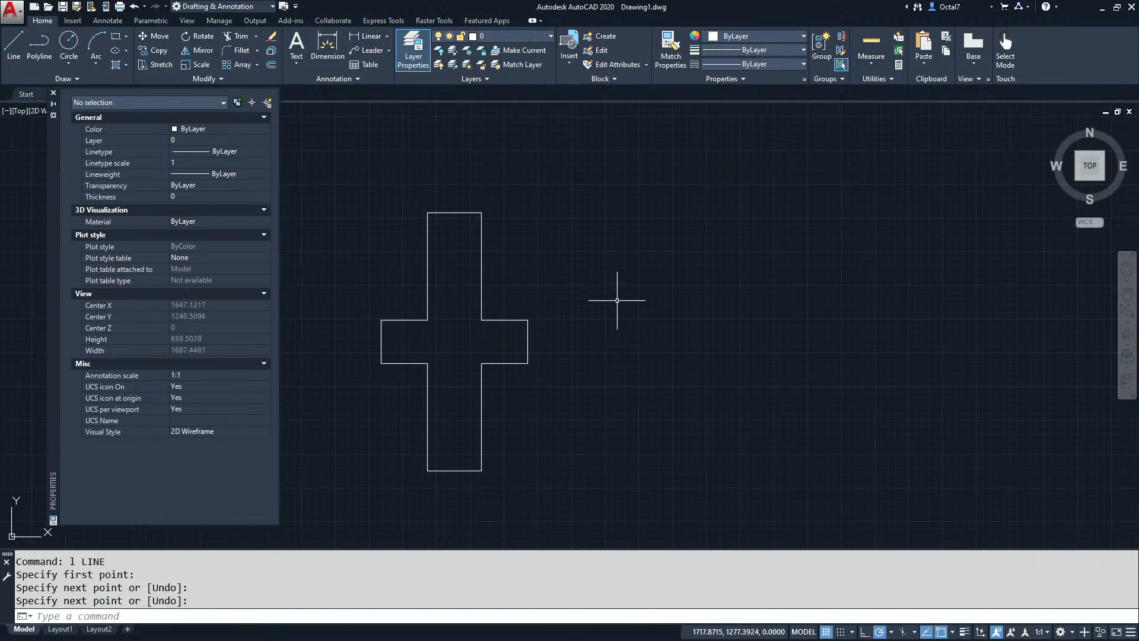
type("l")
key("Return")
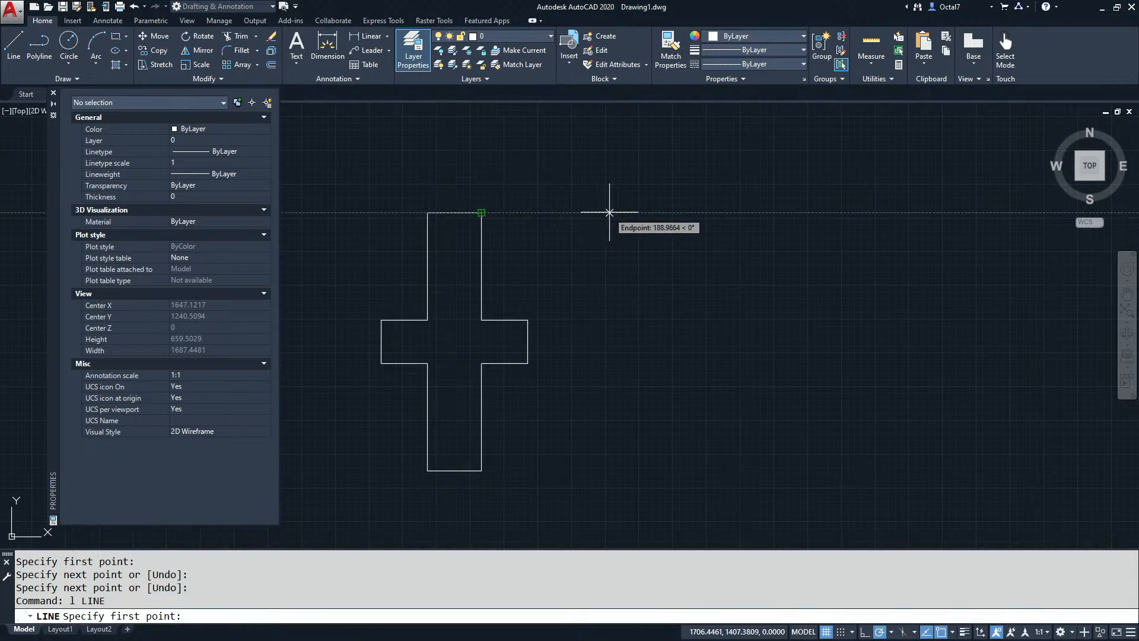
left_click(609, 213)
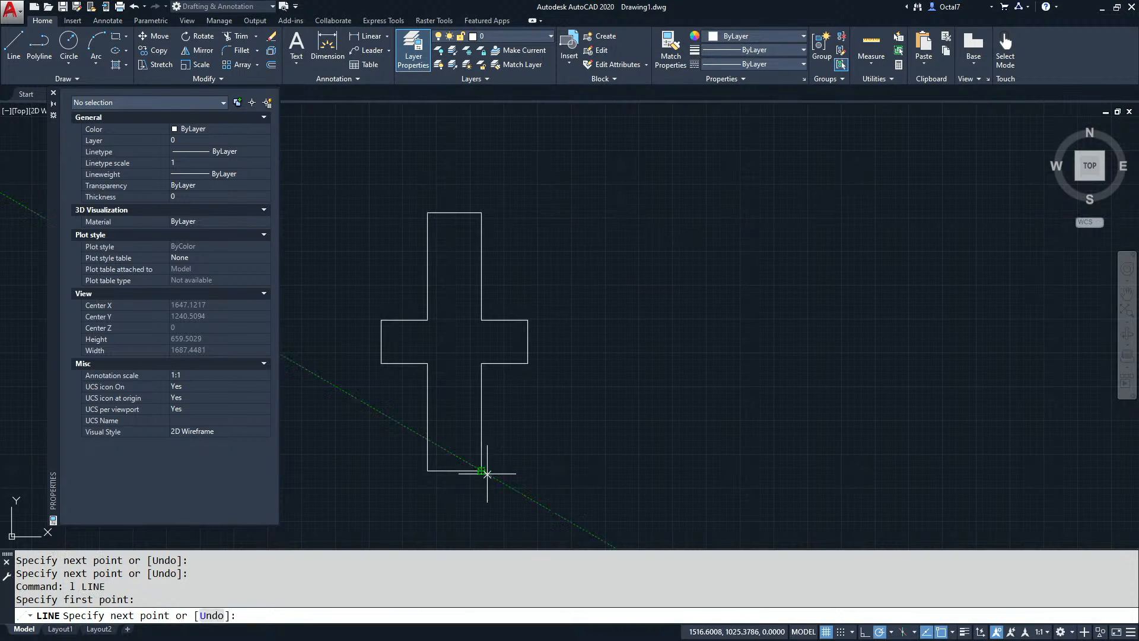
left_click(609, 470)
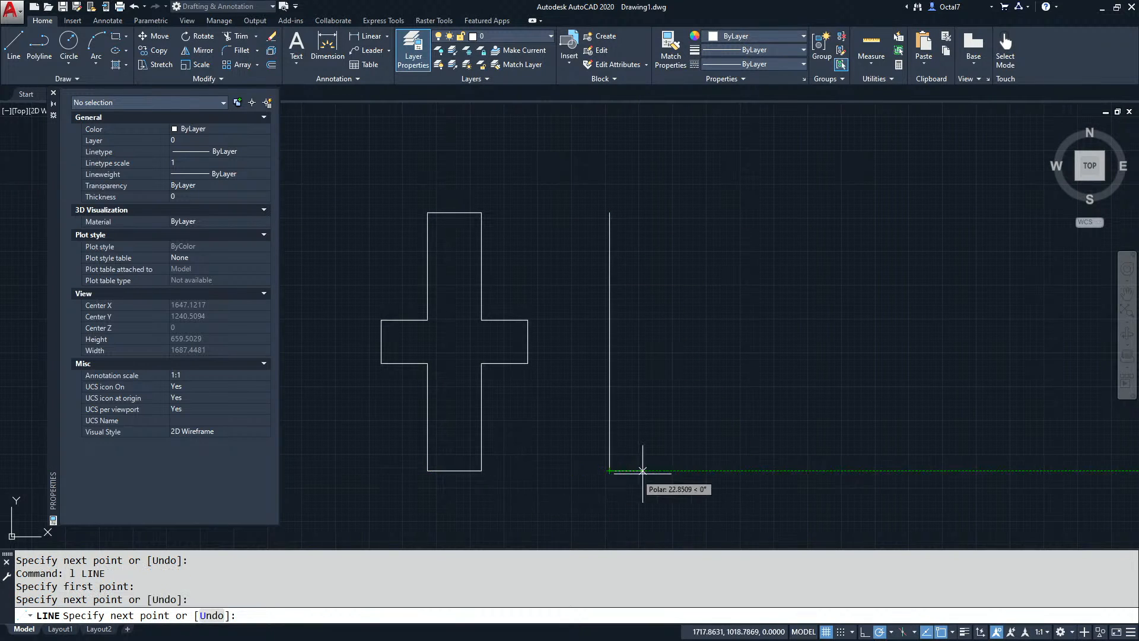
key("Return")
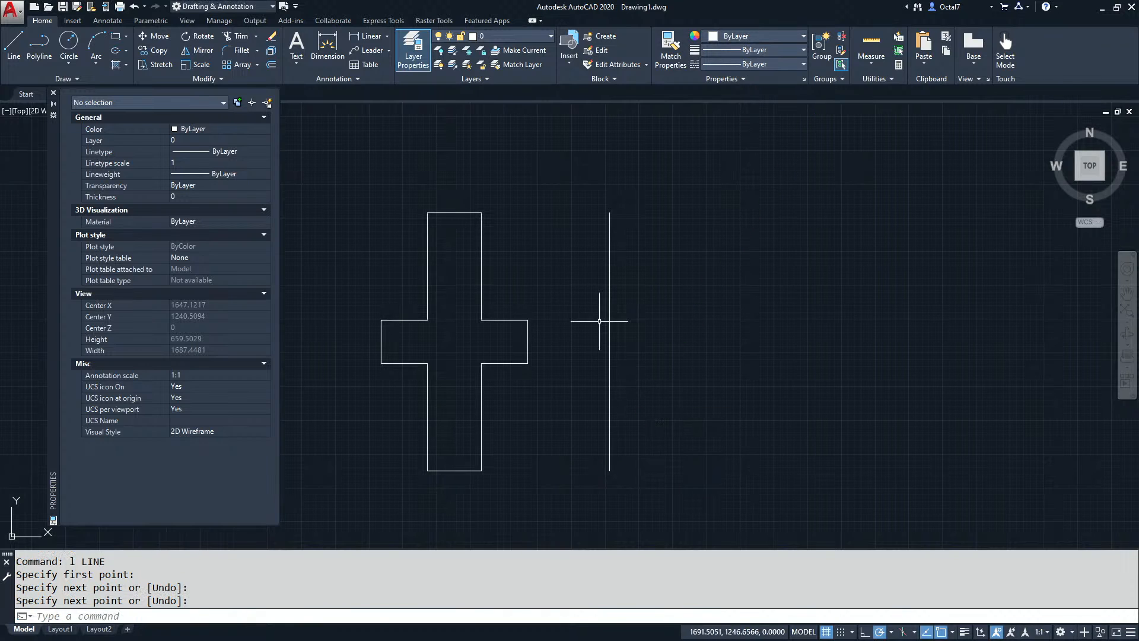
middle_click_drag(594, 324, 567, 328)
key("Return")
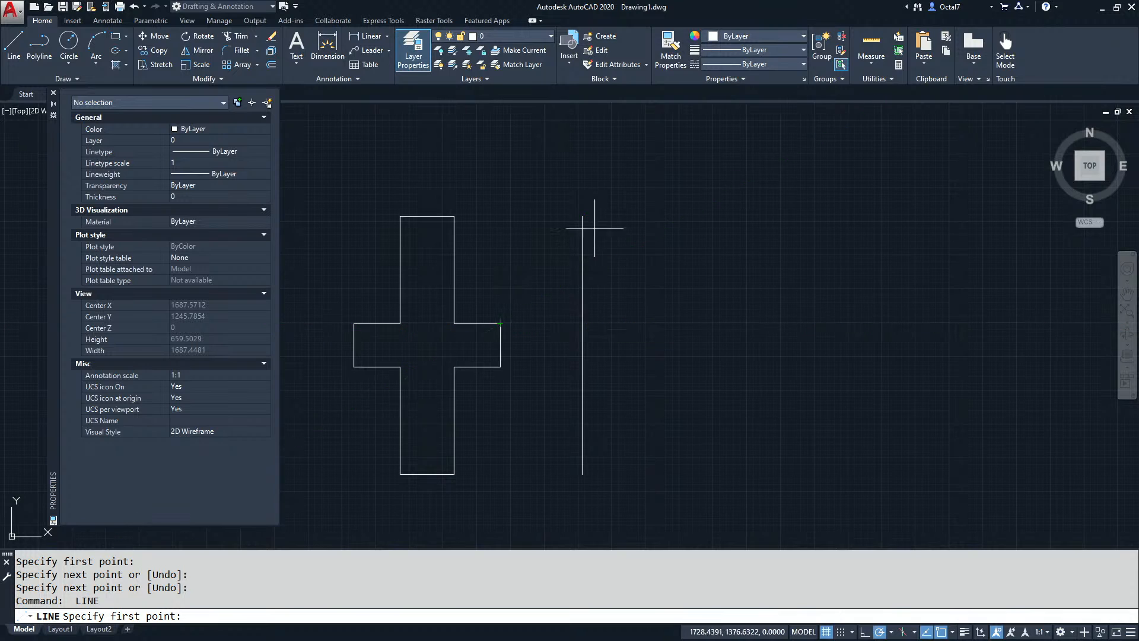
right_click(569, 311, "shift")
left_click(611, 516)
left_click(583, 318)
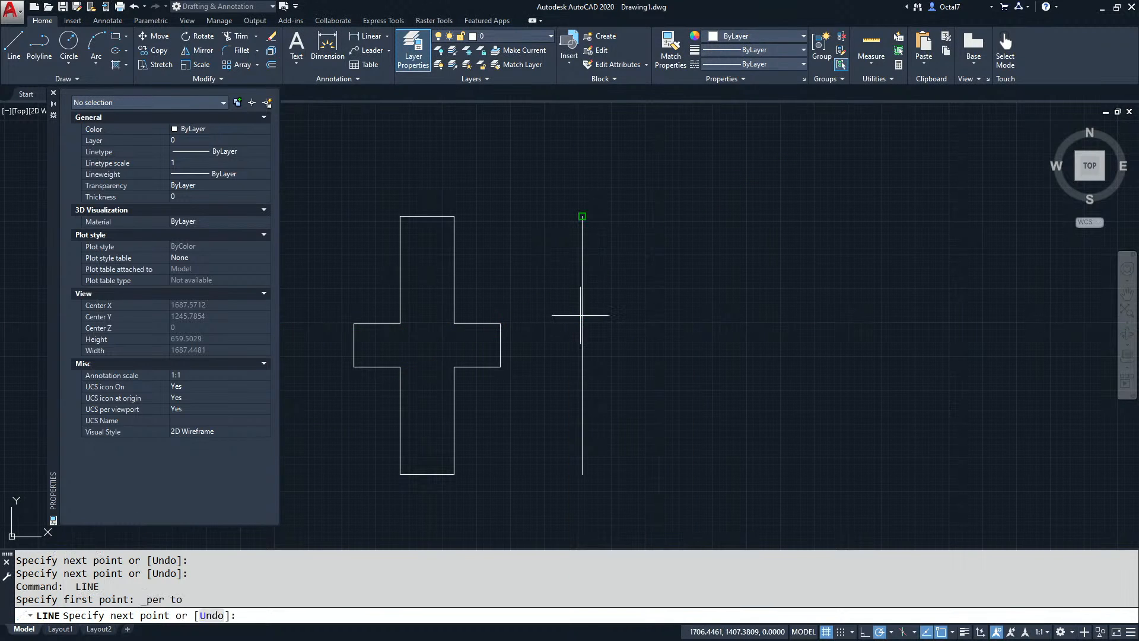
key("Escape")
key("Return")
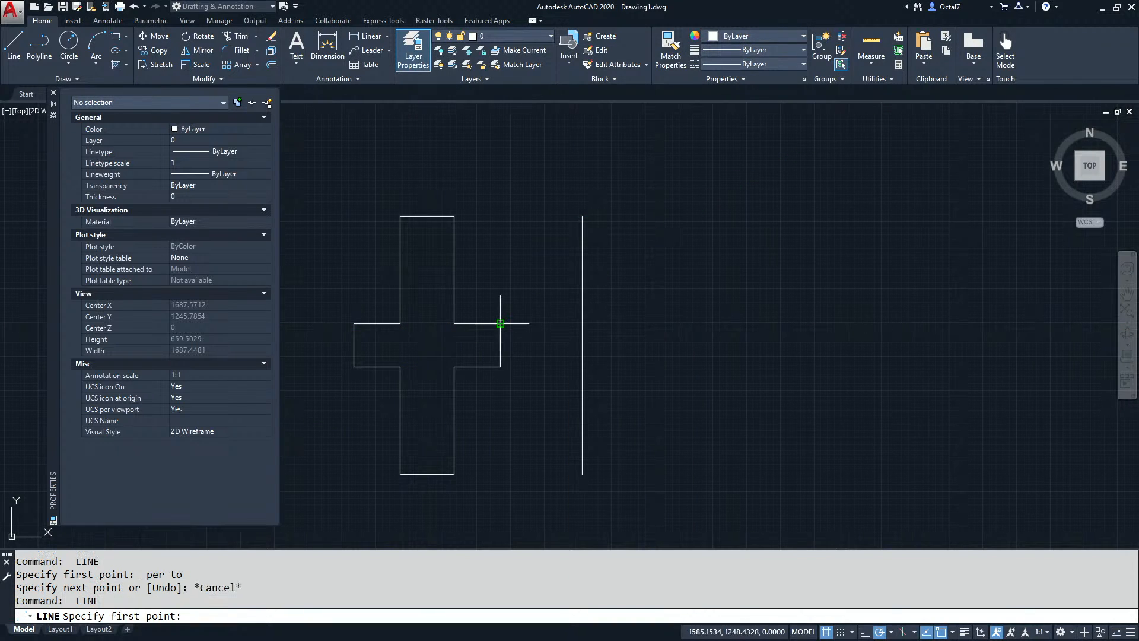
left_click(537, 324)
right_click(593, 344, "shift")
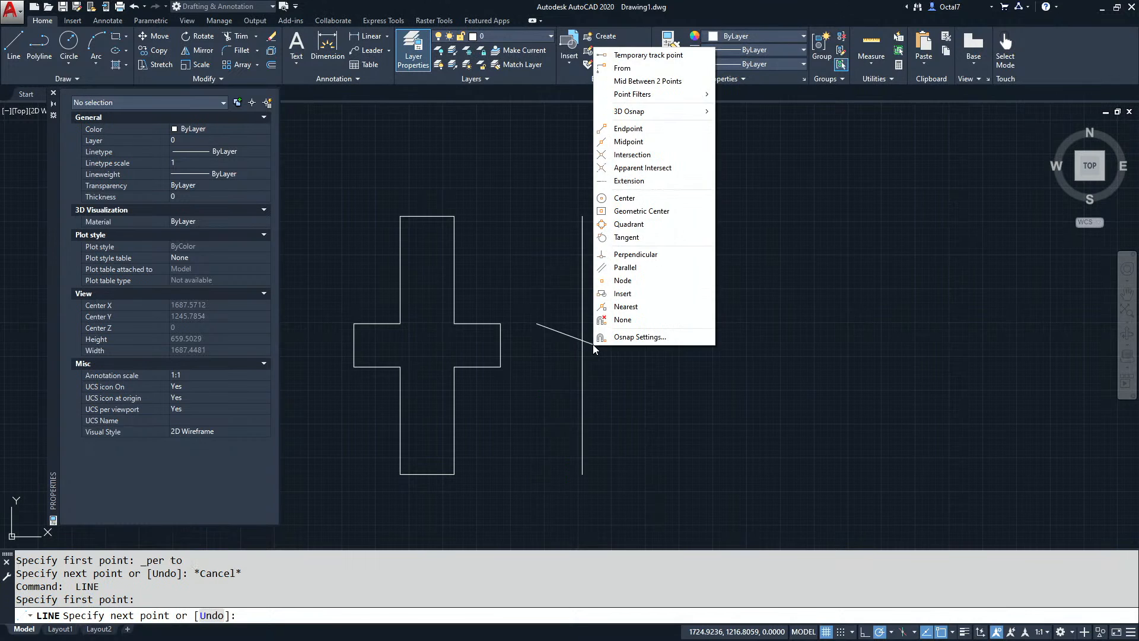
key("Escape")
key("Escape")
Step: Draw a horizontal line about 123 long rightward from the vertical line, level with the upper edge of the cross's arm
key("Return")
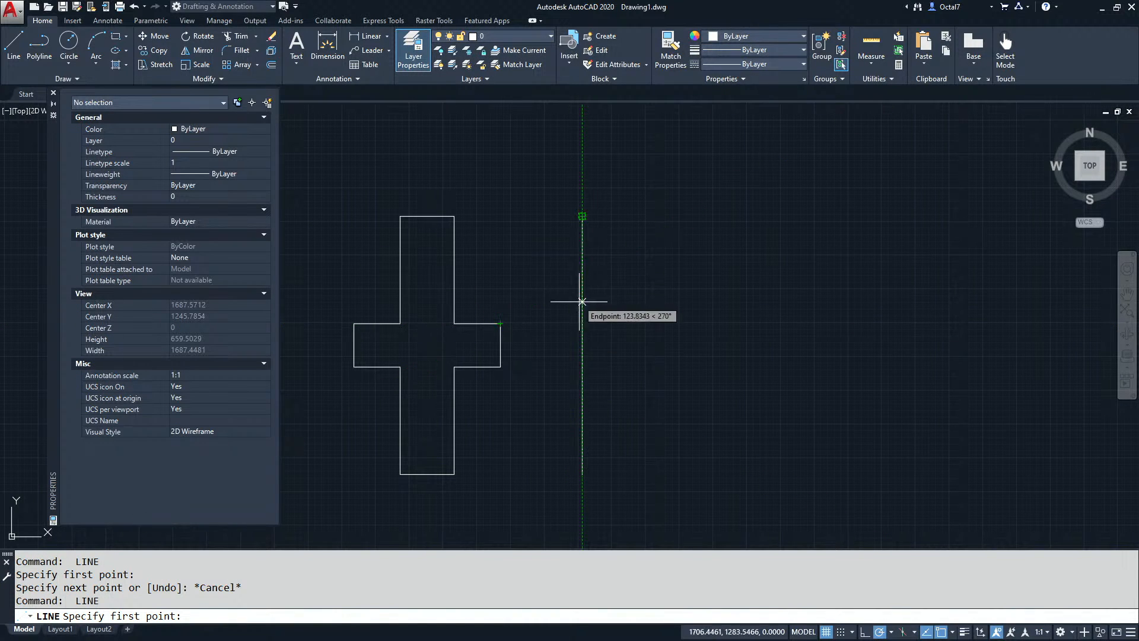
left_click(582, 323)
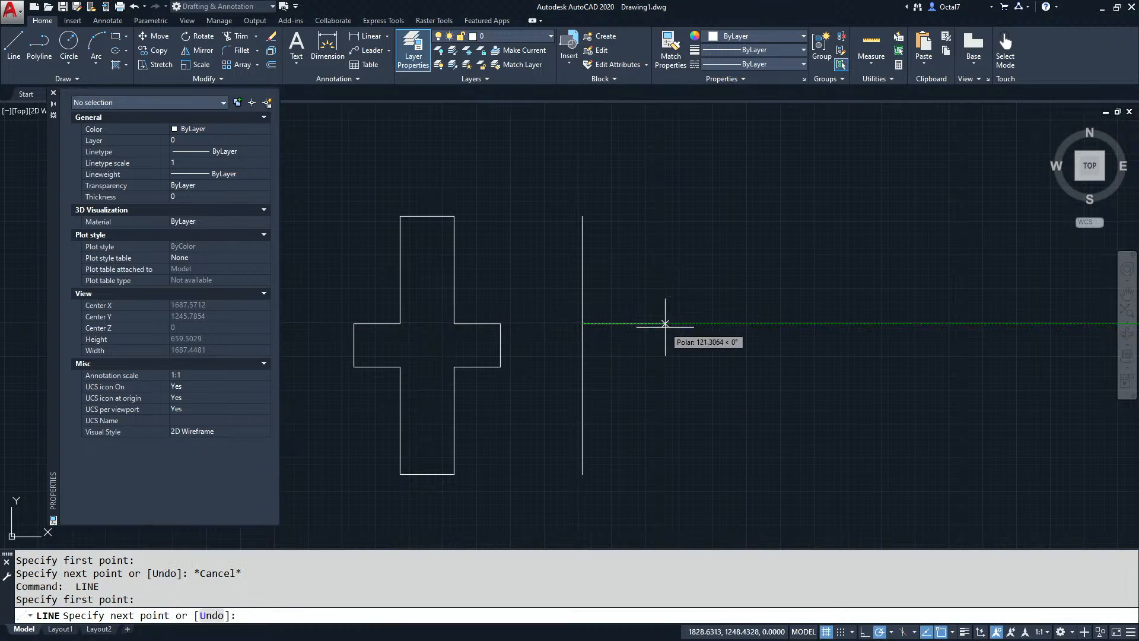
left_click(665, 323)
key("Return")
Step: Copy the horizontal line from its left end to the vertical line's top, the arm's lower edge level and the vertical line's bottom
left_click(676, 349)
left_click(634, 282)
type("c")
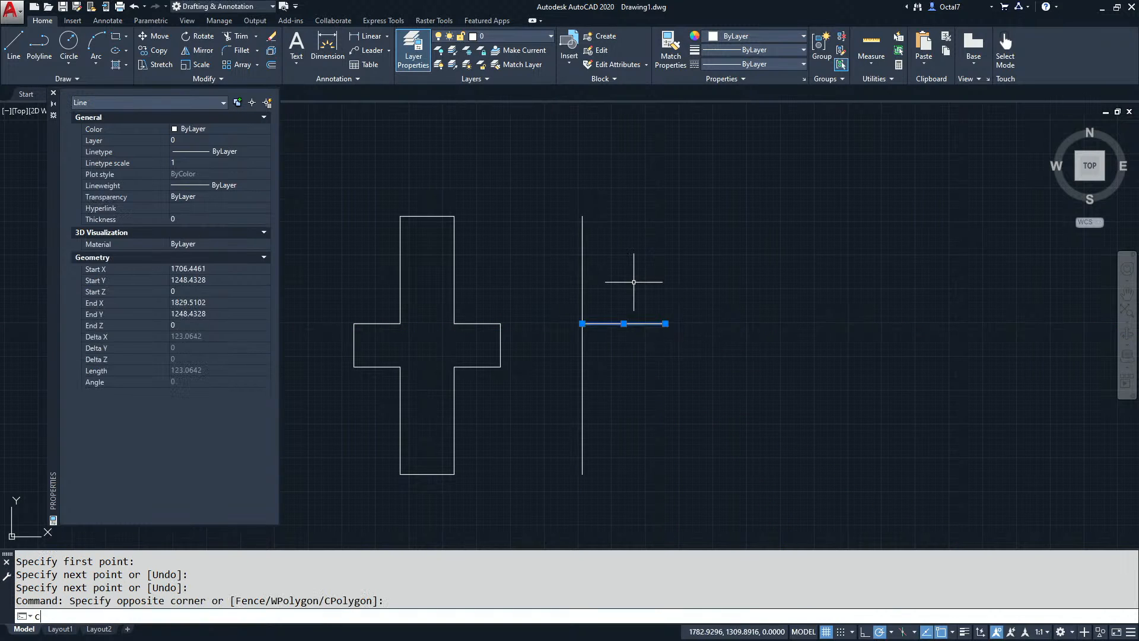
type("o")
key("Return")
left_click(582, 324)
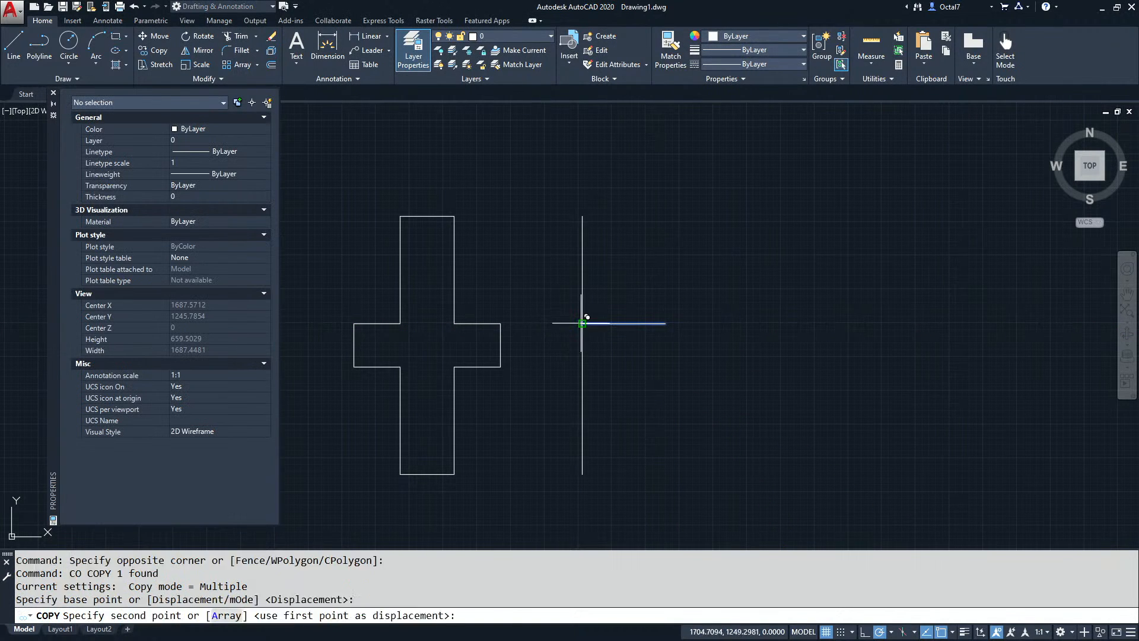
left_click(582, 216)
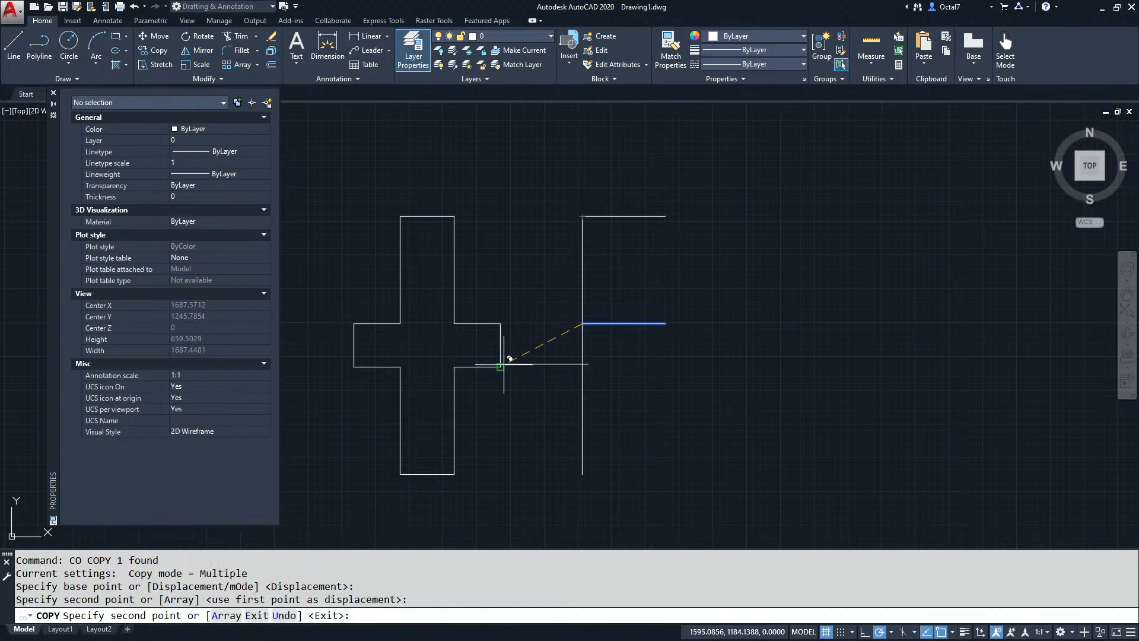
left_click(582, 366)
left_click(581, 474)
key("Return")
Step: Close the side view with a vertical line joining the right ends of the top and bottom horizontal lines
type("l")
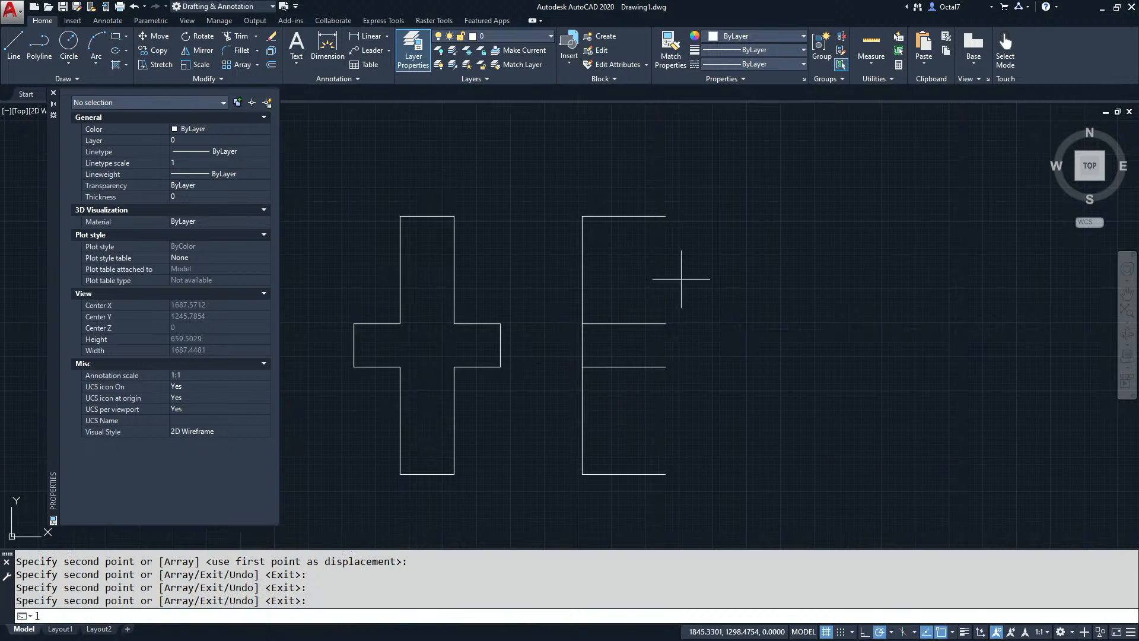
key("Return")
left_click(665, 216)
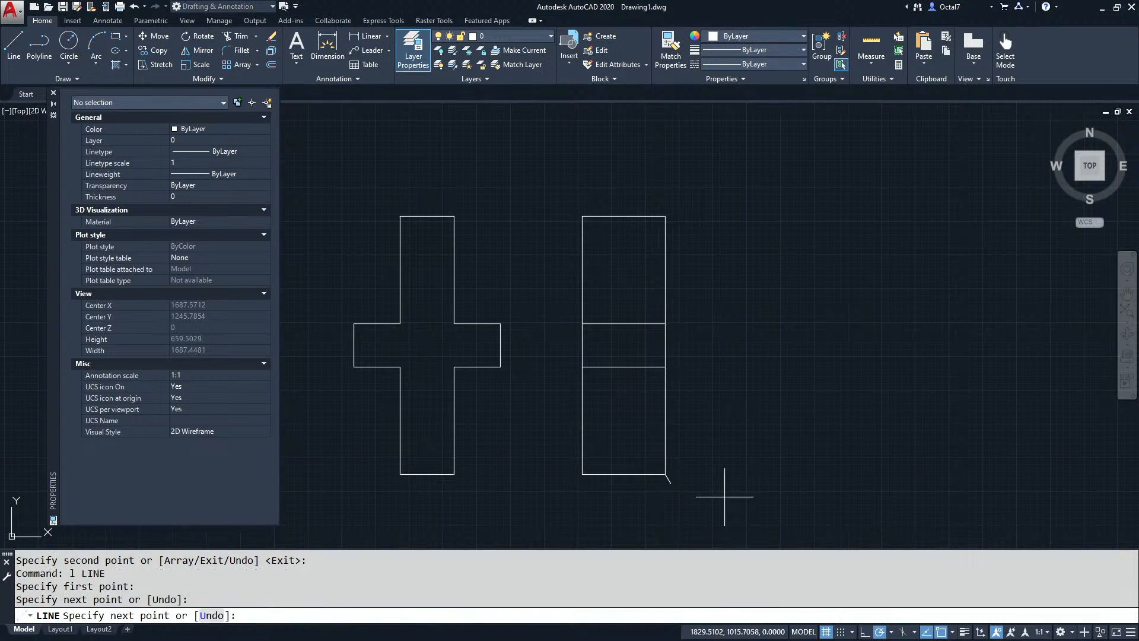
key("Return")
Step: Stretch the right side of the side view horizontally outward by about 201
type("s")
key("Return")
left_click(727, 513)
left_click(646, 183)
key("Return")
left_click(596, 176)
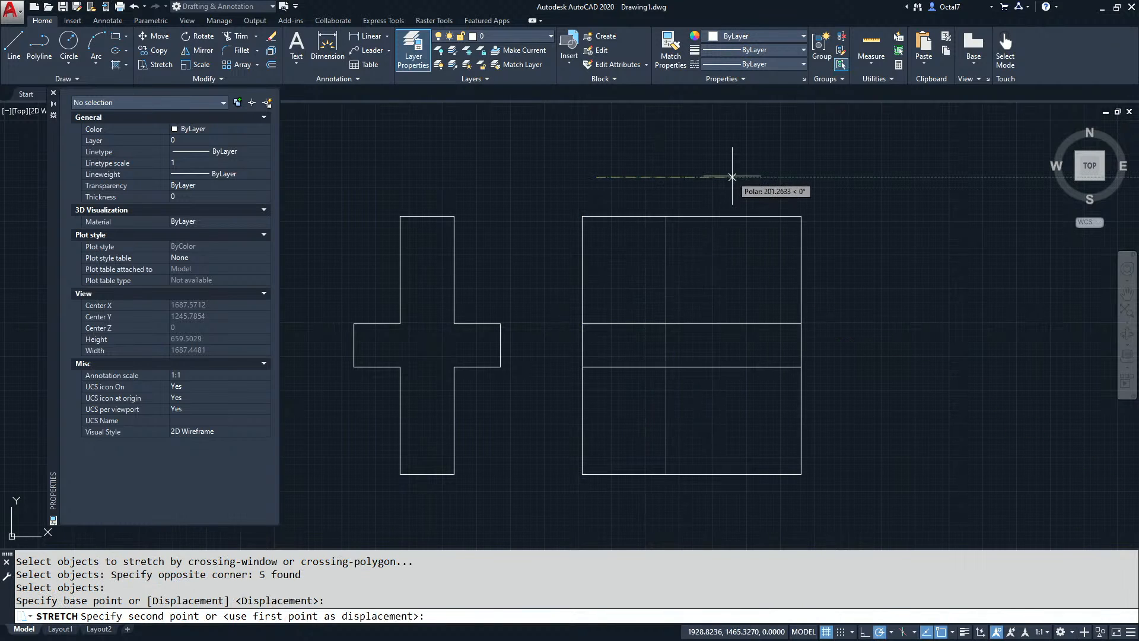
left_click(732, 176)
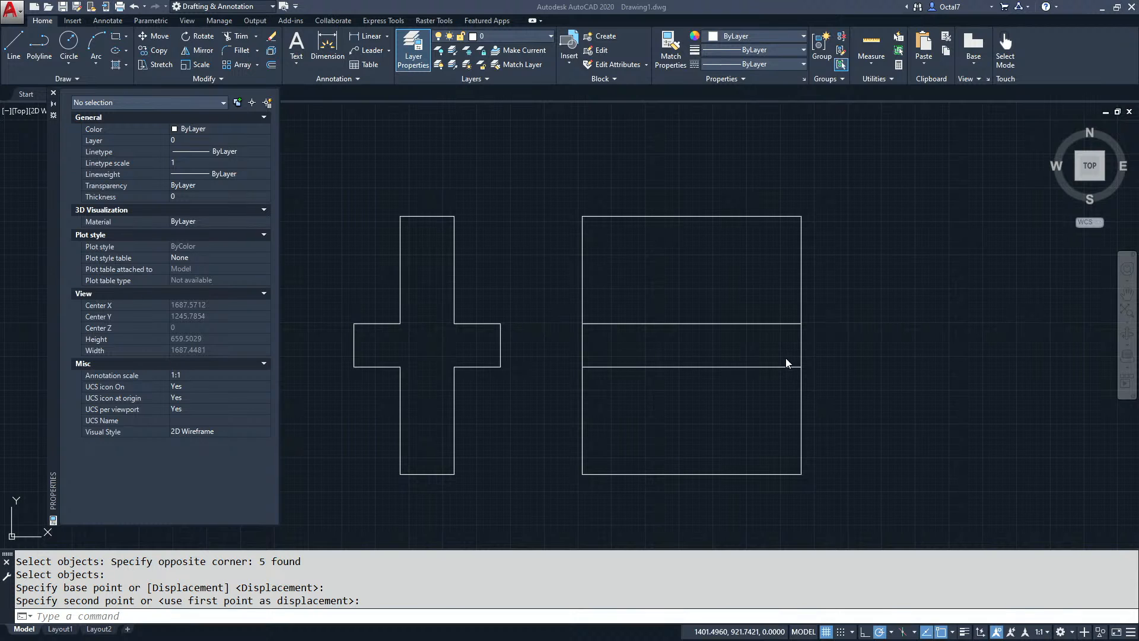
Step: Try shortening the upper inner line by stretching its left endpoint about 35 inward, and undo the edit
left_click(825, 360)
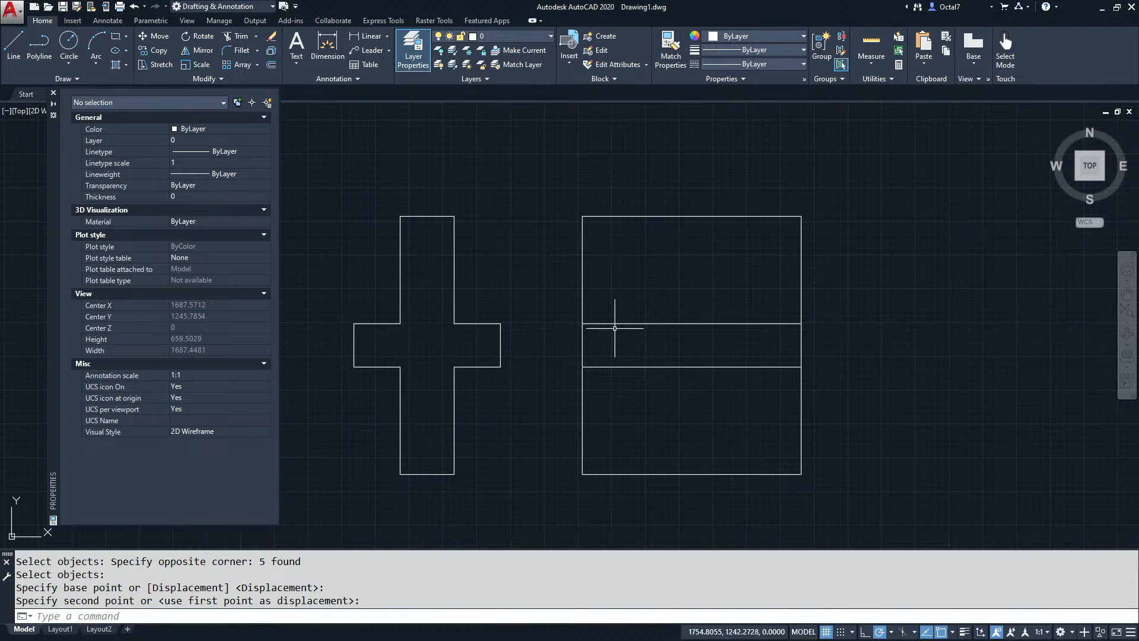
left_click(588, 322)
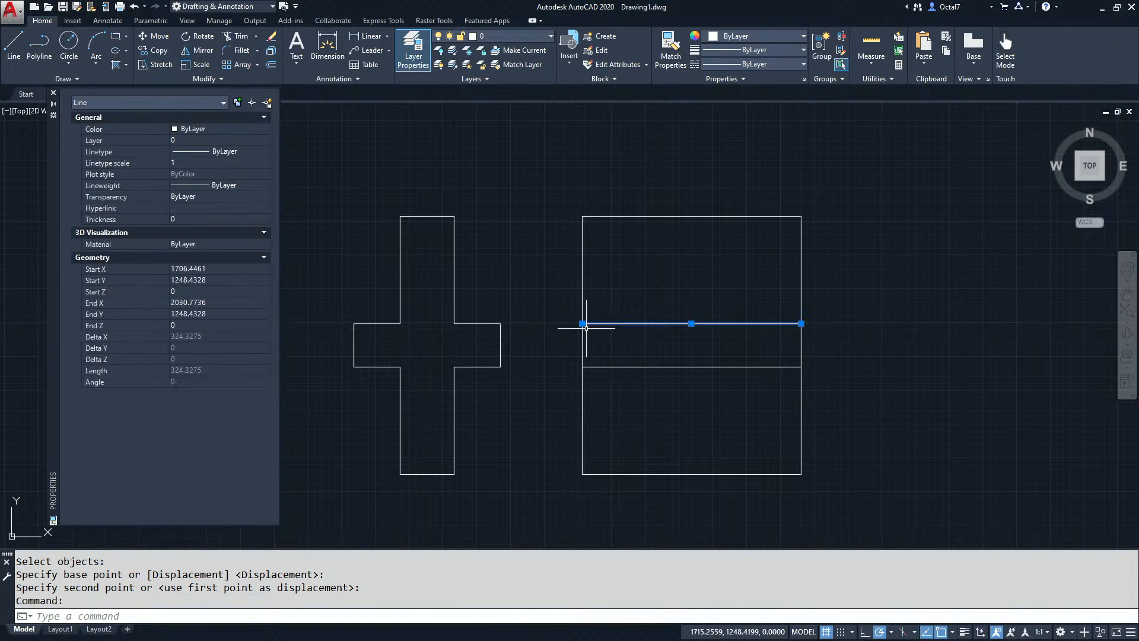
left_click(582, 324)
left_click(606, 324)
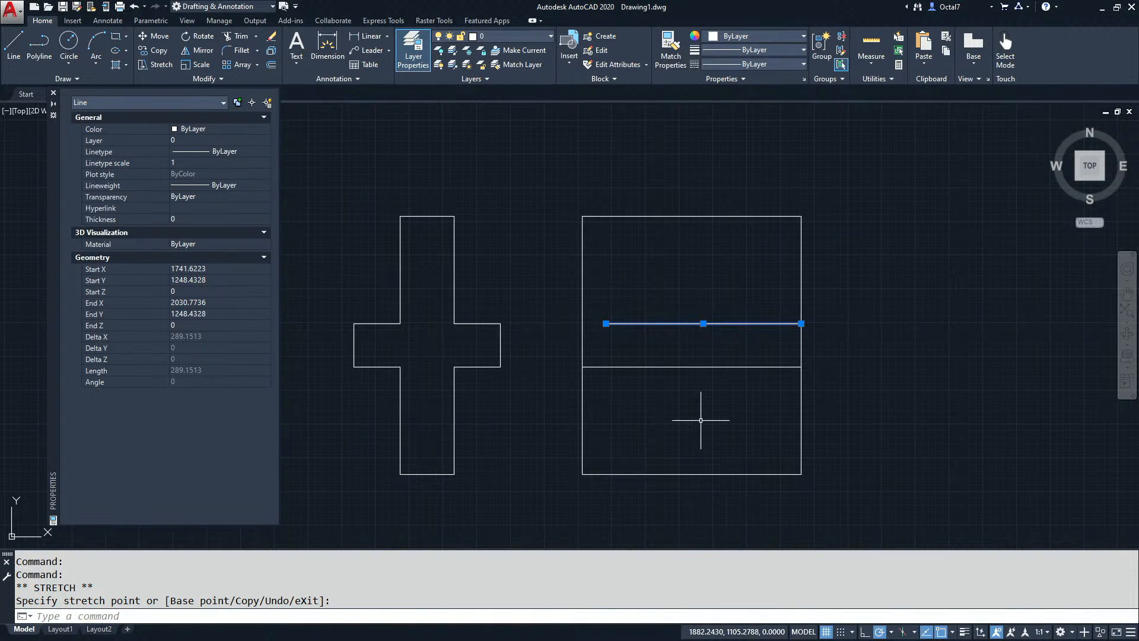
type("u")
key("Return")
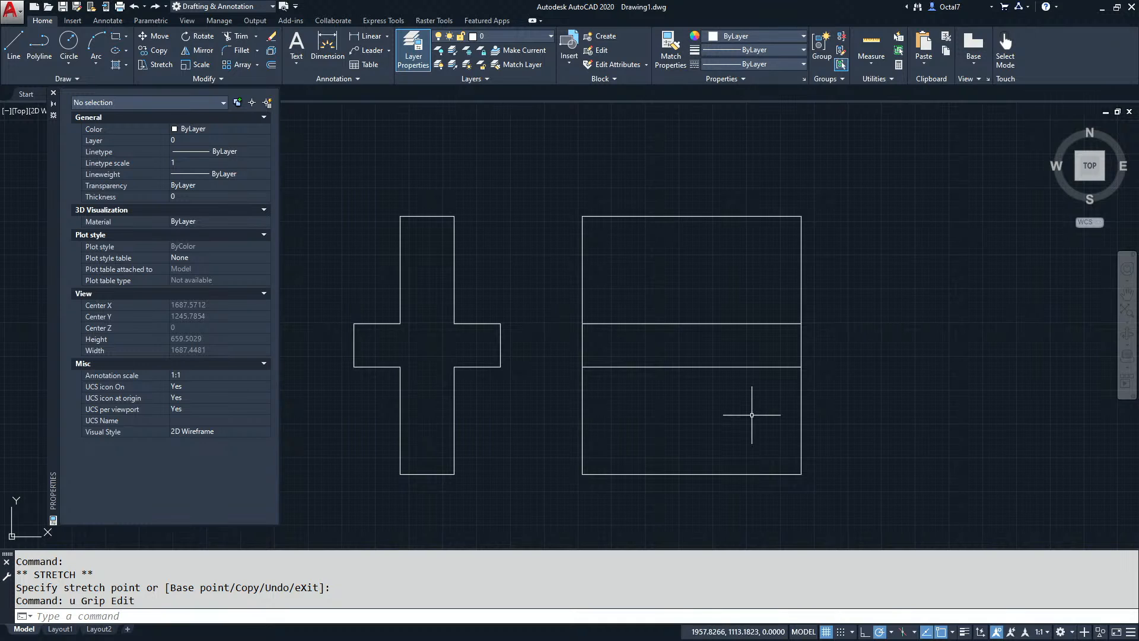
Step: Shorten both inner horizontal lines at their ends using SHORTENCURVES with a delta value of 10
type("shtor")
key("BackSpace")
key("BackSpace")
key("BackSpace")
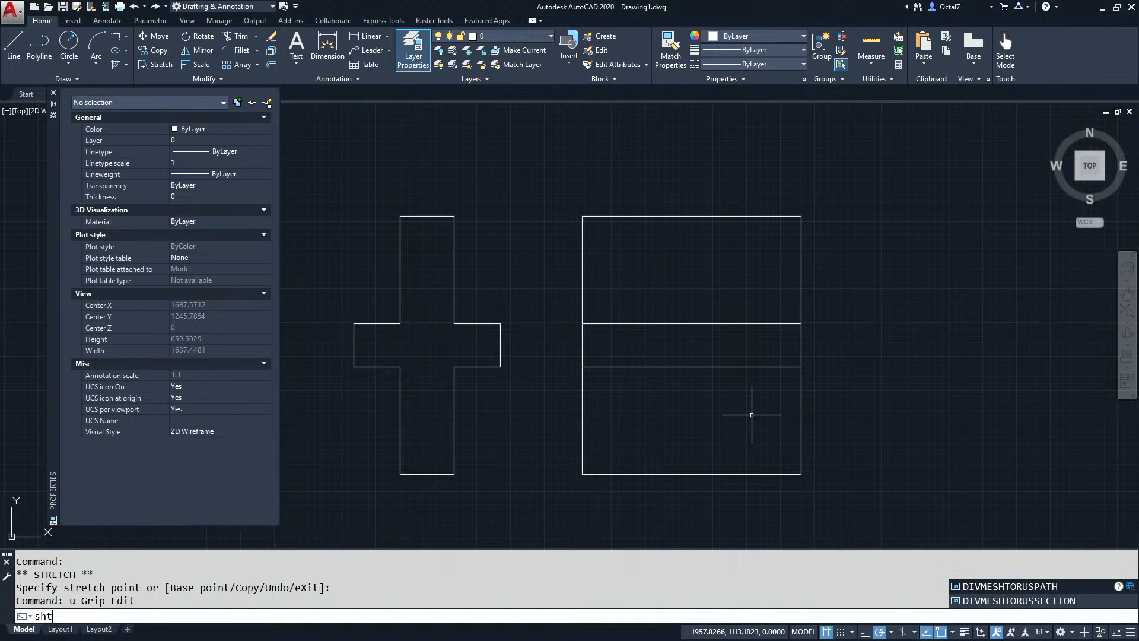
type("ortn")
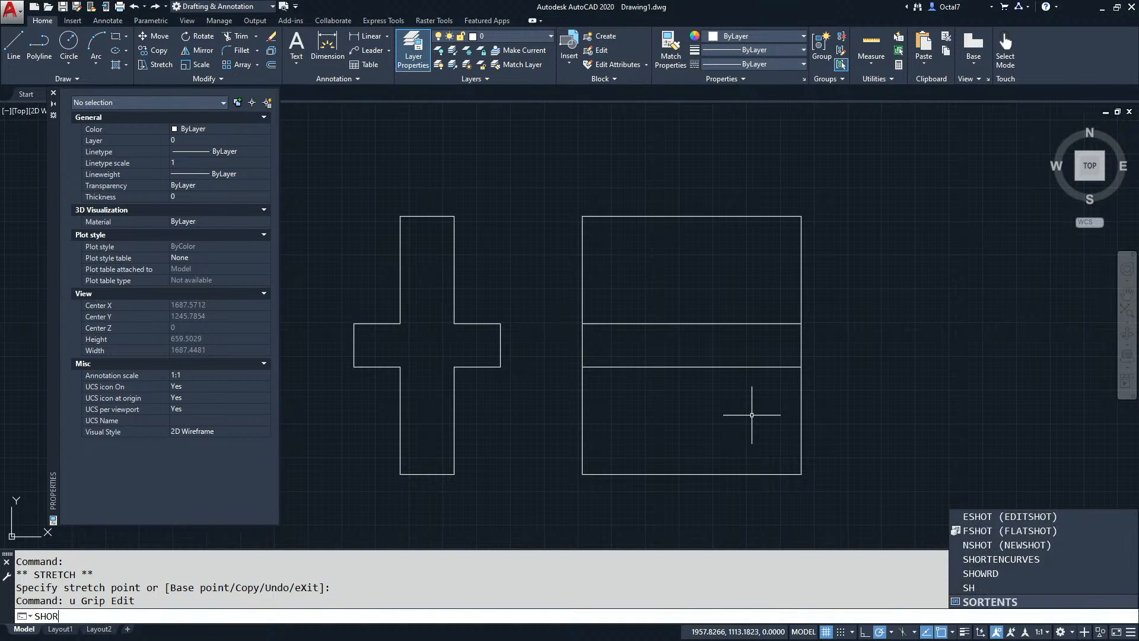
key("BackSpace")
type("o")
key("BackSpace")
key("BackSpace")
type("orten")
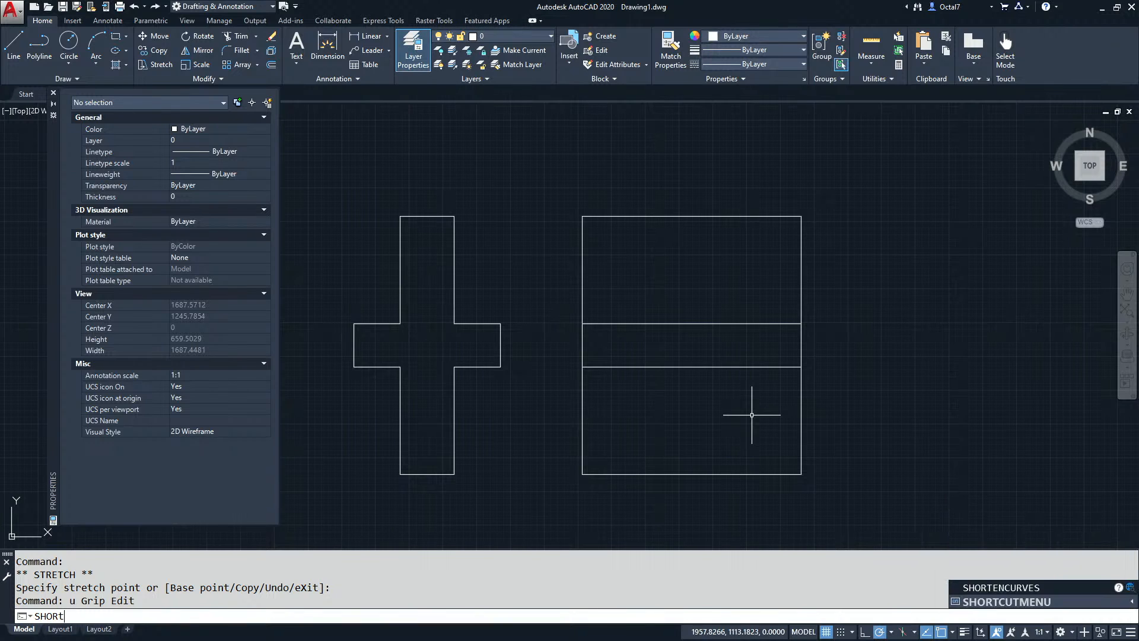
key("Return")
left_click(752, 415)
left_click(658, 312)
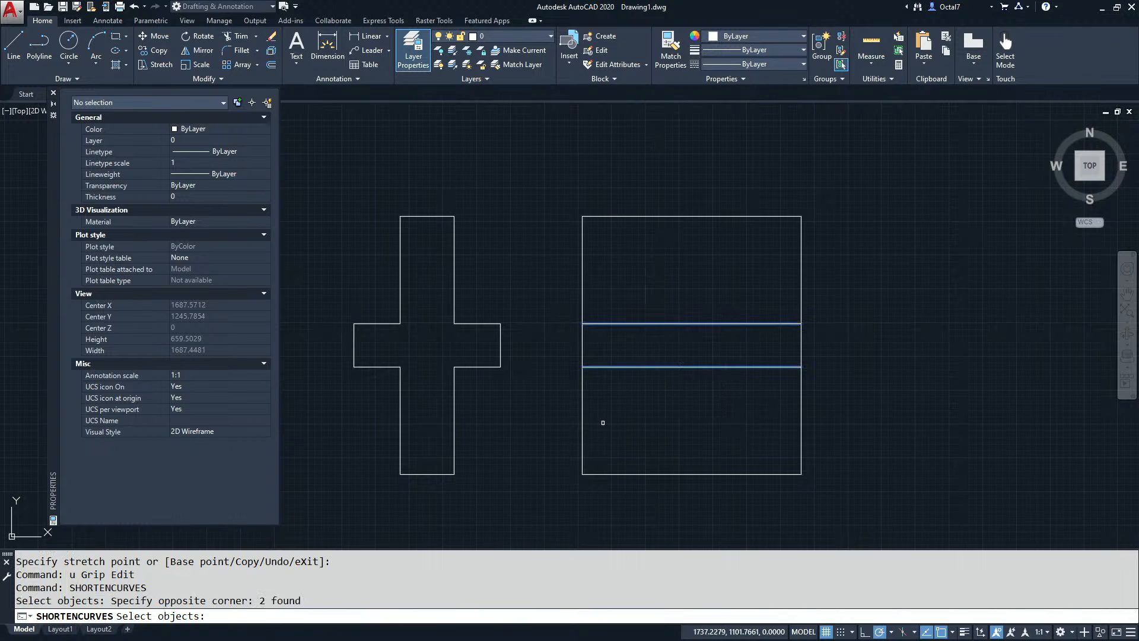
key("Return")
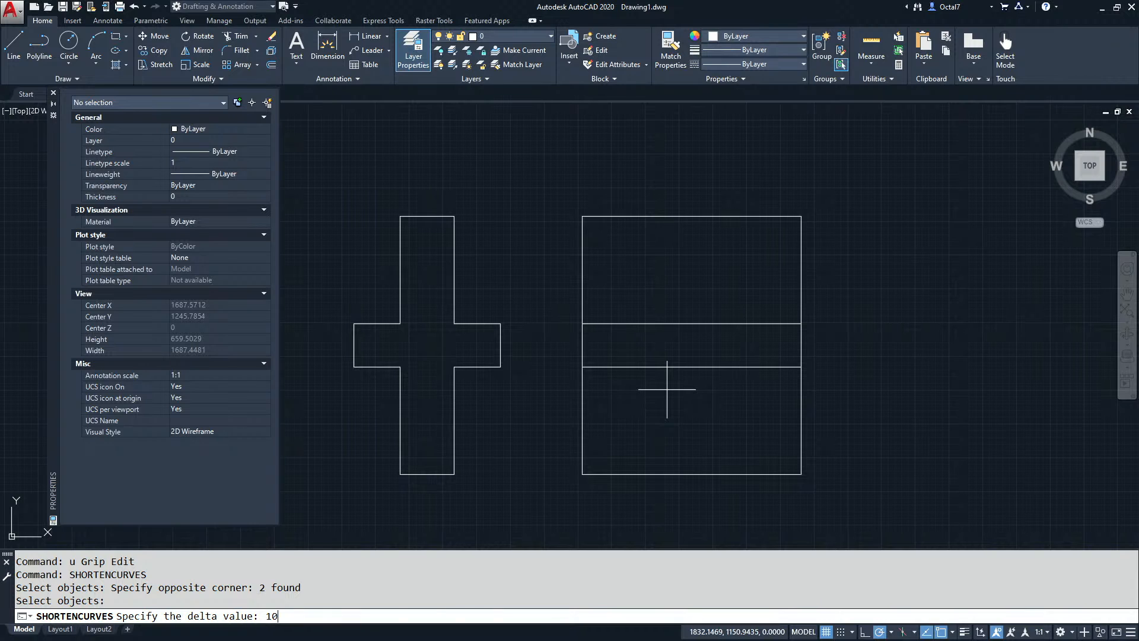
key("Return")
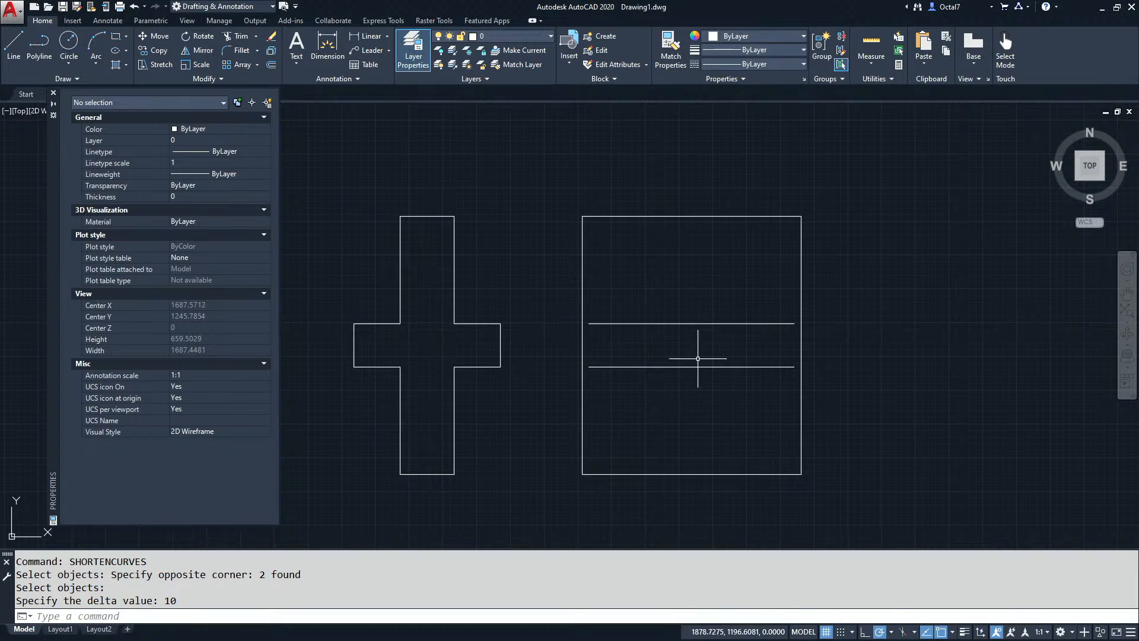
Step: Repeat SHORTENCURVES on the two inner horizontal lines with a delta value of 20
key("Return")
left_click(732, 389)
left_click(674, 275)
key("Return")
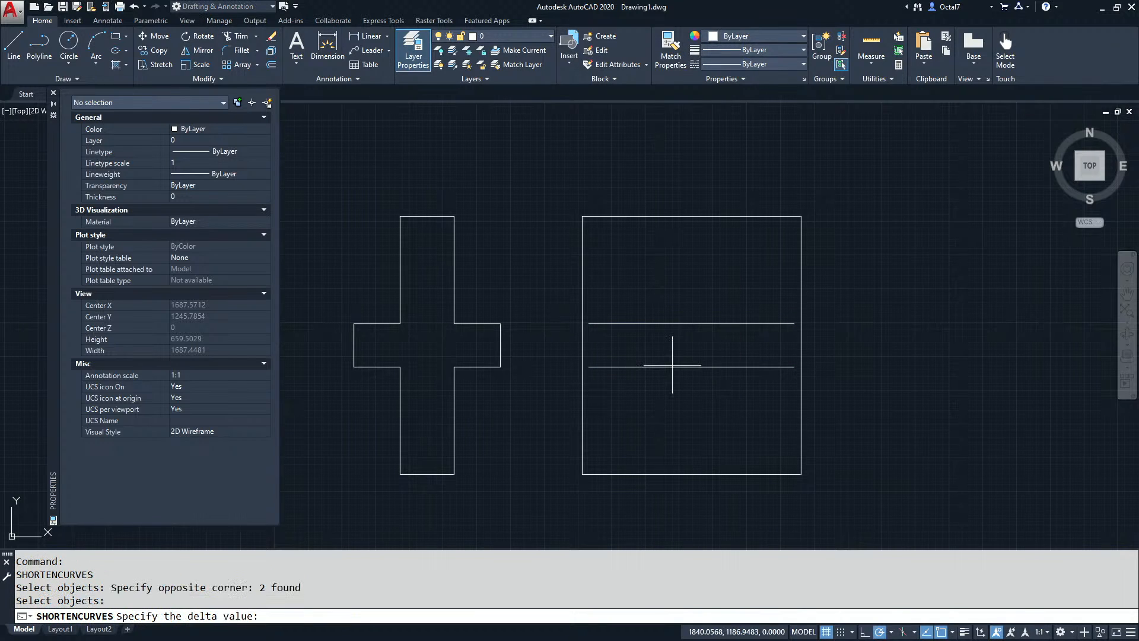
key("Return")
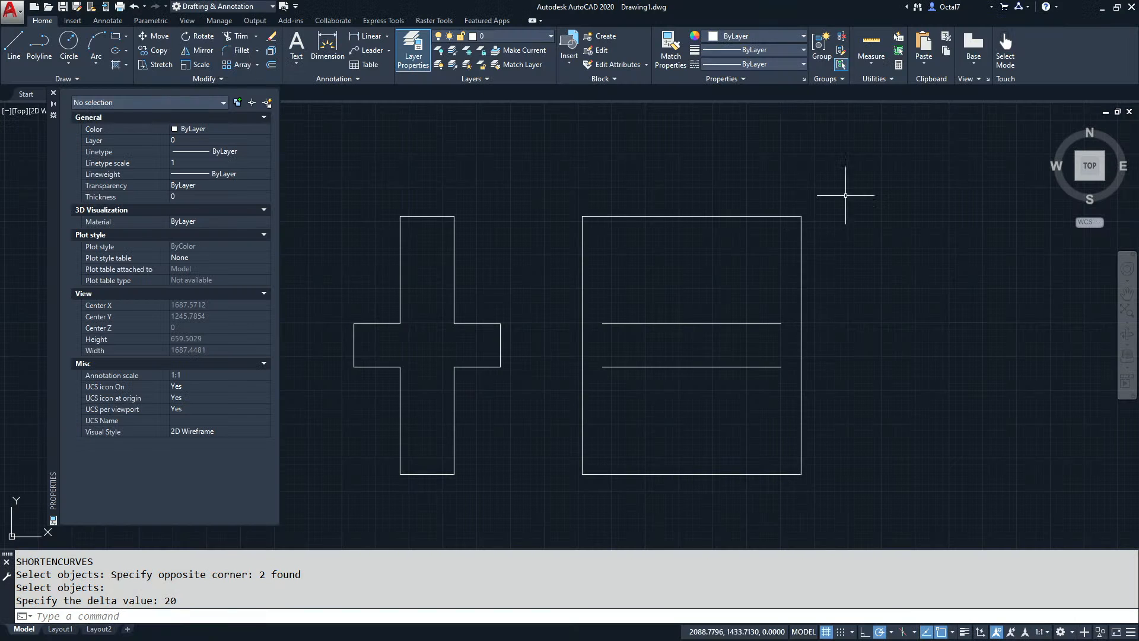
Step: Erase the cross outline and its side view, leaving the drawing empty
left_click(861, 173)
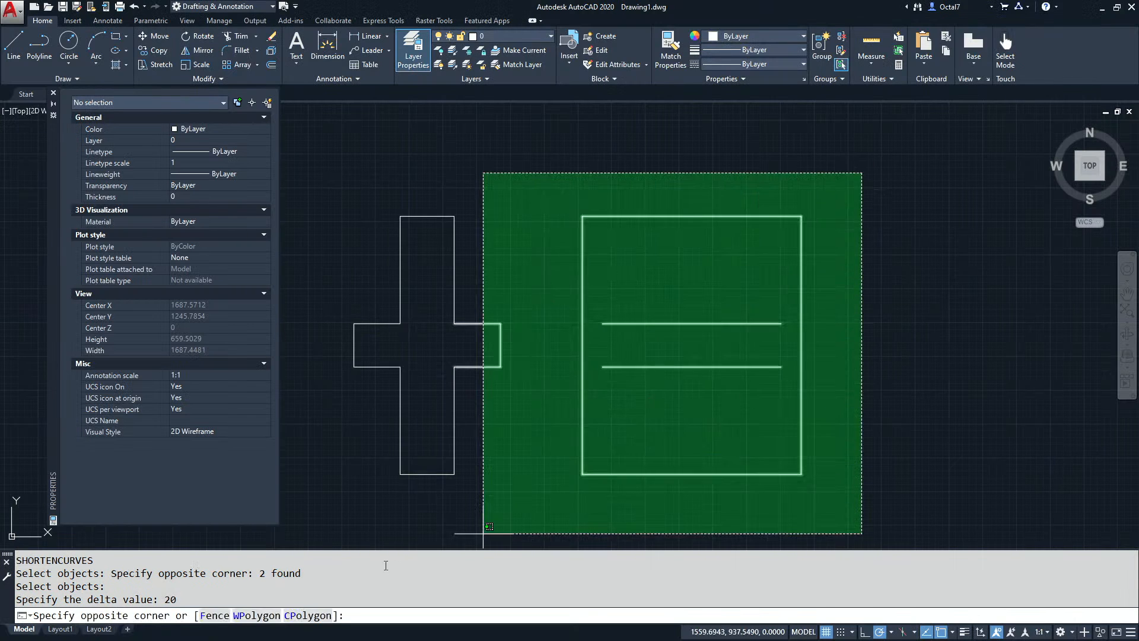
left_click(343, 482)
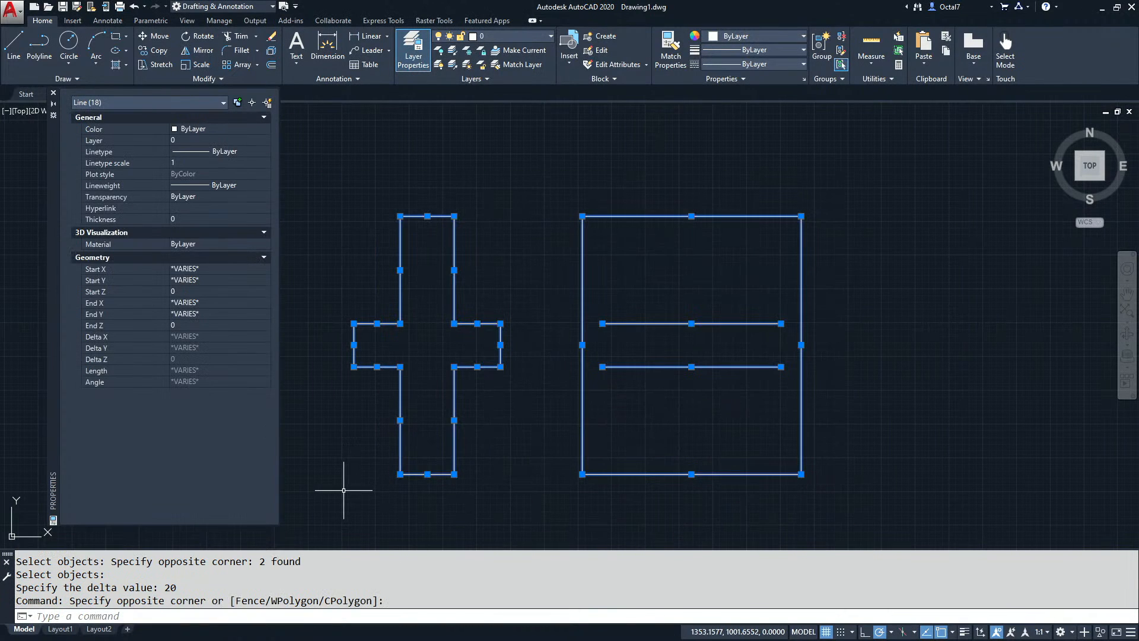
key("Delete")
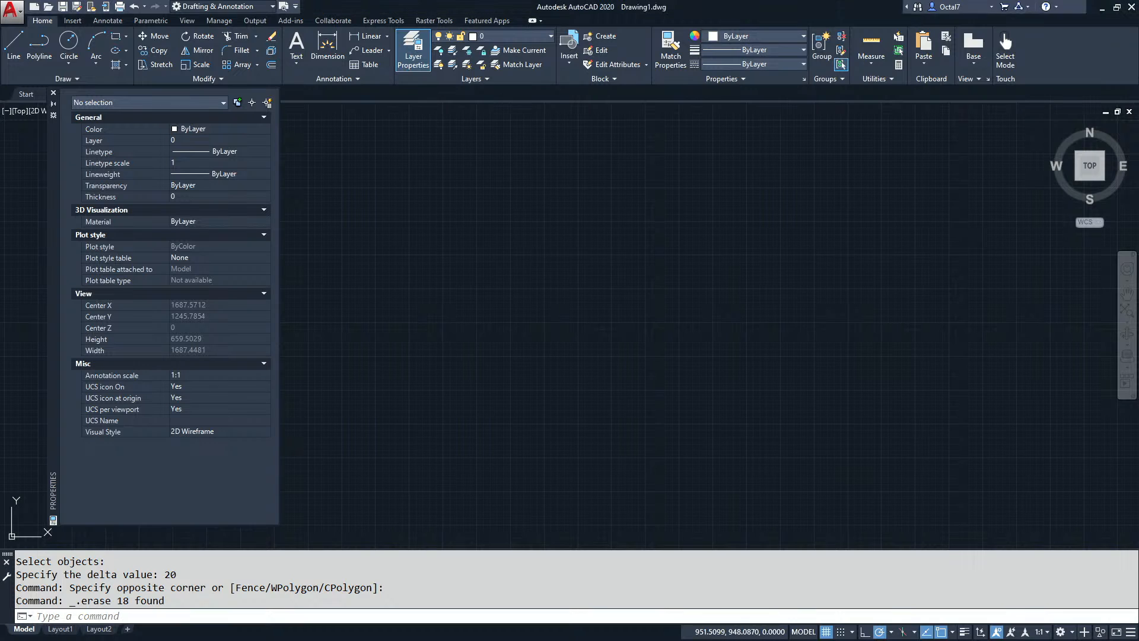
Step: Draw a single long slanted line rising gently from lower left to upper right
type("l")
key("Return")
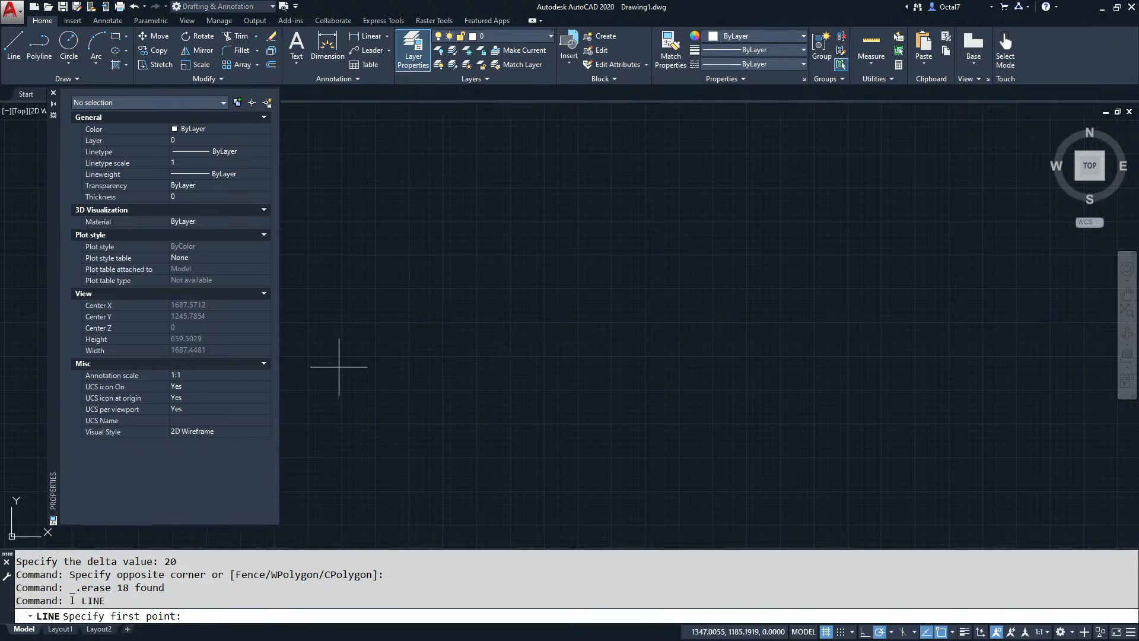
left_click(374, 423)
left_click(782, 302)
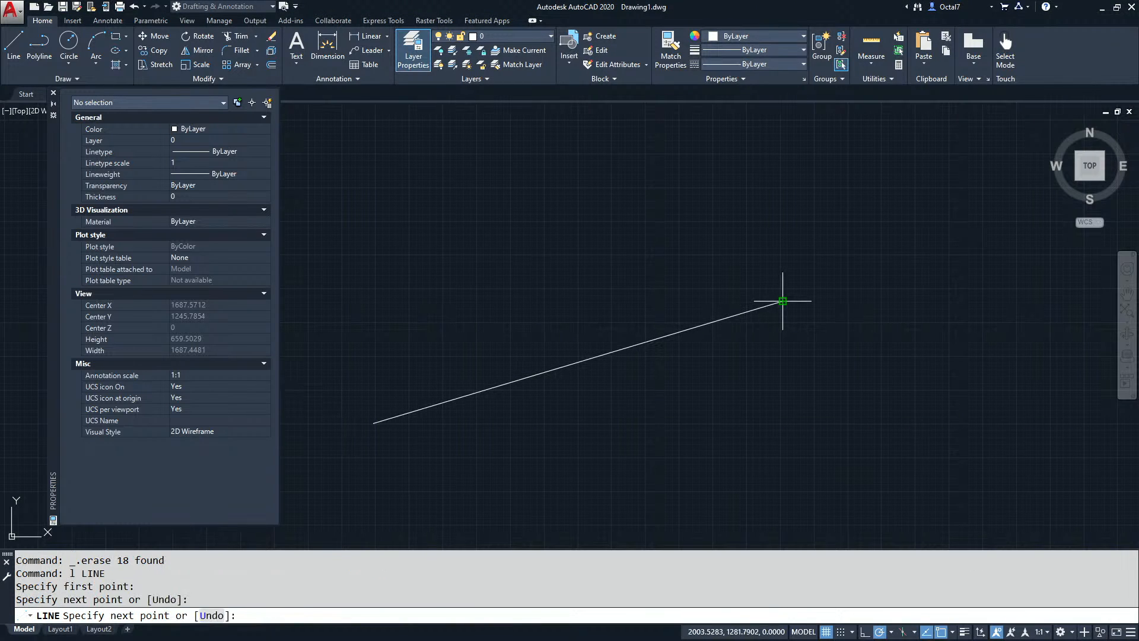
key("Return")
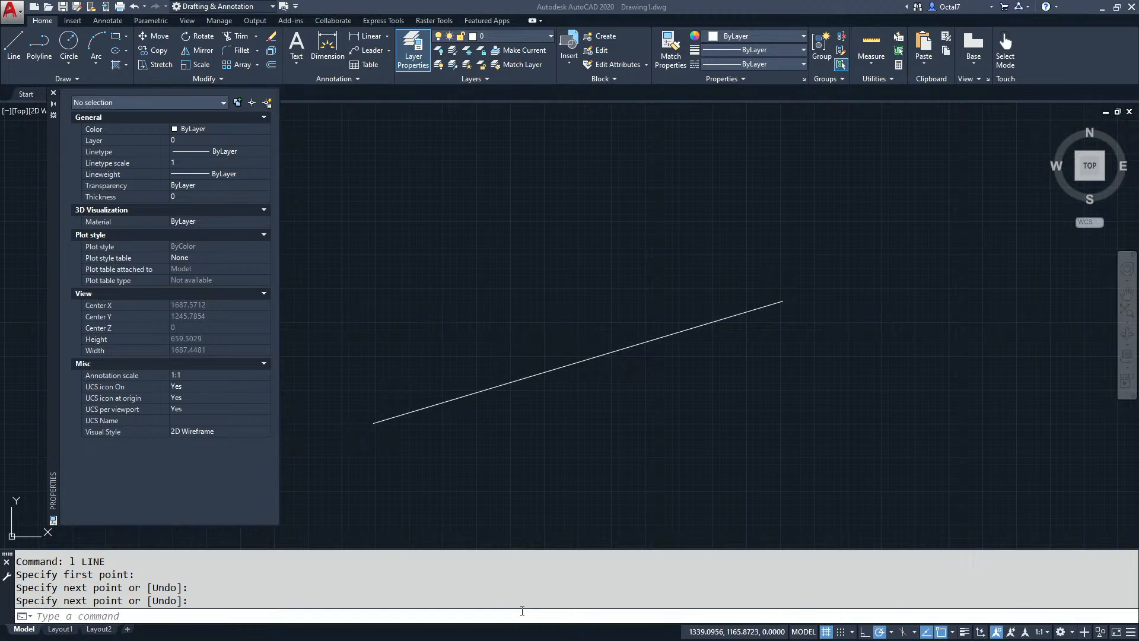
left_click(522, 611)
key("Up")
key("Up")
key("Return")
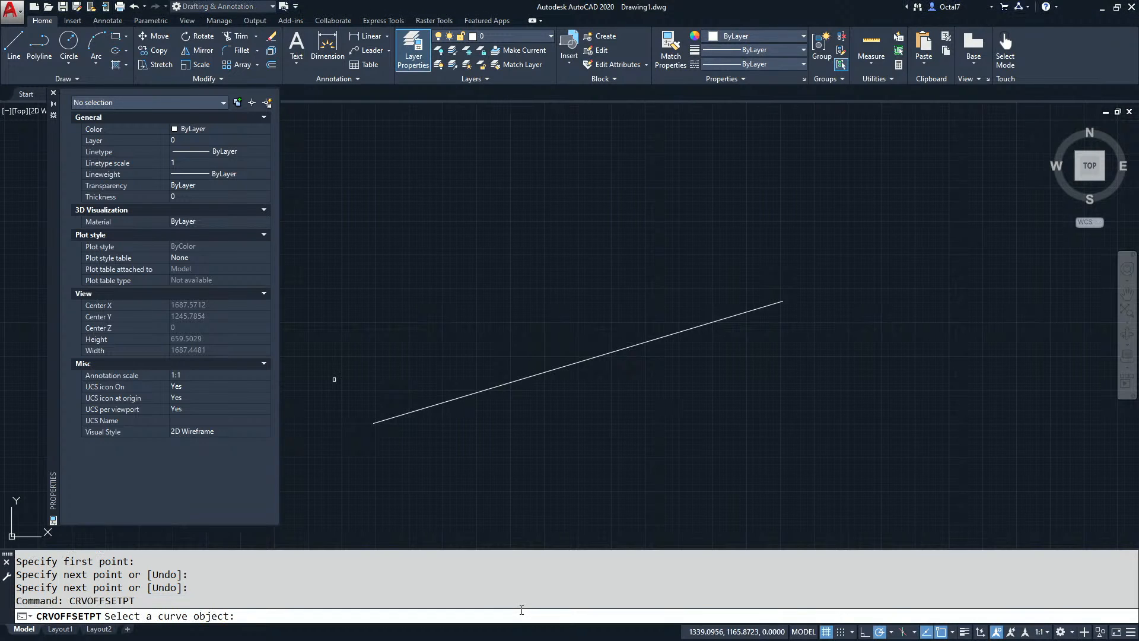
key("Escape")
key("Escape")
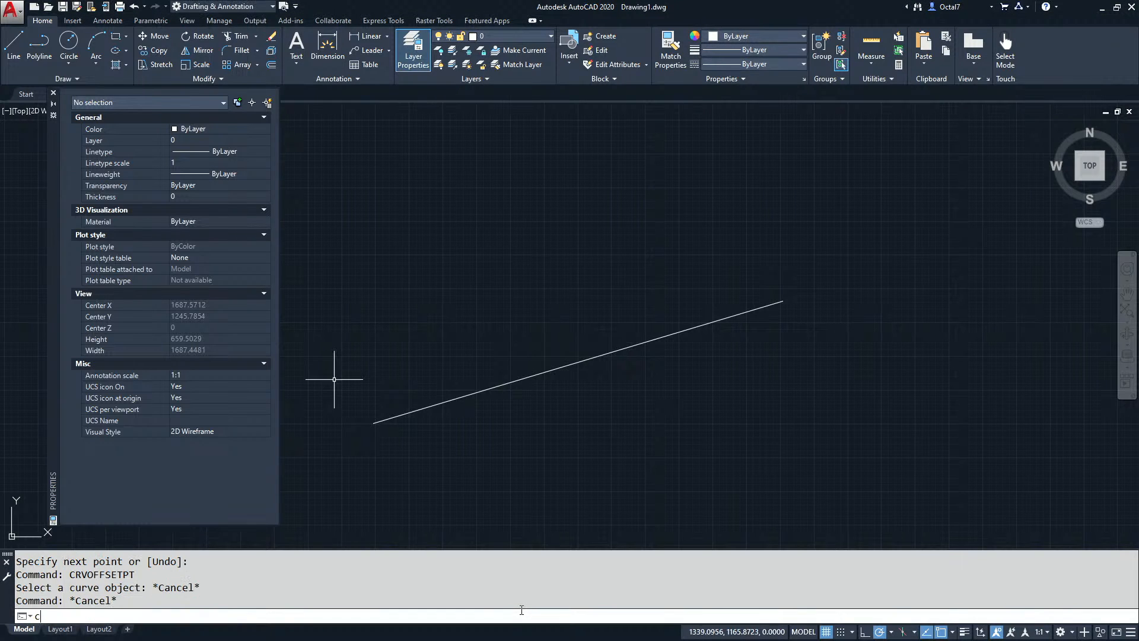
Step: Hide the Properties palette and run CRVOFFSETPT on the slanted line with a curve distance of 200
type("crvof")
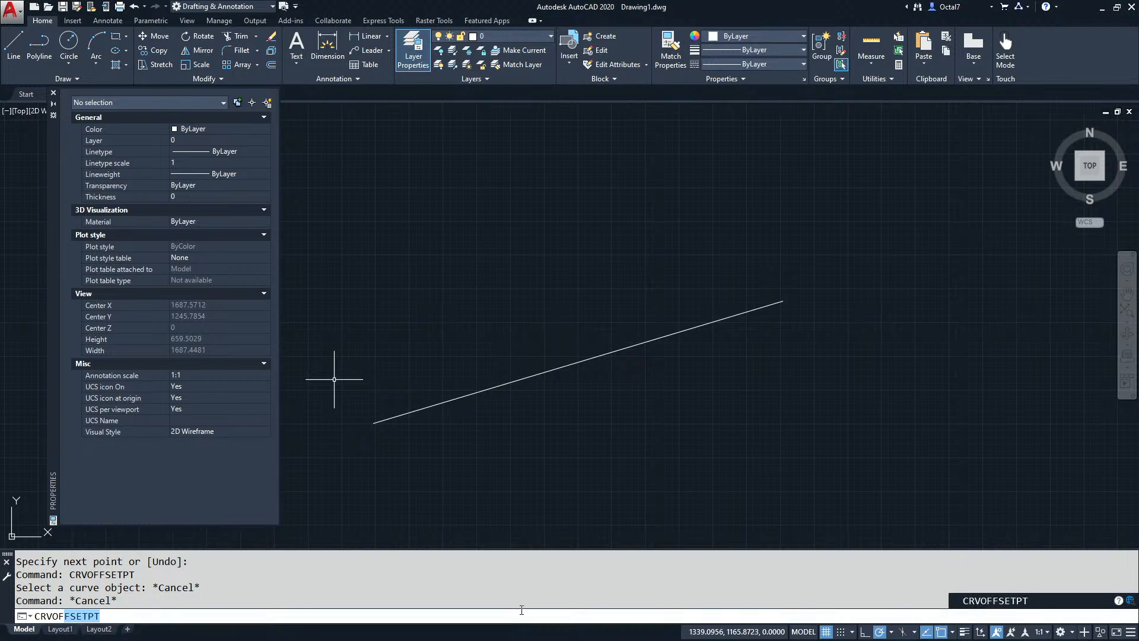
key("Return")
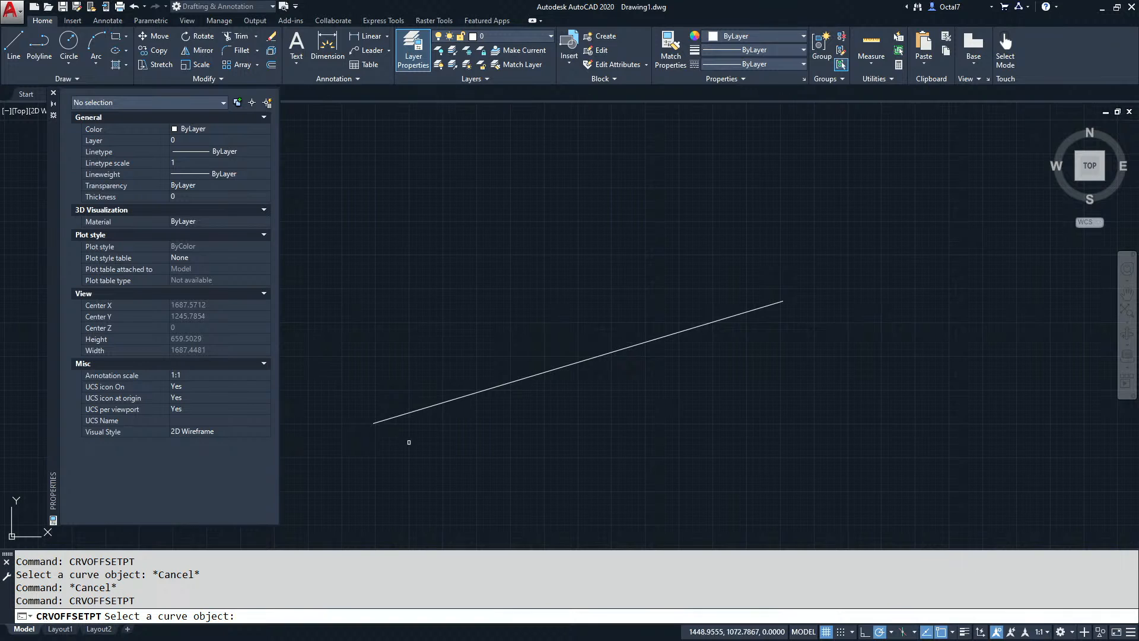
left_click_drag(48, 136, 37, 140)
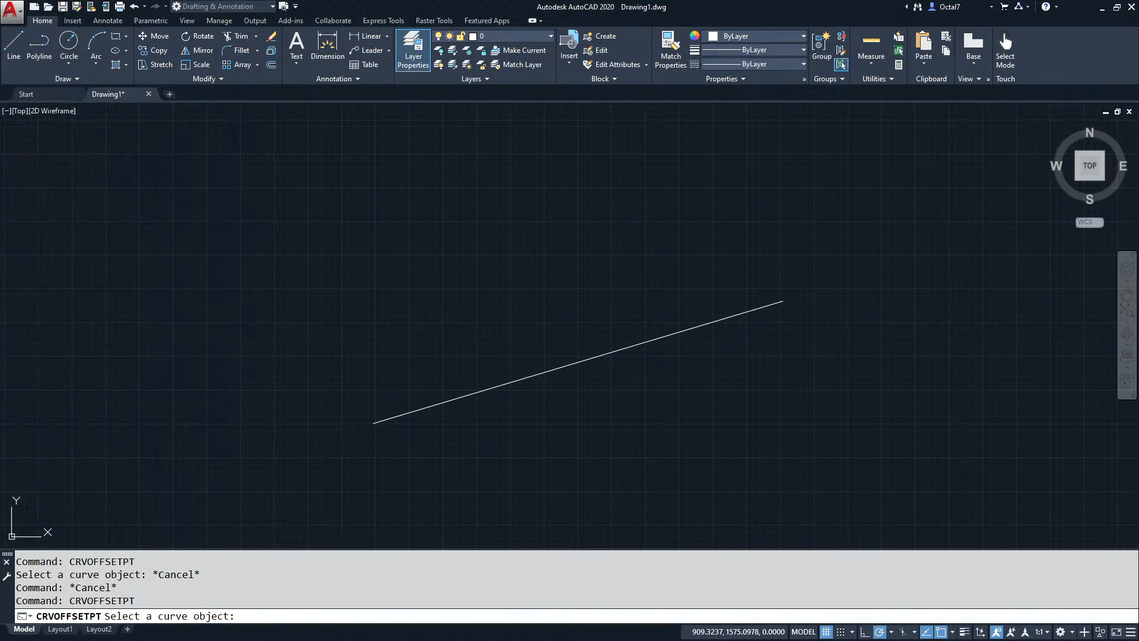
left_click(568, 363)
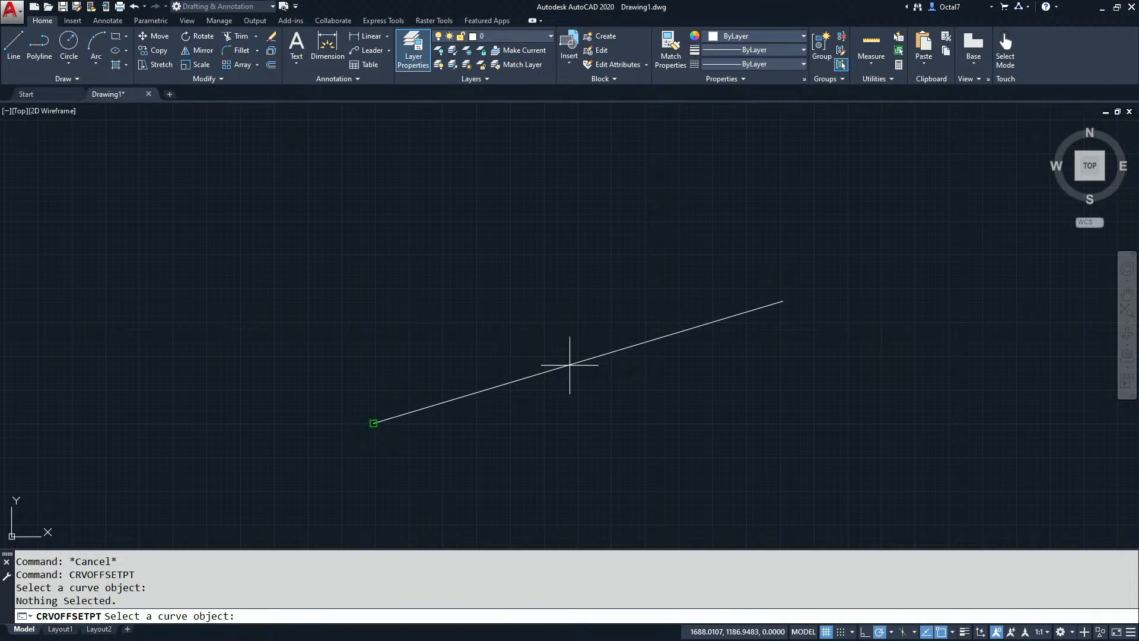
left_click(569, 363)
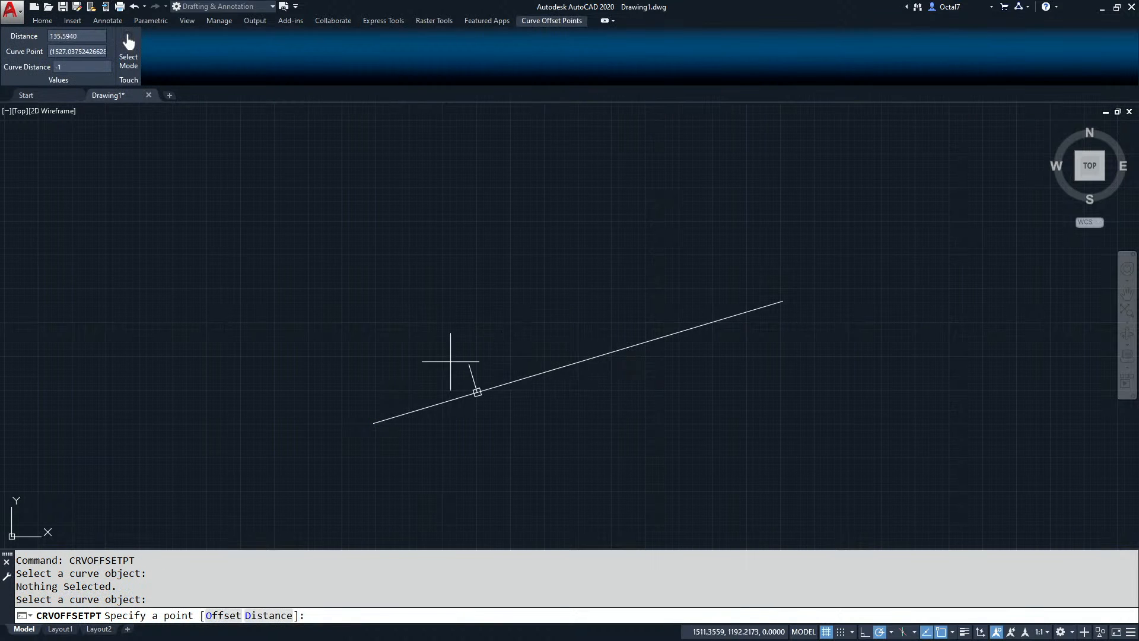
scroll(614, 401, "up", 1)
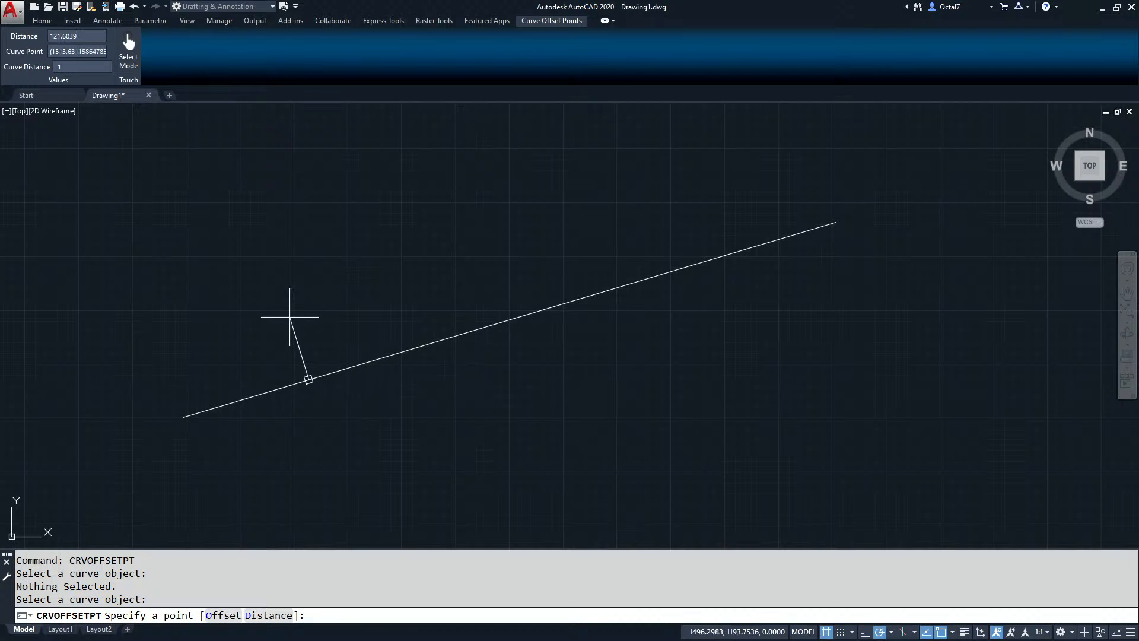
key("Return")
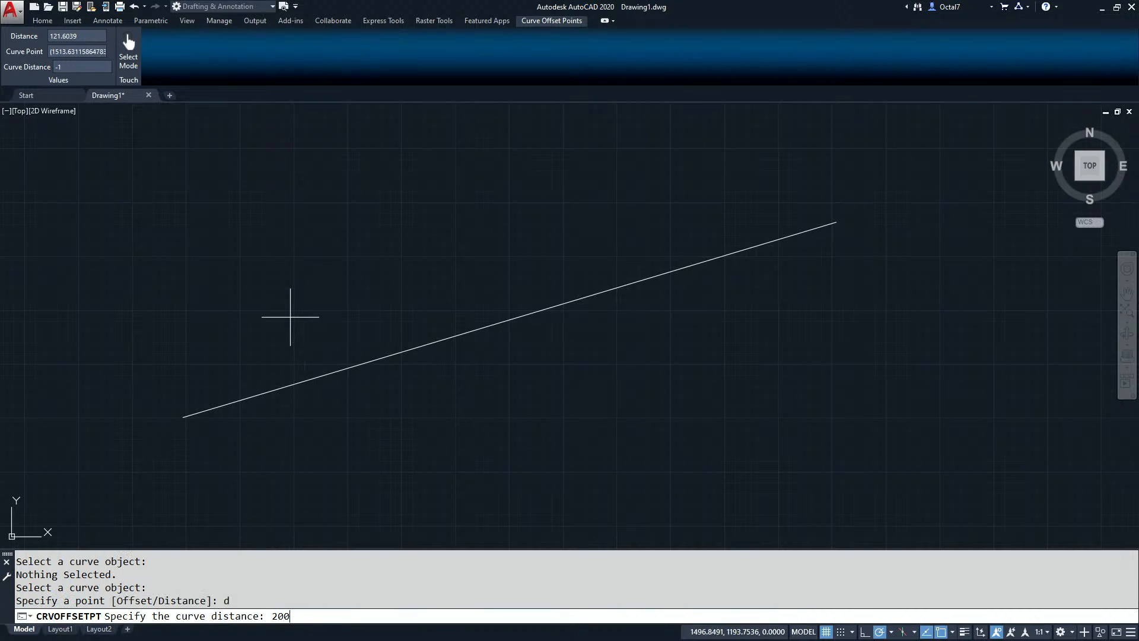
key("Return")
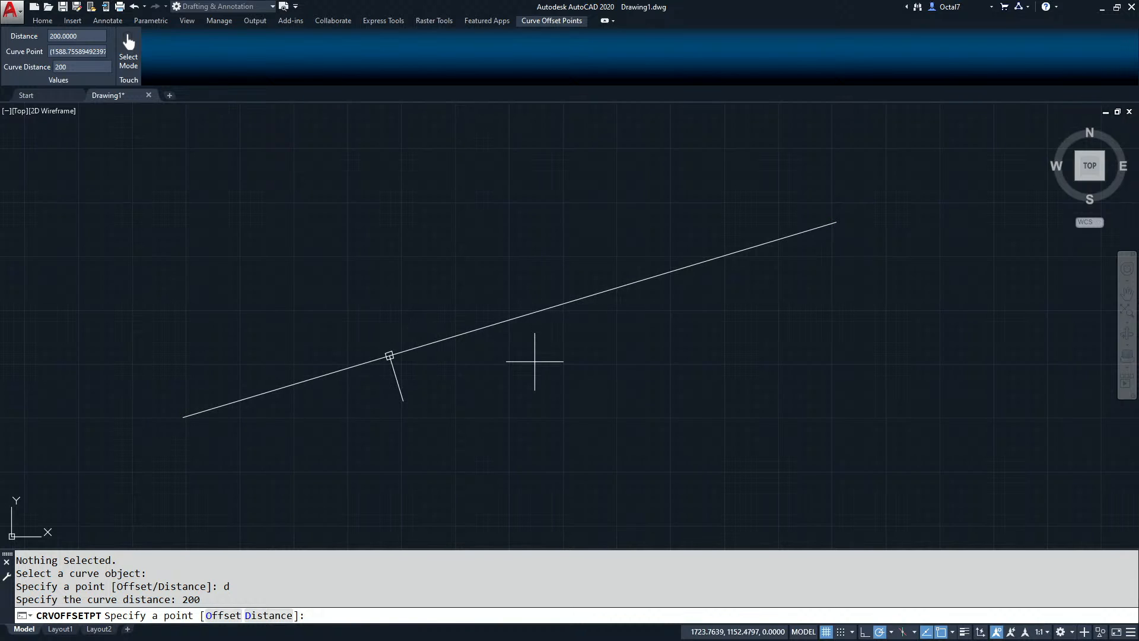
Step: Try a curve distance of 100 for the offset point, and set it back to 200
key("Return")
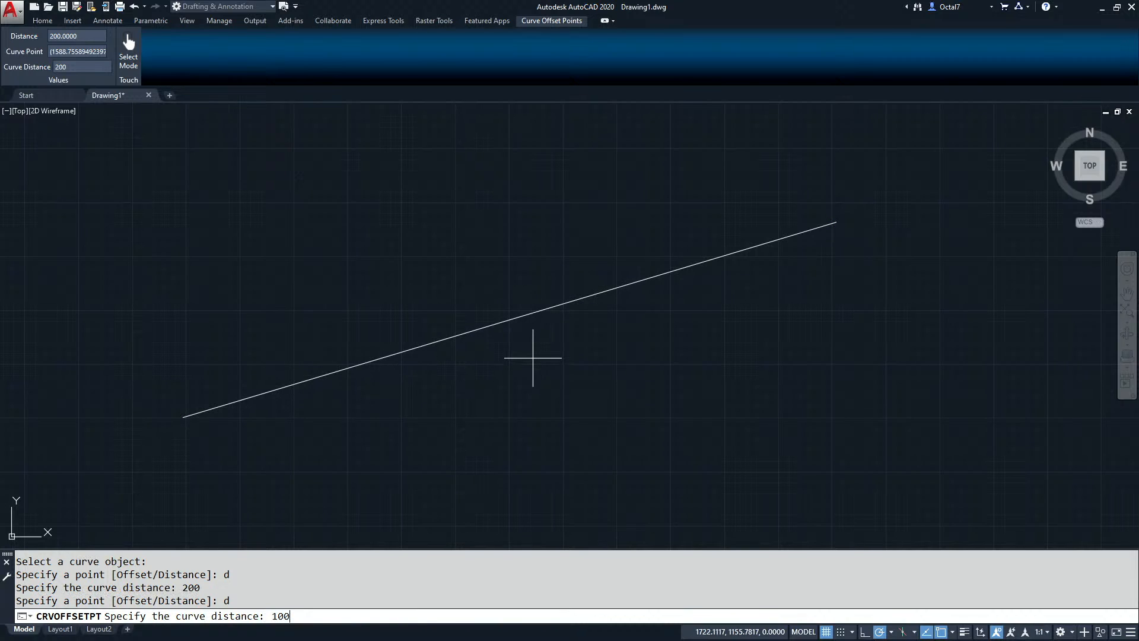
key("Return")
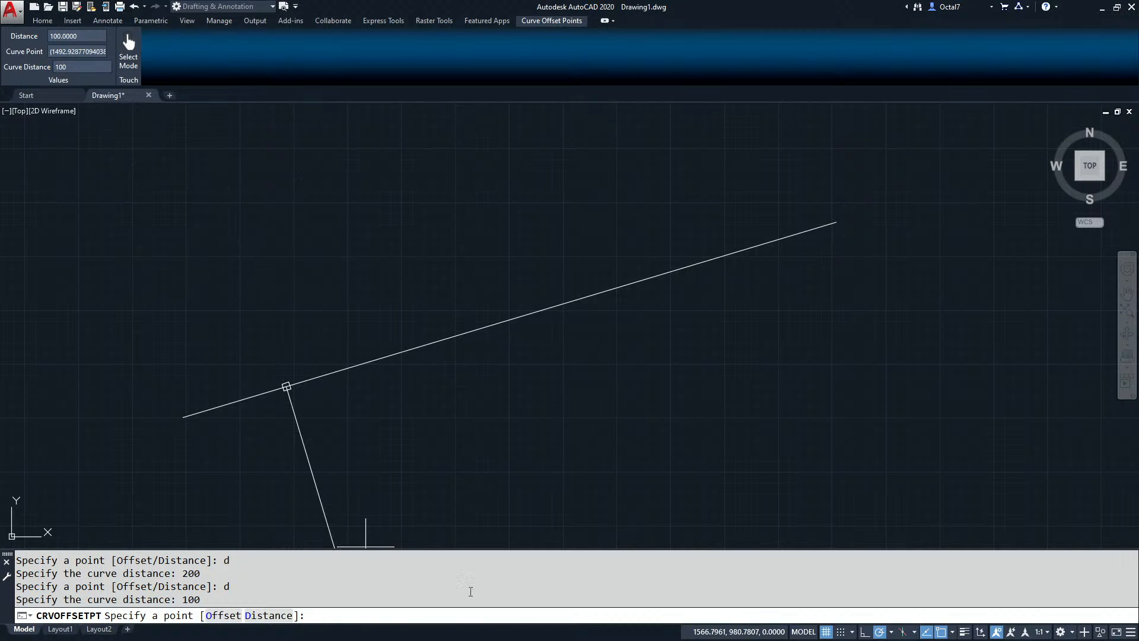
key("Return")
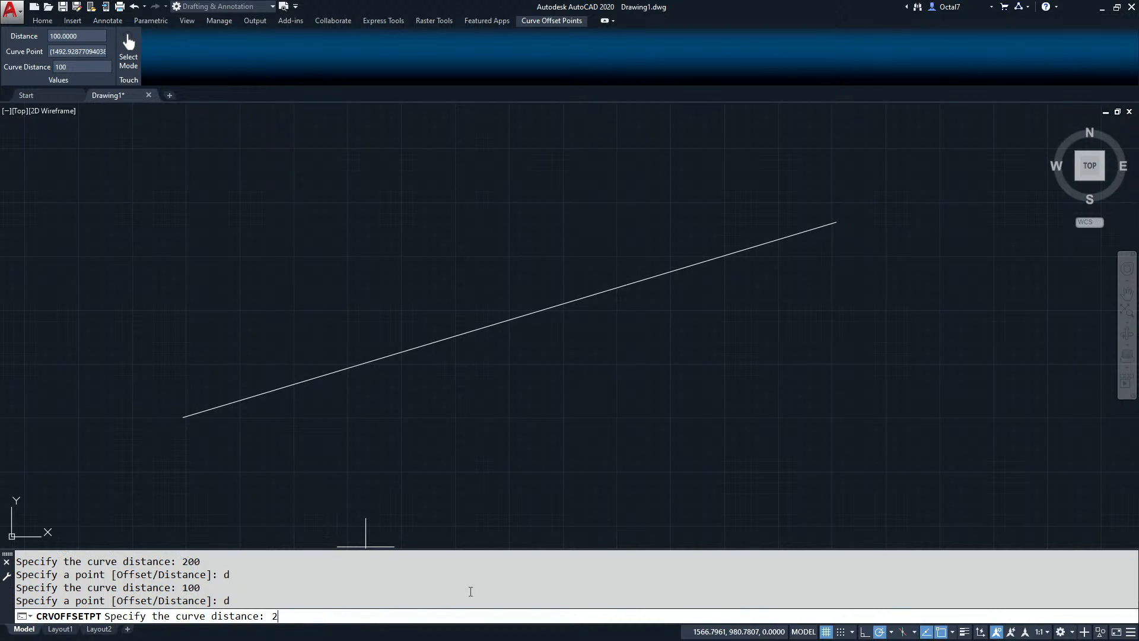
key("Return")
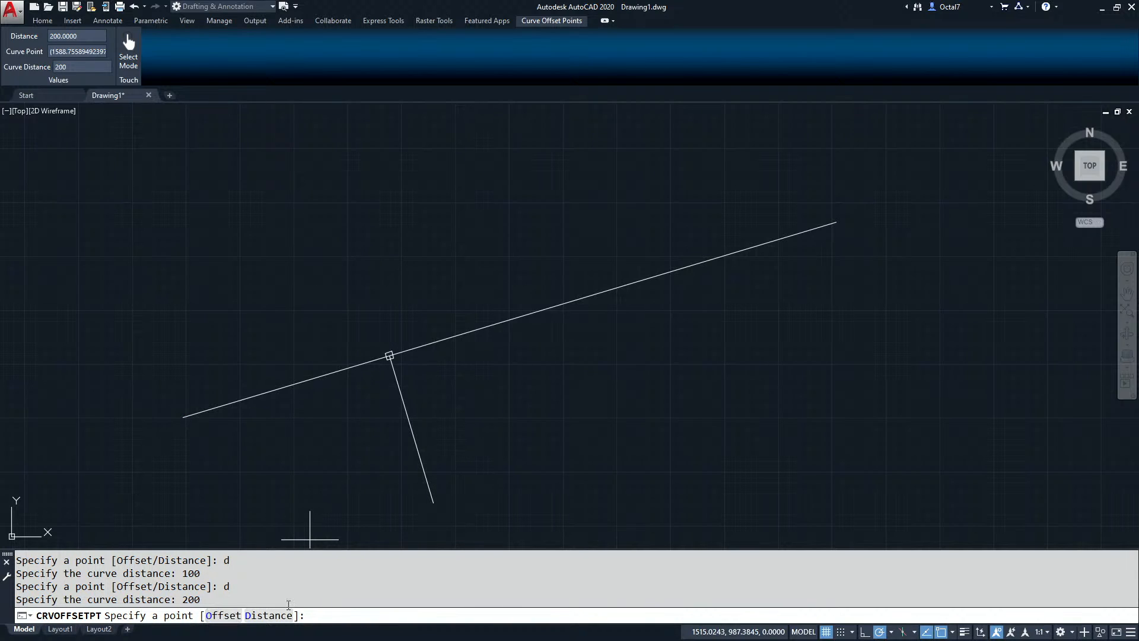
Step: Set the offset to 50 and place the point on the upper side of the slanted line
type("o")
key("Return")
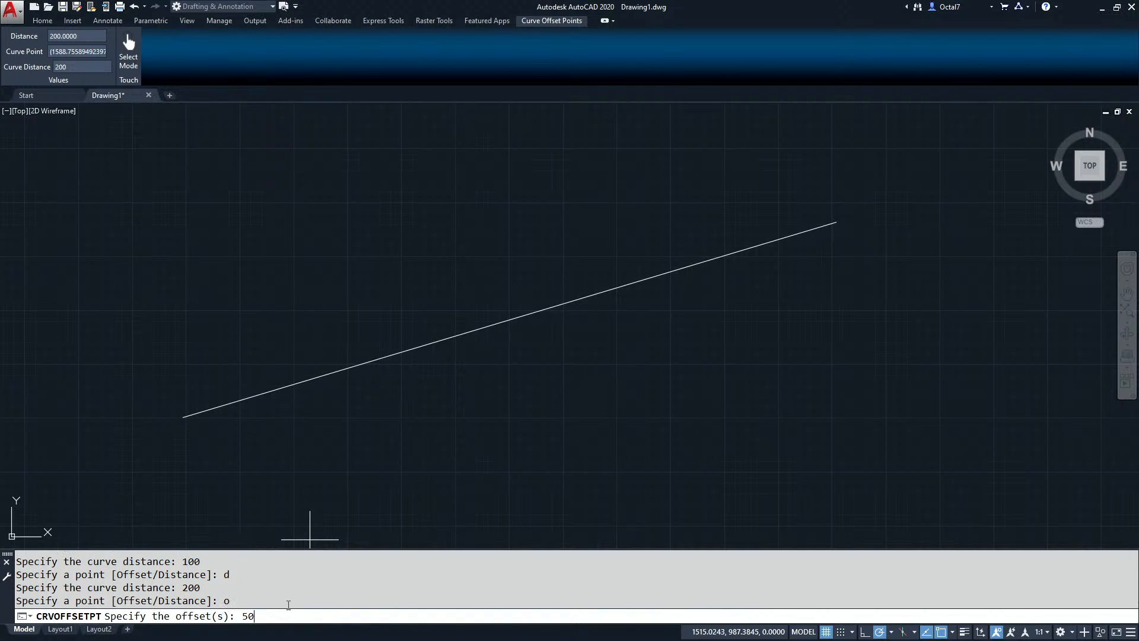
key("Return")
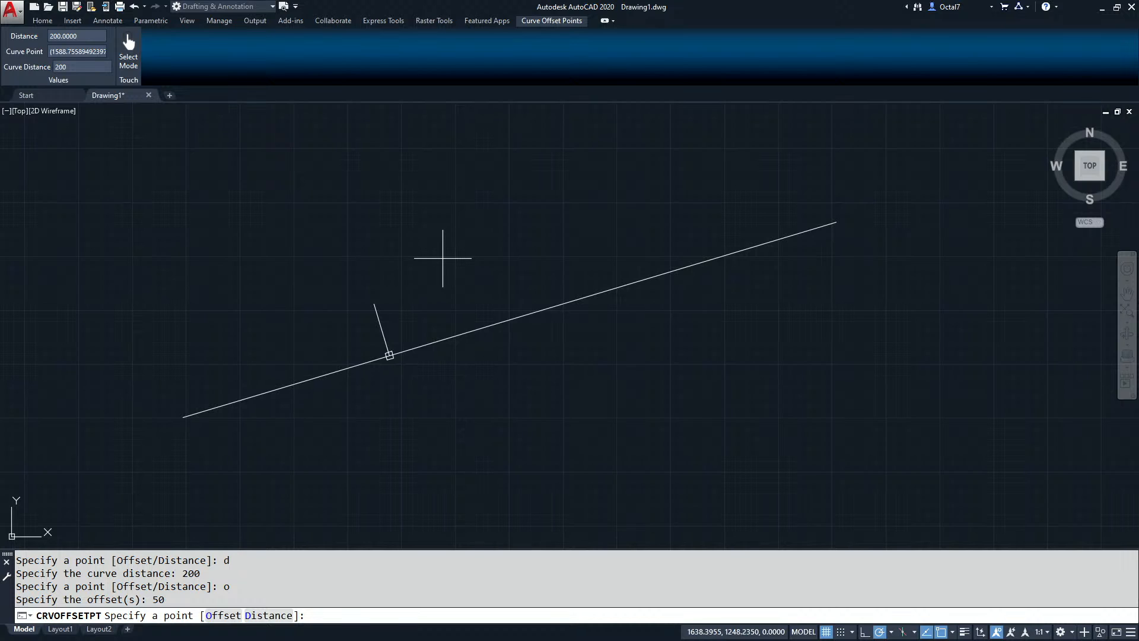
left_click(356, 243)
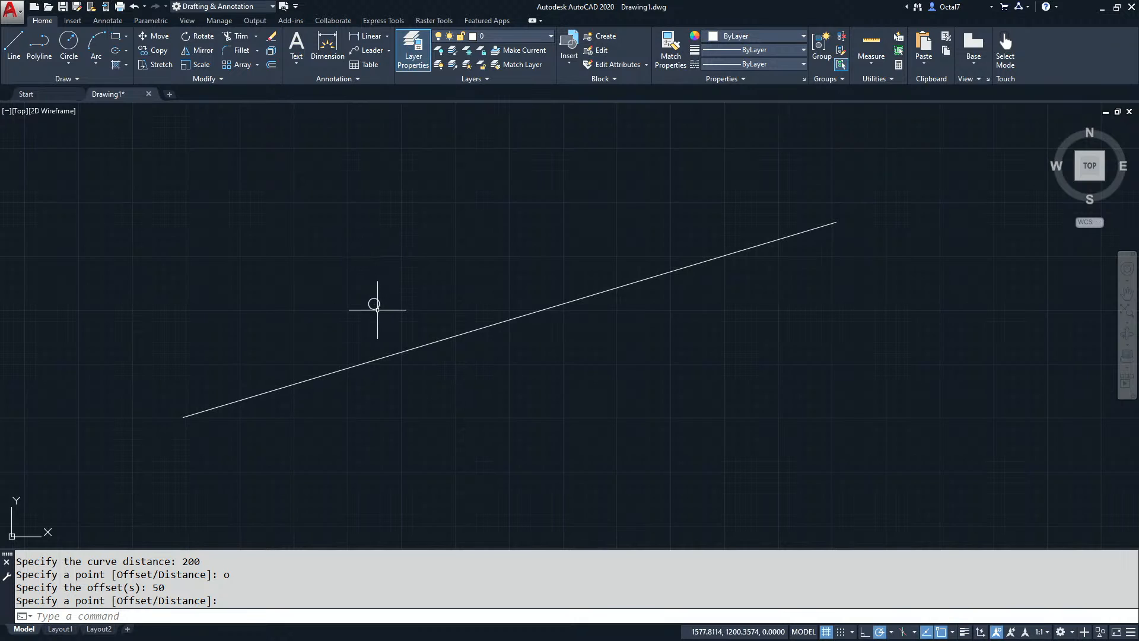
Step: Place a second CRVOFFSETPT point above the slanted line at a curve distance of 300, picking its offset freely
key("Return")
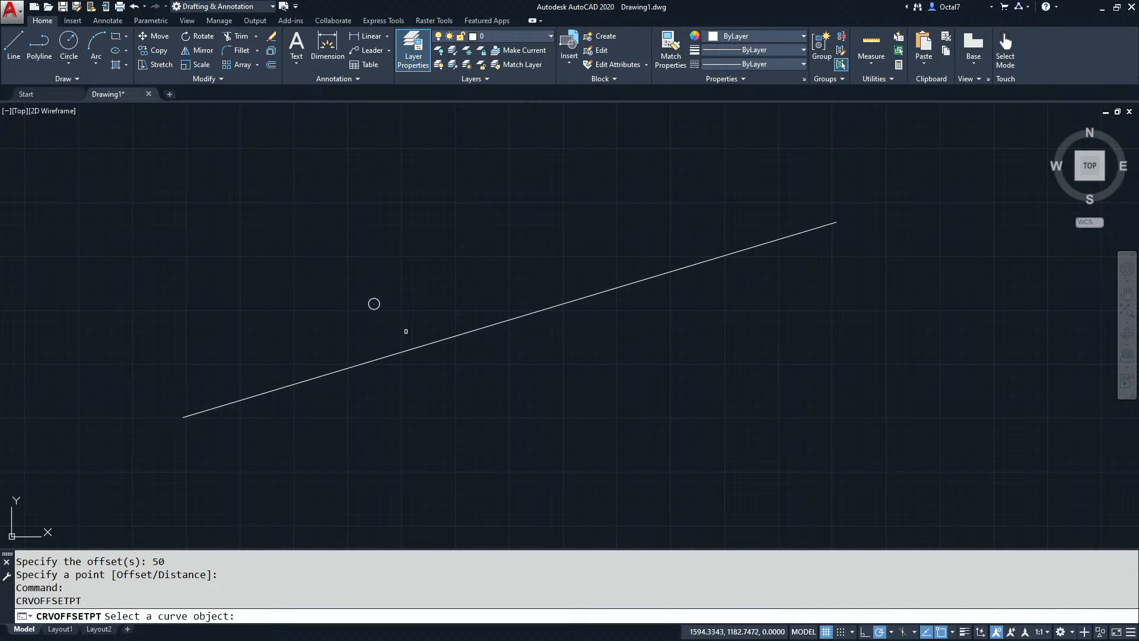
left_click(433, 339)
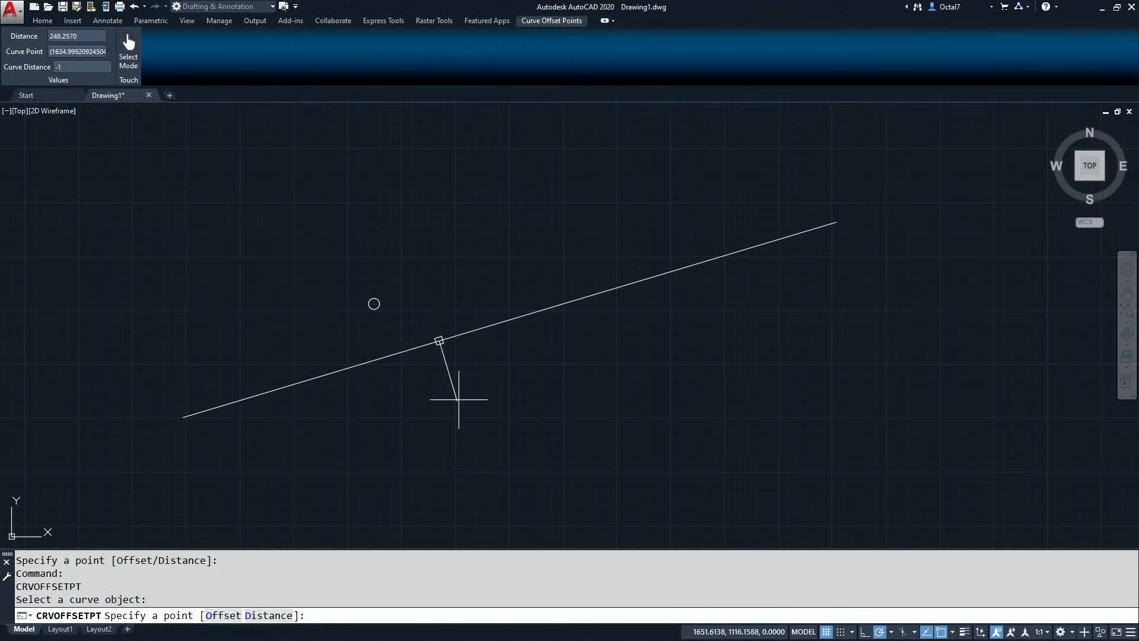
left_click_drag(74, 37, 33, 42)
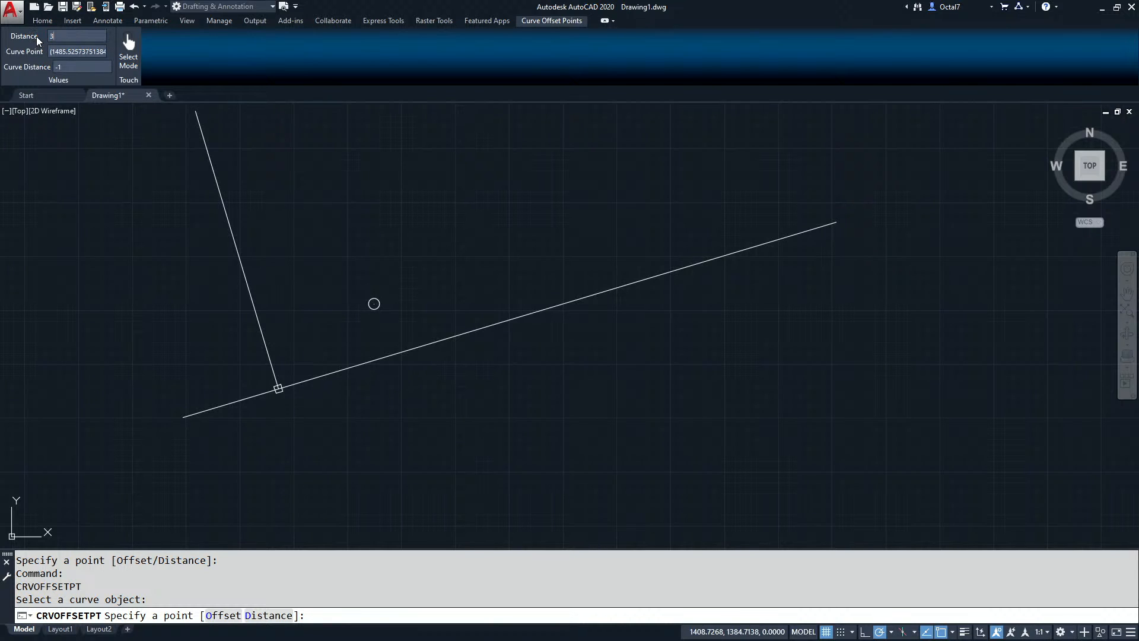
key("Tab")
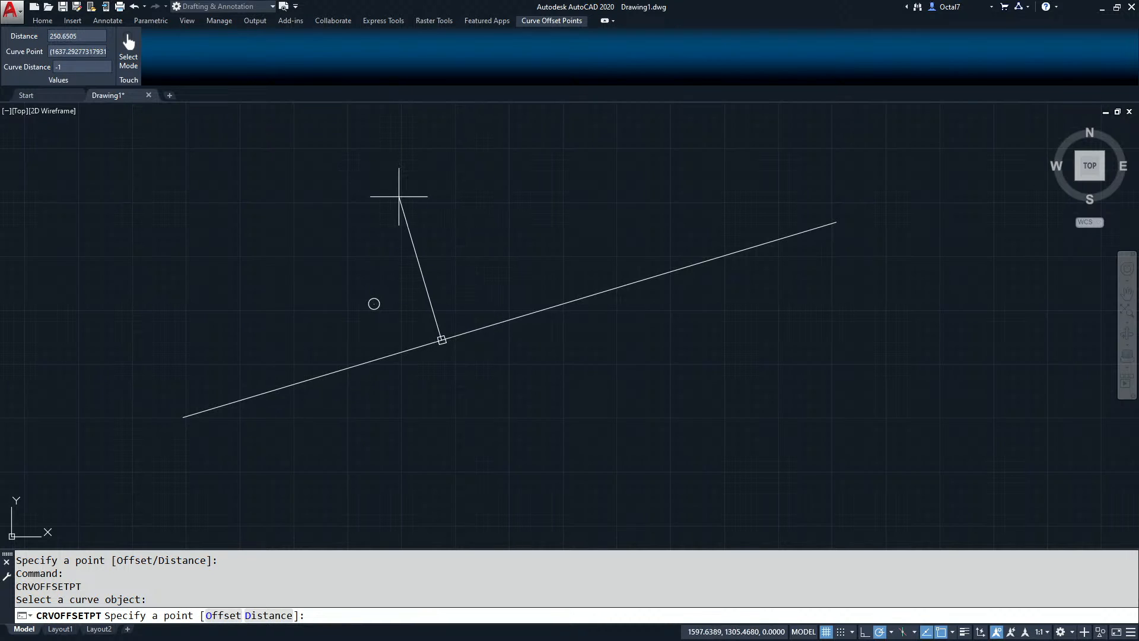
key("Return")
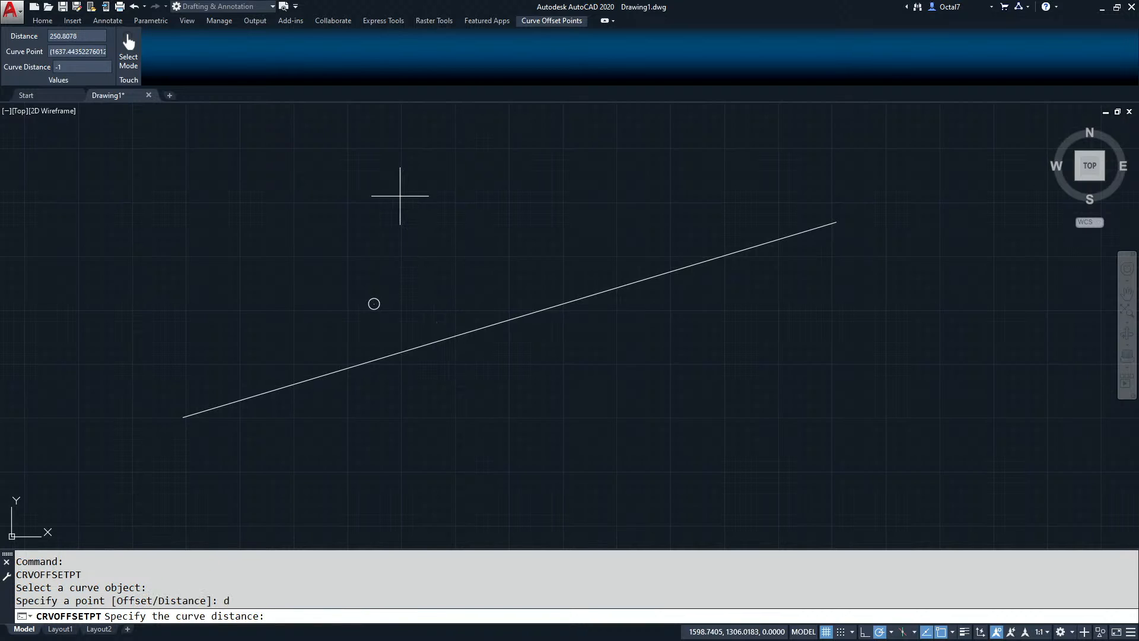
key("Return")
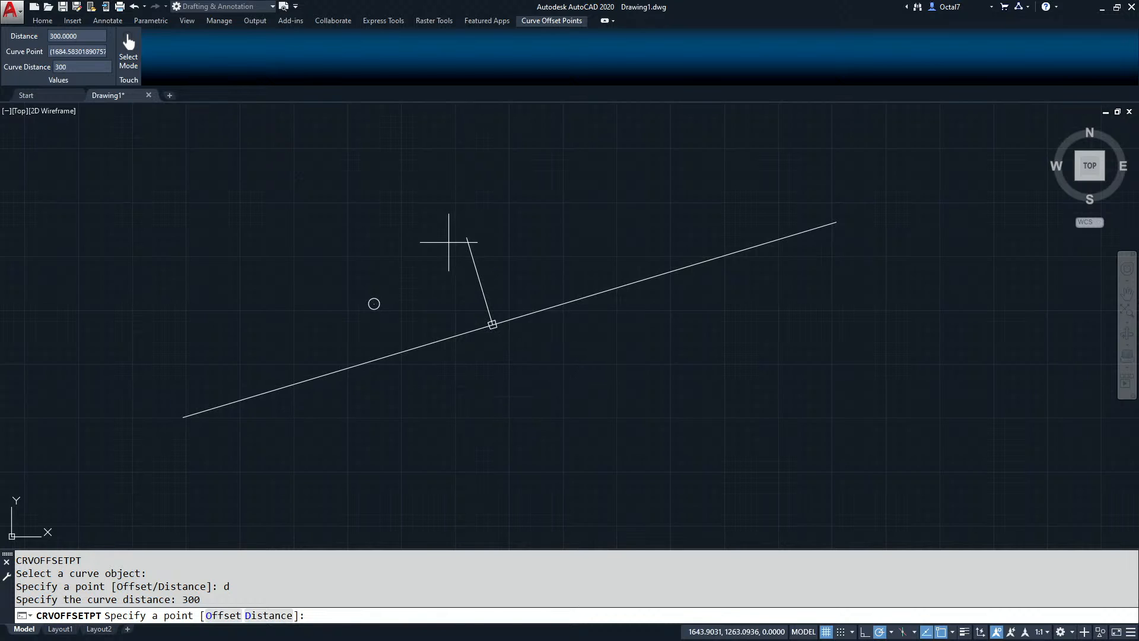
left_click(441, 222)
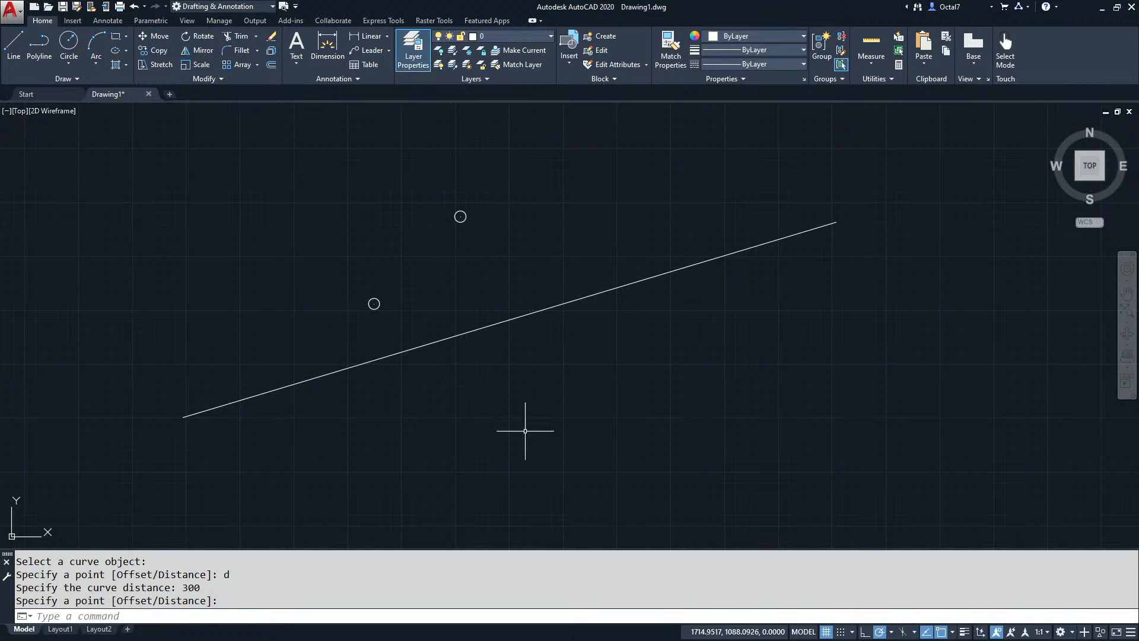
Step: Place a third CRVOFFSETPT point with an offset of 50, aligned to the uppermost point using a Node snap
key("Return")
left_click(530, 308)
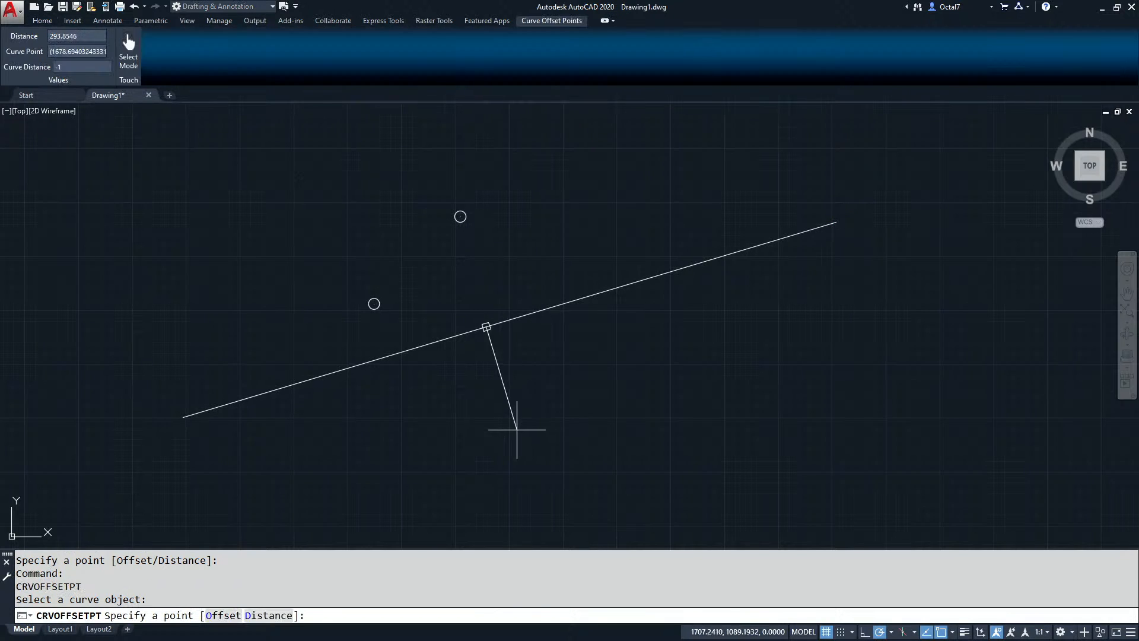
type("o")
key("Return")
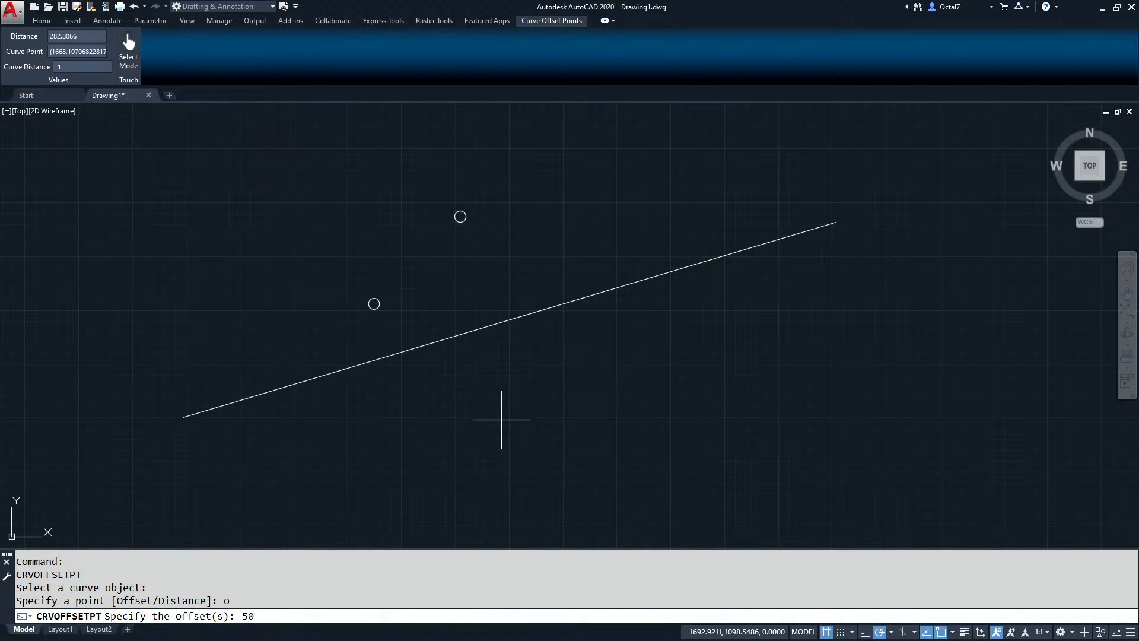
type("50")
key("Return")
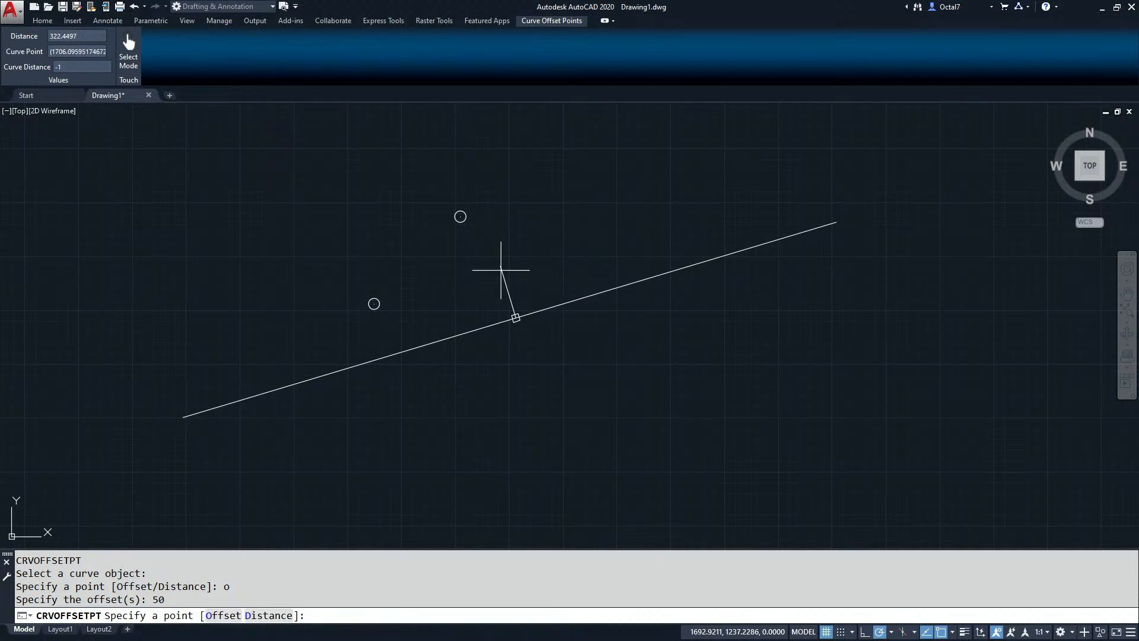
right_click(460, 216, "shift")
key("d")
left_click(454, 214)
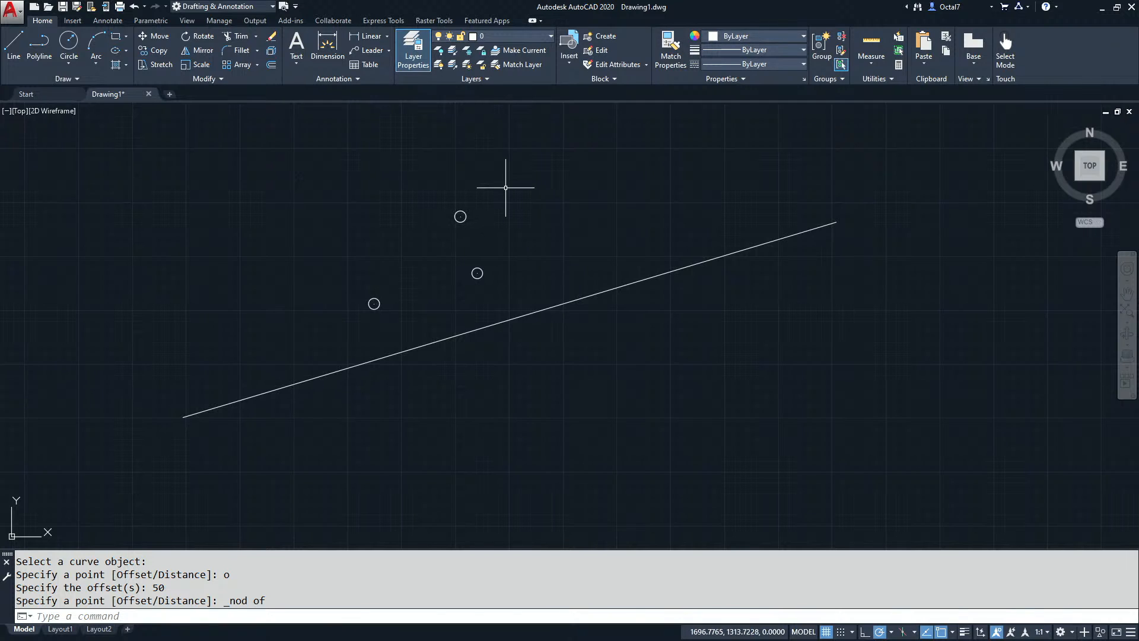
Step: Erase the slanted line together with its three offset points
left_click(595, 358)
left_click(371, 173)
key("Delete")
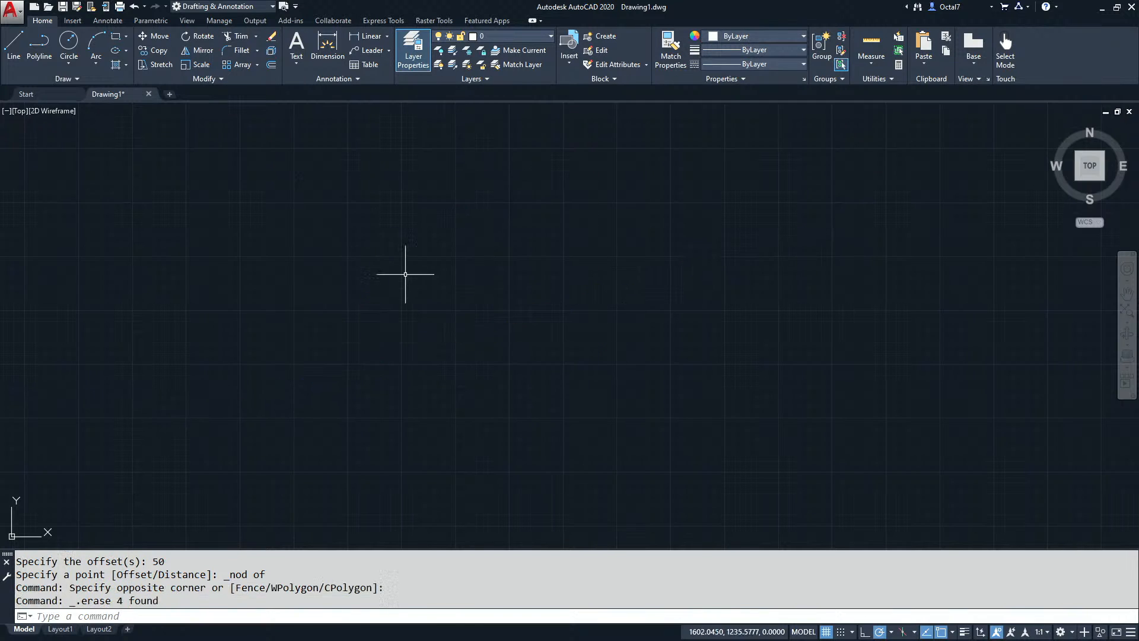
Step: Draw an open three-segment zigzag polyline that rises, dips in the middle and rises again
type("pl")
key("Return")
left_click(173, 414)
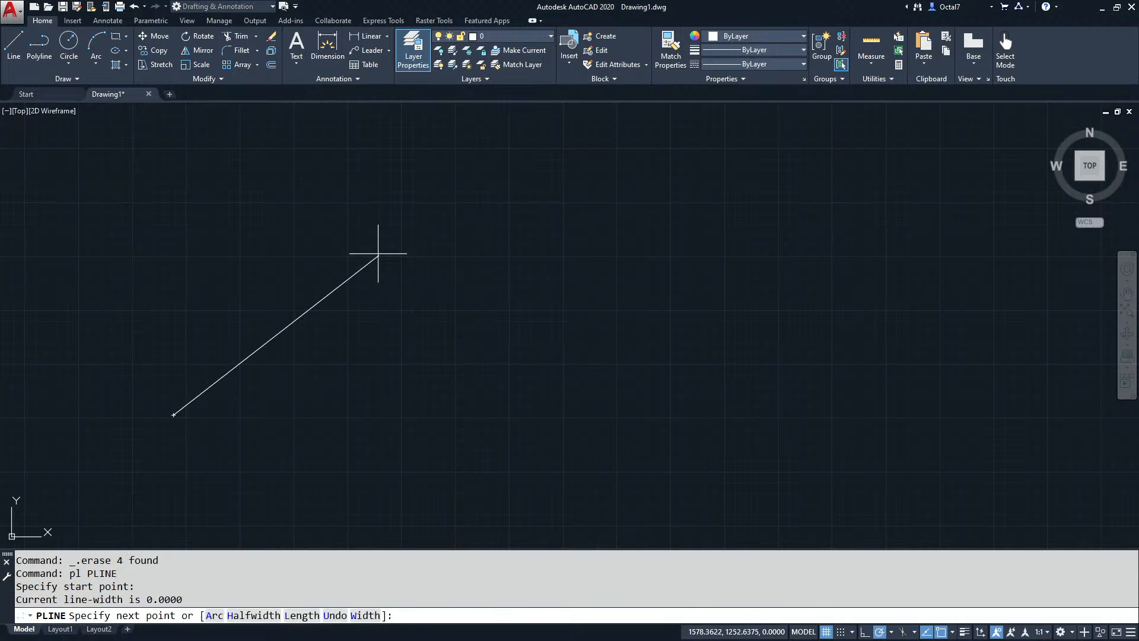
left_click(378, 254)
left_click(504, 305)
left_click(728, 254)
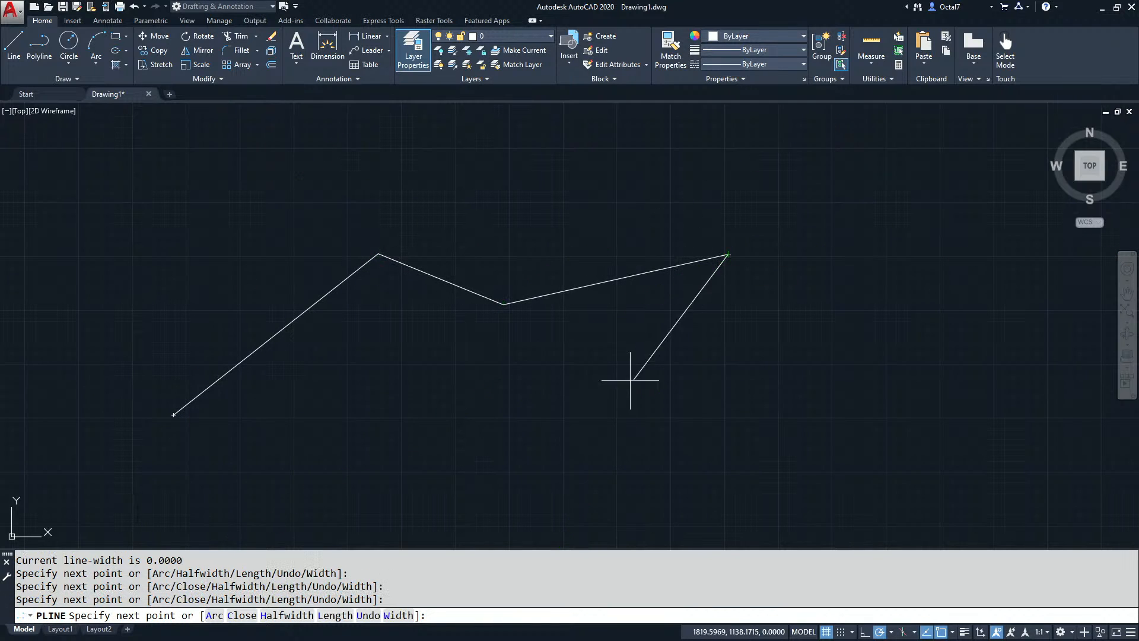
key("Return")
Step: Place a CRVOFFSETPT point just above the middle dip of the zigzag polyline, using an offset of 50
type("cu")
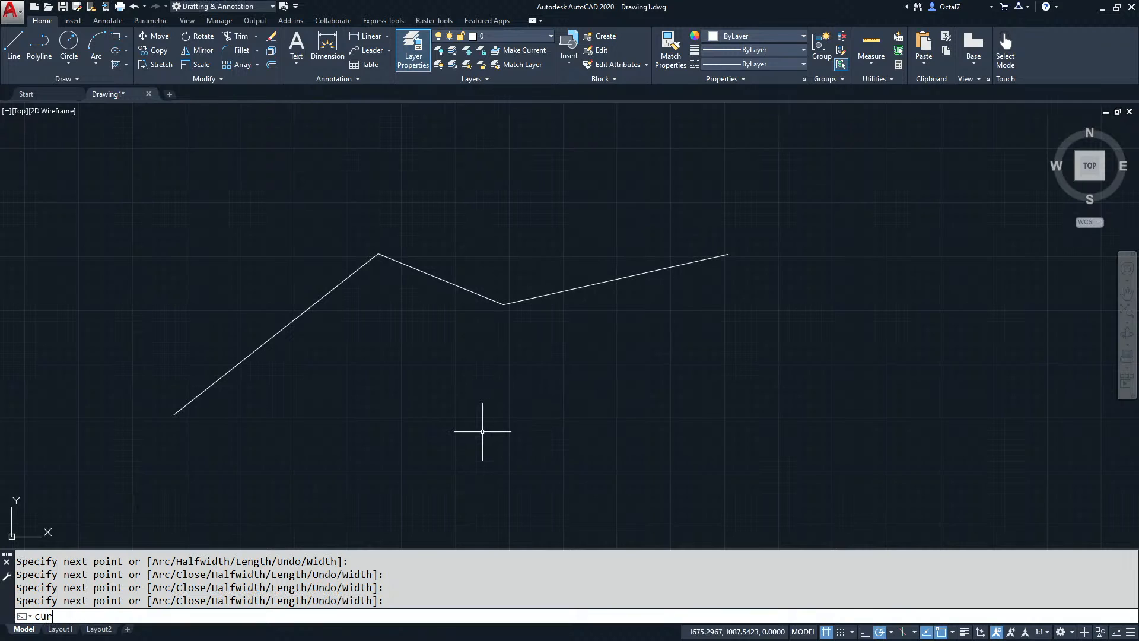
type("r")
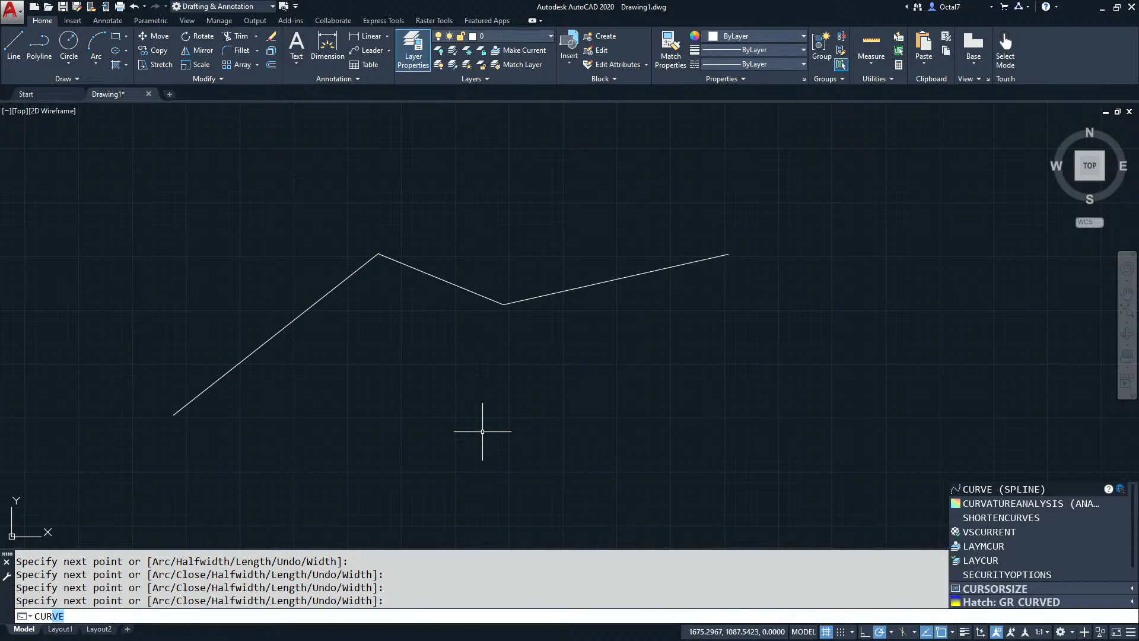
key("BackSpace")
type("rvoffsetpt")
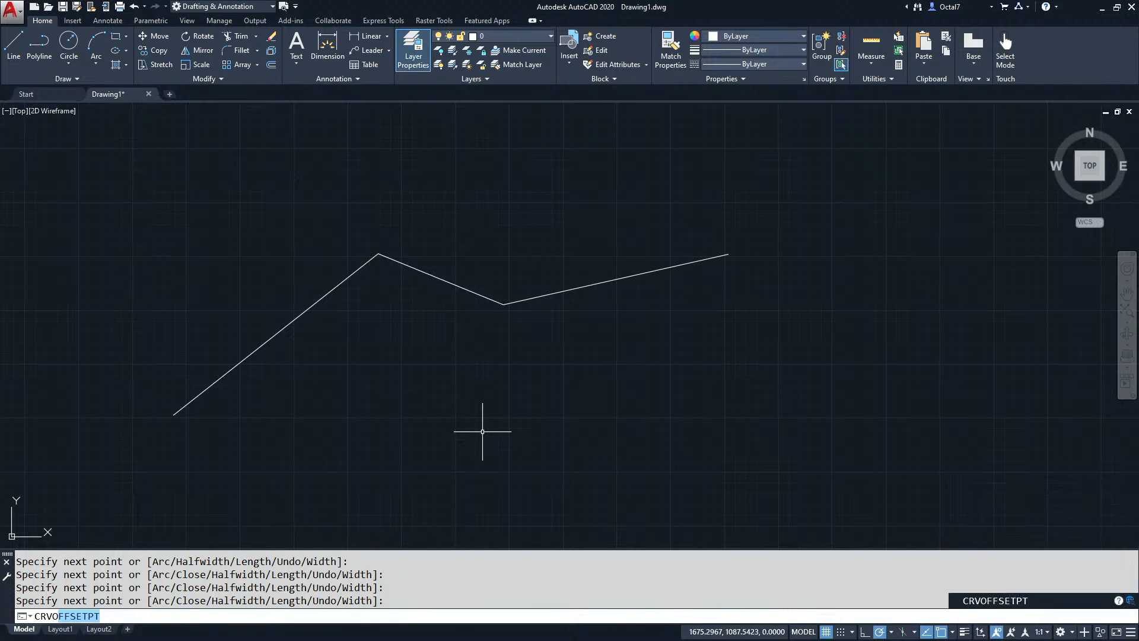
key("Return")
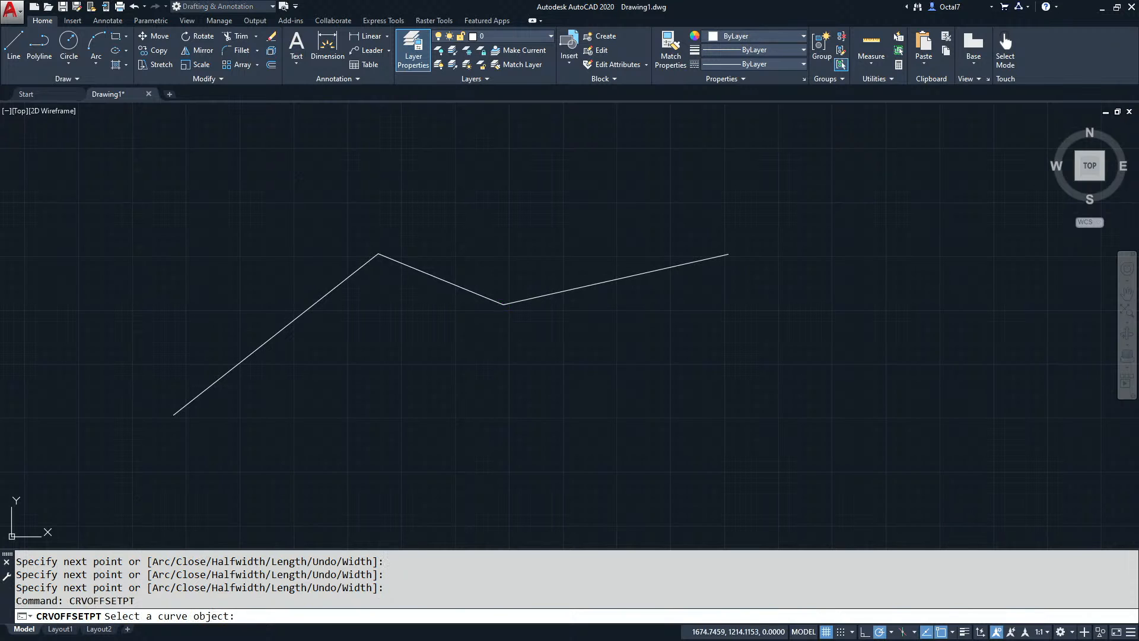
left_click(482, 295)
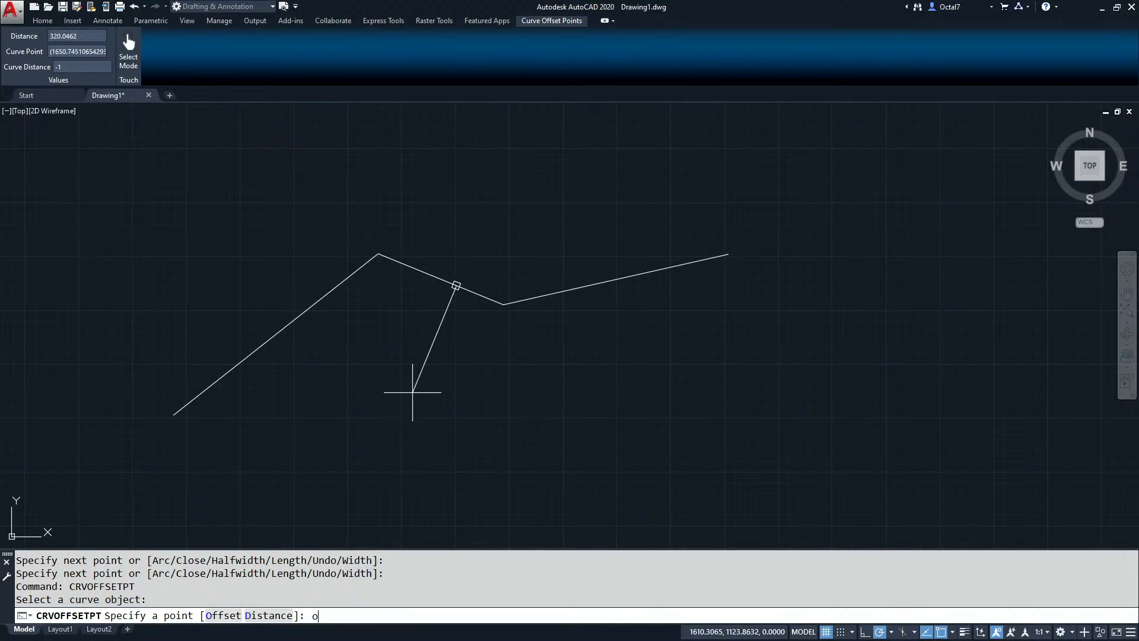
key("Return")
key("Return")
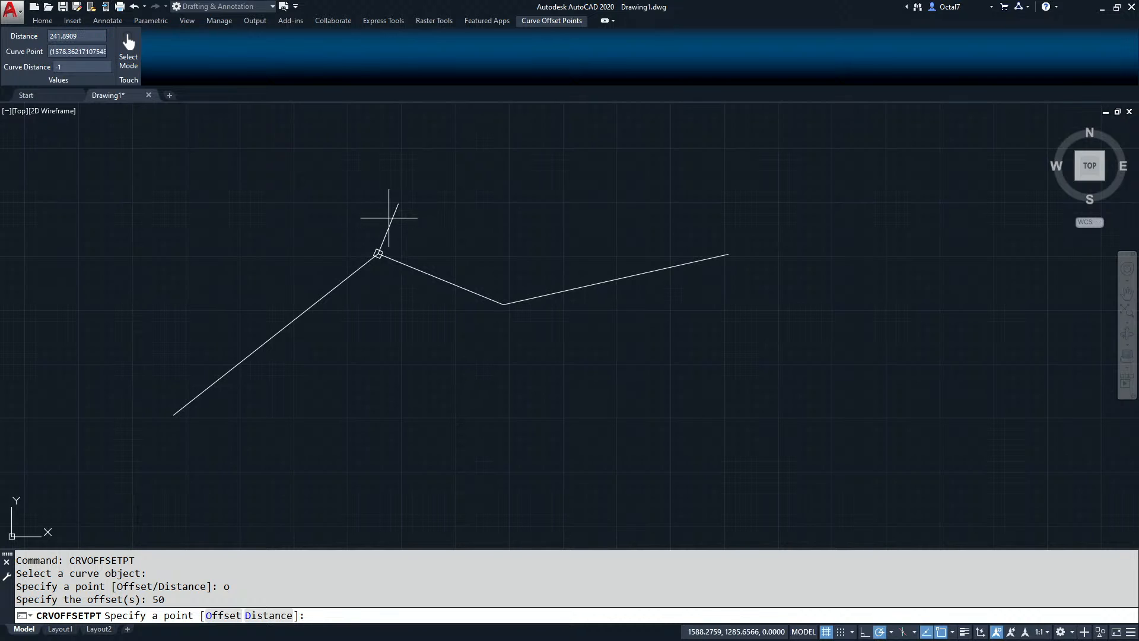
left_click(522, 276)
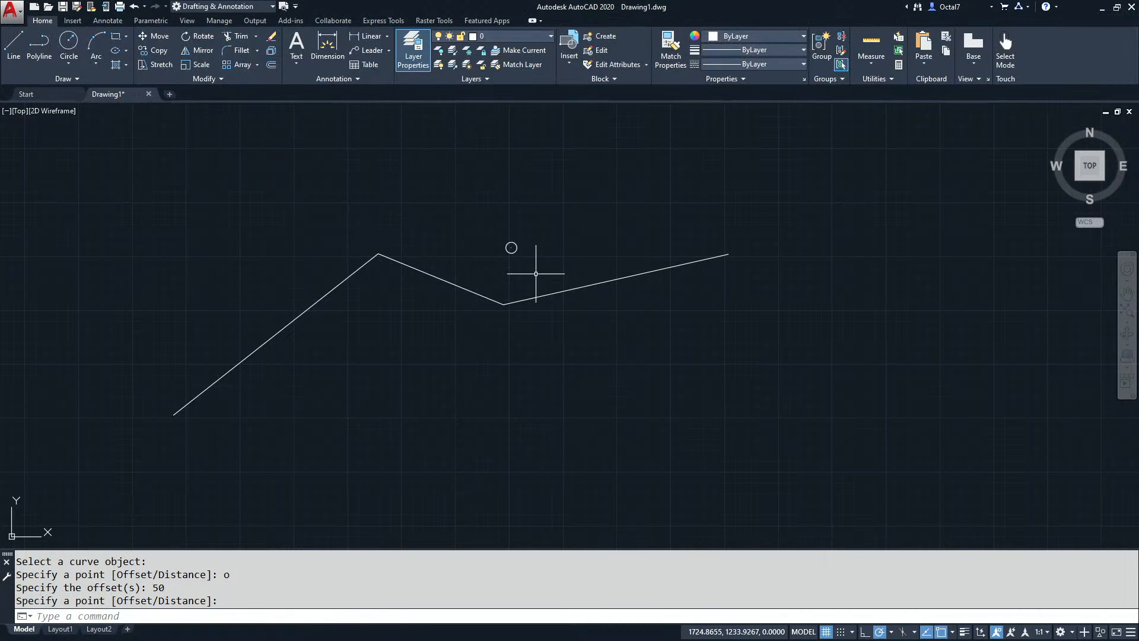
Step: Erase the offset point just placed above the polyline's middle dip
left_click(541, 264)
left_click(499, 232)
key("Delete")
Step: Place a CRVOFFSETPT point below the polyline's middle segment with an offset of 50 at a curve distance of 300
key("Up")
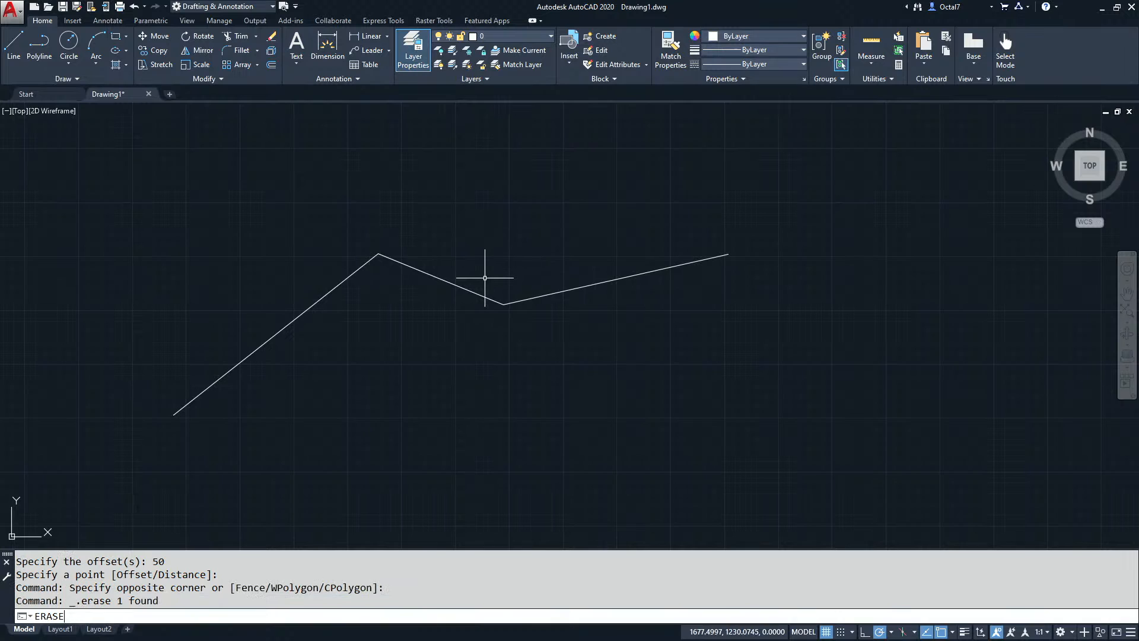
key("Return")
left_click(474, 295)
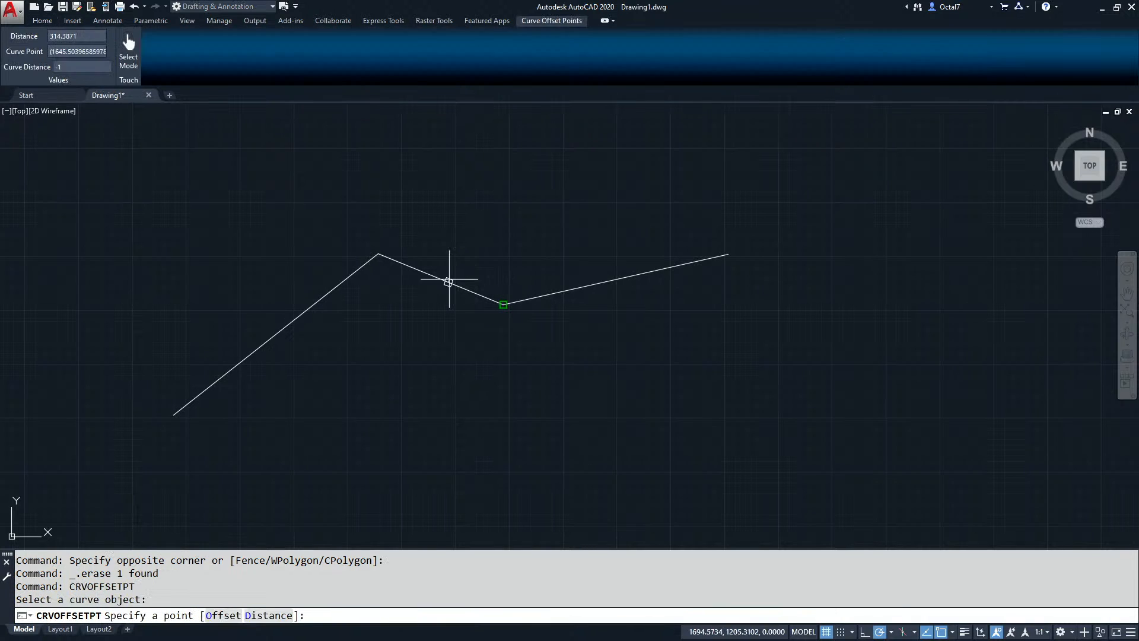
type("o")
key("Return")
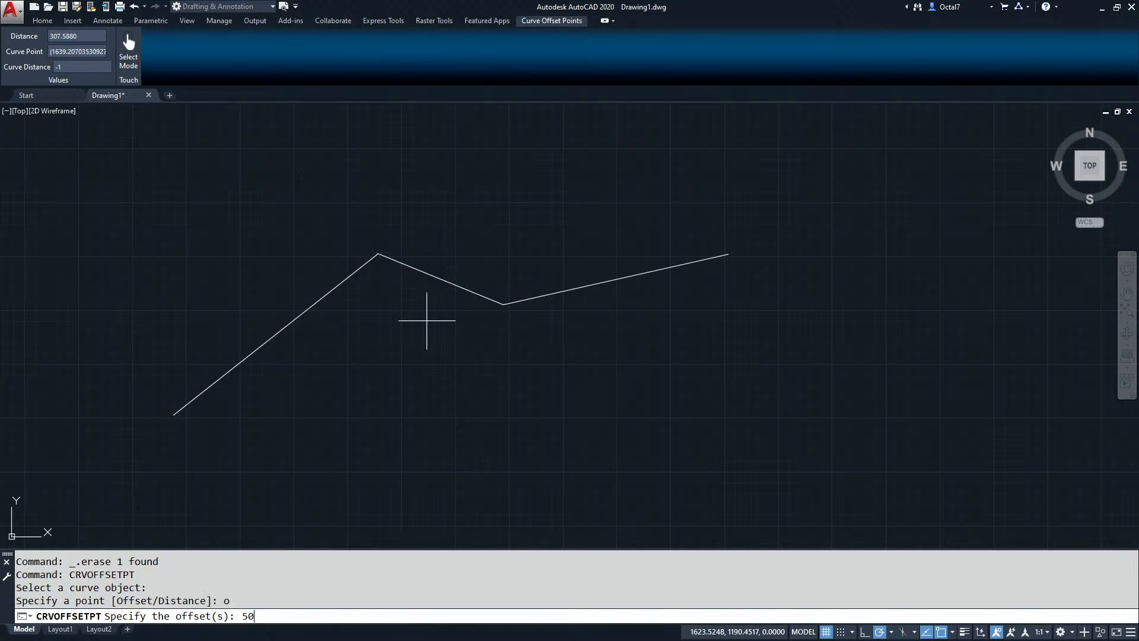
type("50")
key("Return")
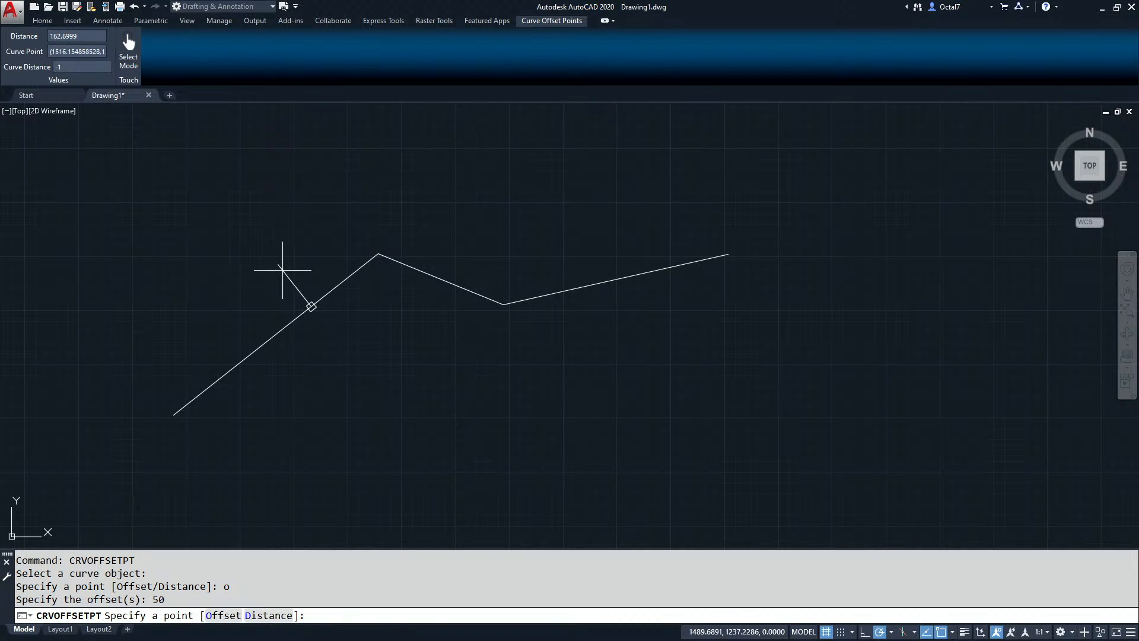
key("Return")
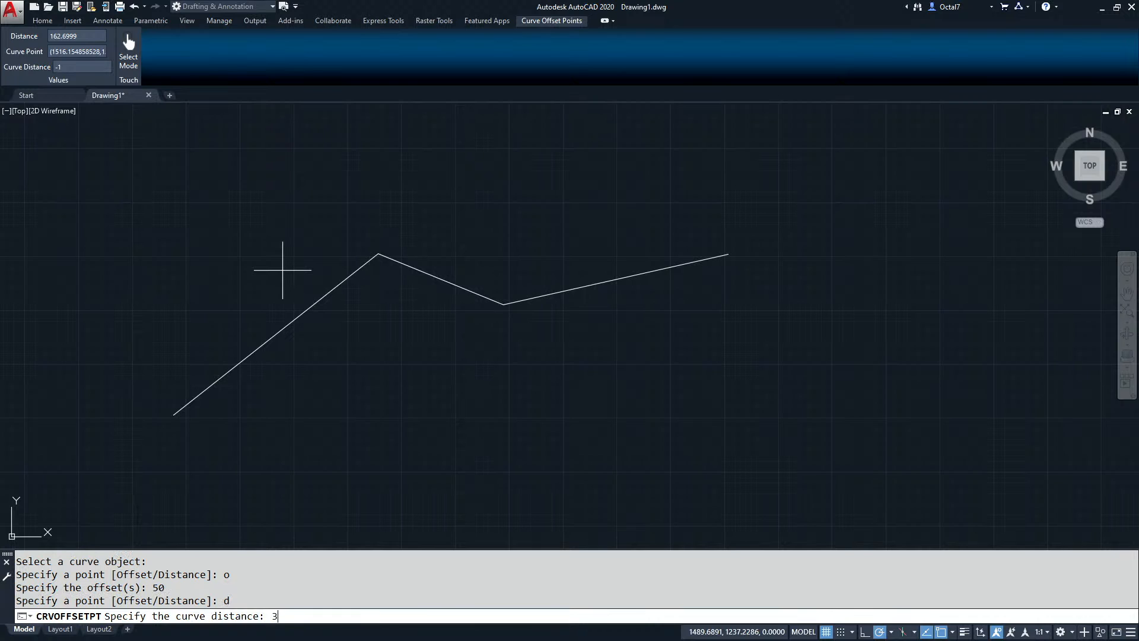
key("Return")
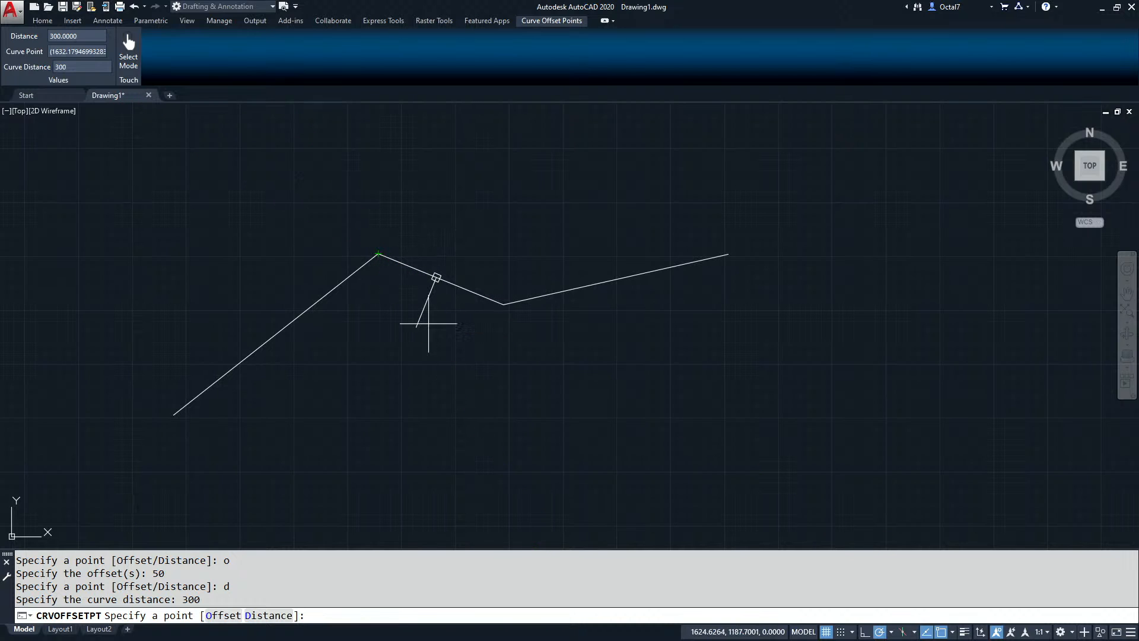
mouse_move(444, 236)
middle_mouse_down()
mouse_move(480, 239)
mouse_move(533, 275)
middle_mouse_up()
scroll(472, 243, "up", 2)
scroll(483, 241, "down", 2)
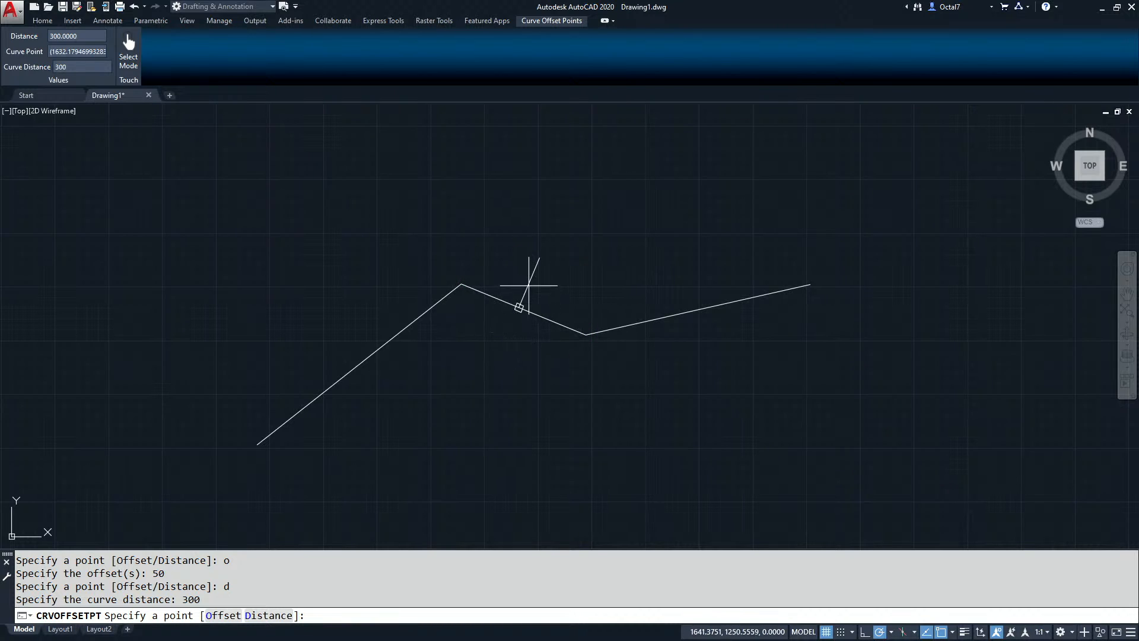
left_click(516, 361)
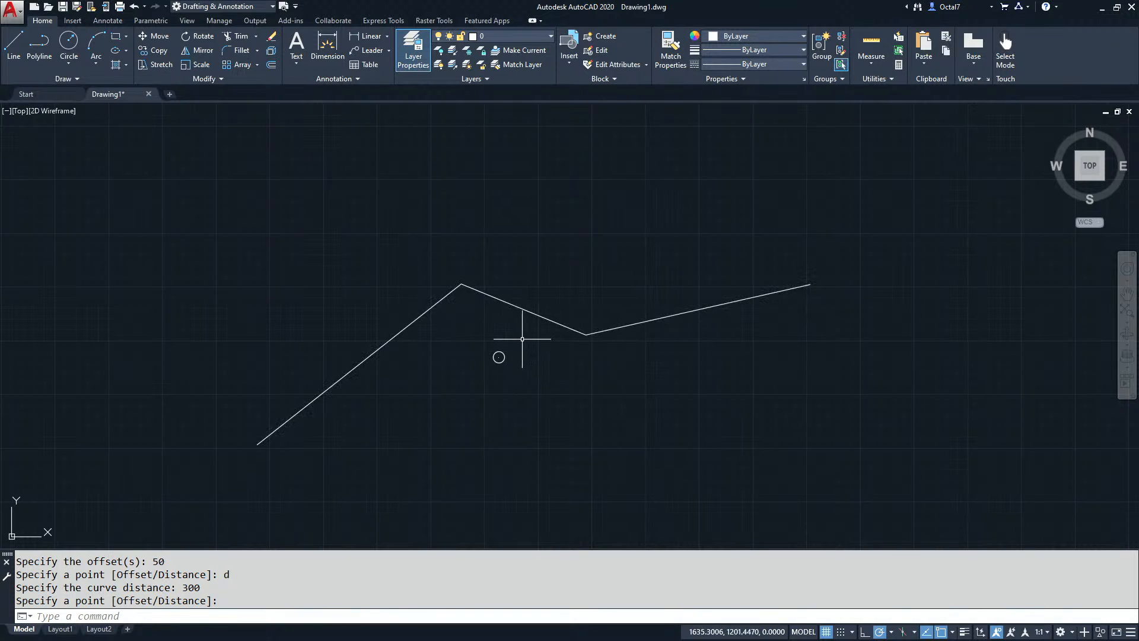
Step: Place a pair of CRVOFFSETPT points on both sides of the polyline's last segment with offsets 50,-50 at a curve distance of 400
key("Return")
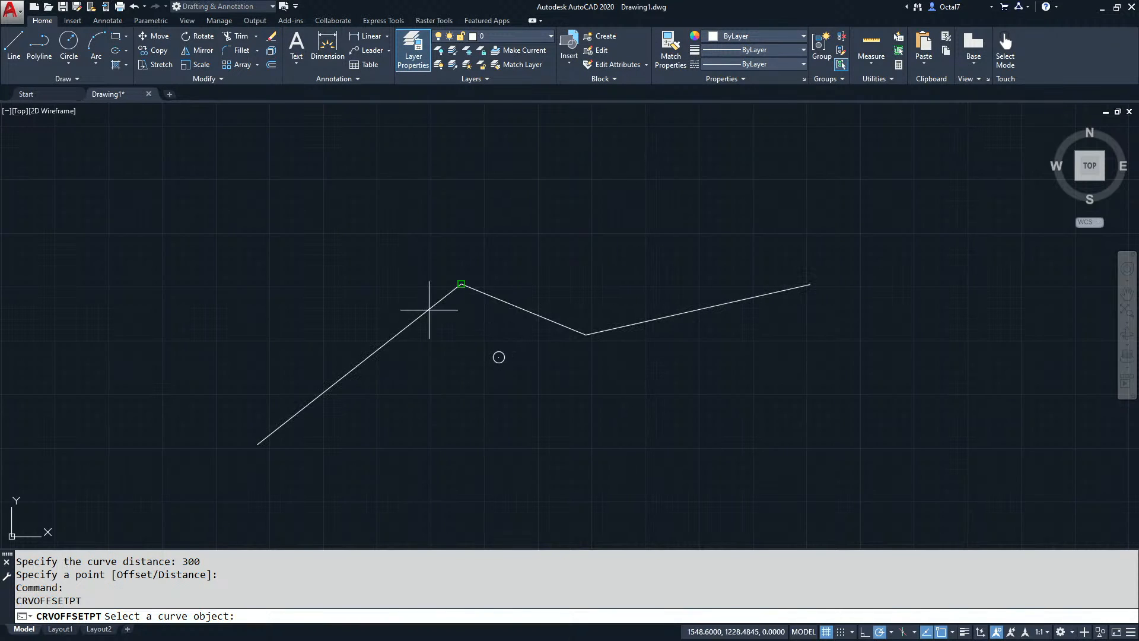
left_click(433, 308)
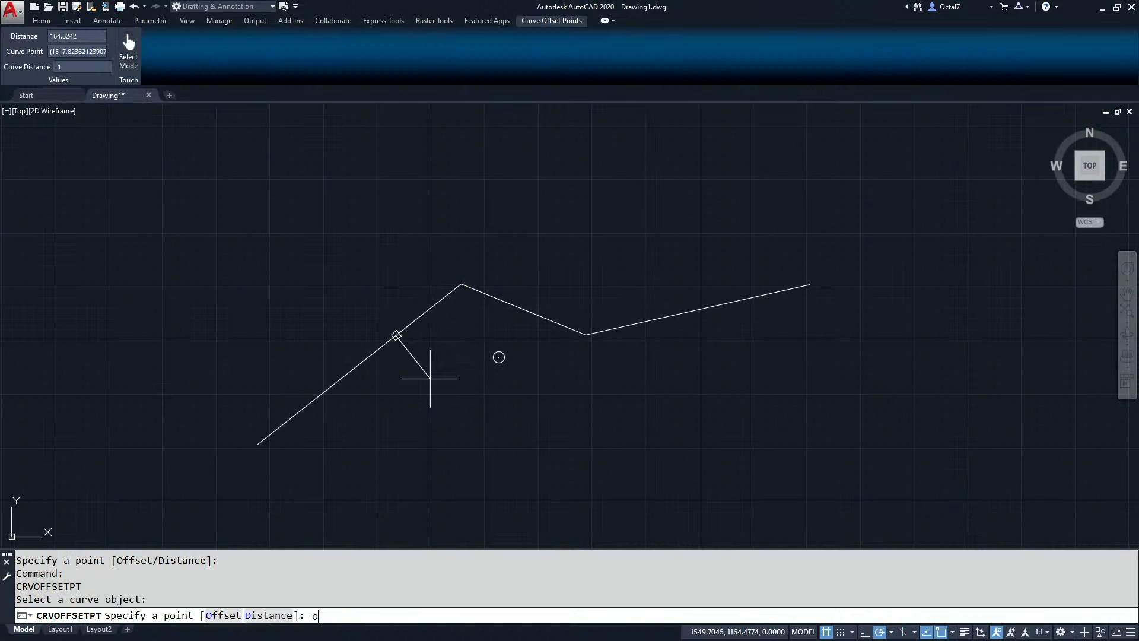
type("o")
key("Return")
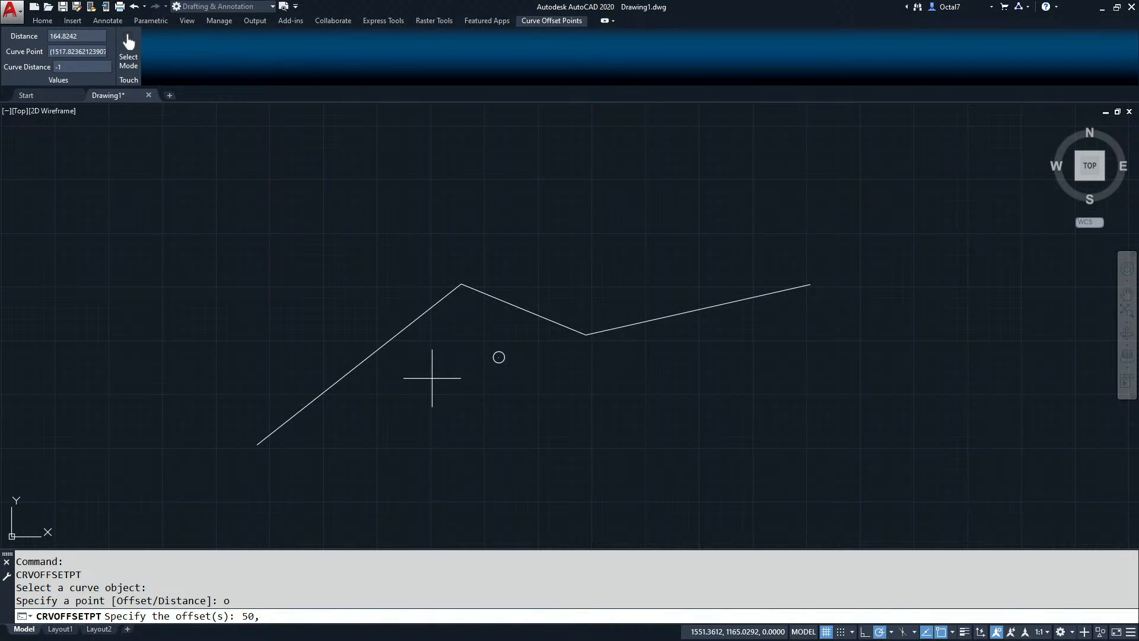
type("50,-50")
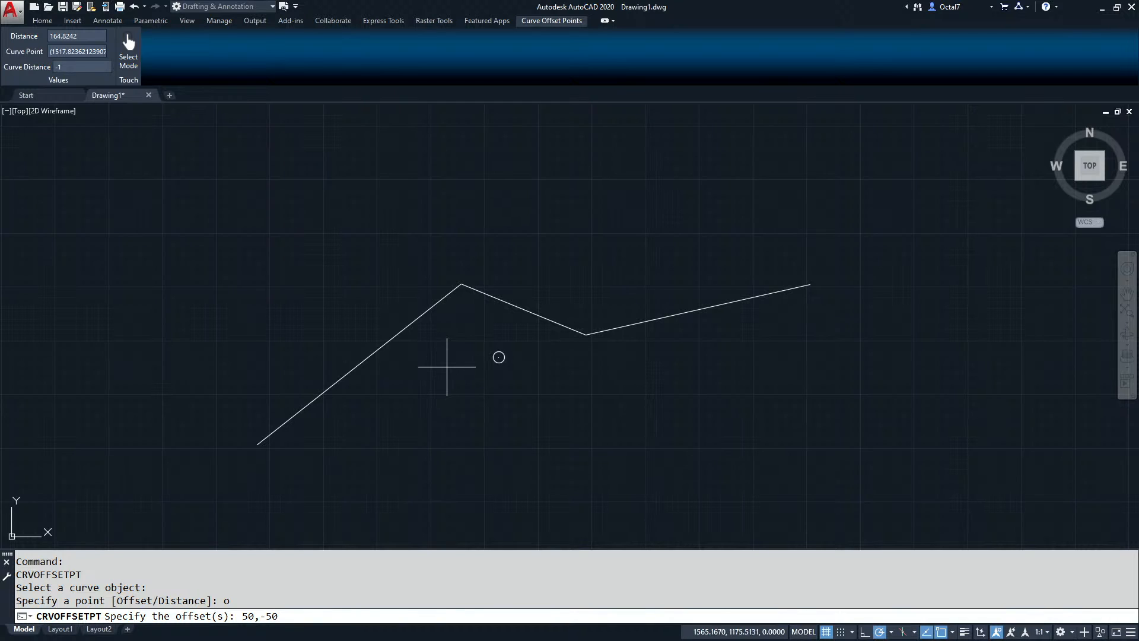
key("Return")
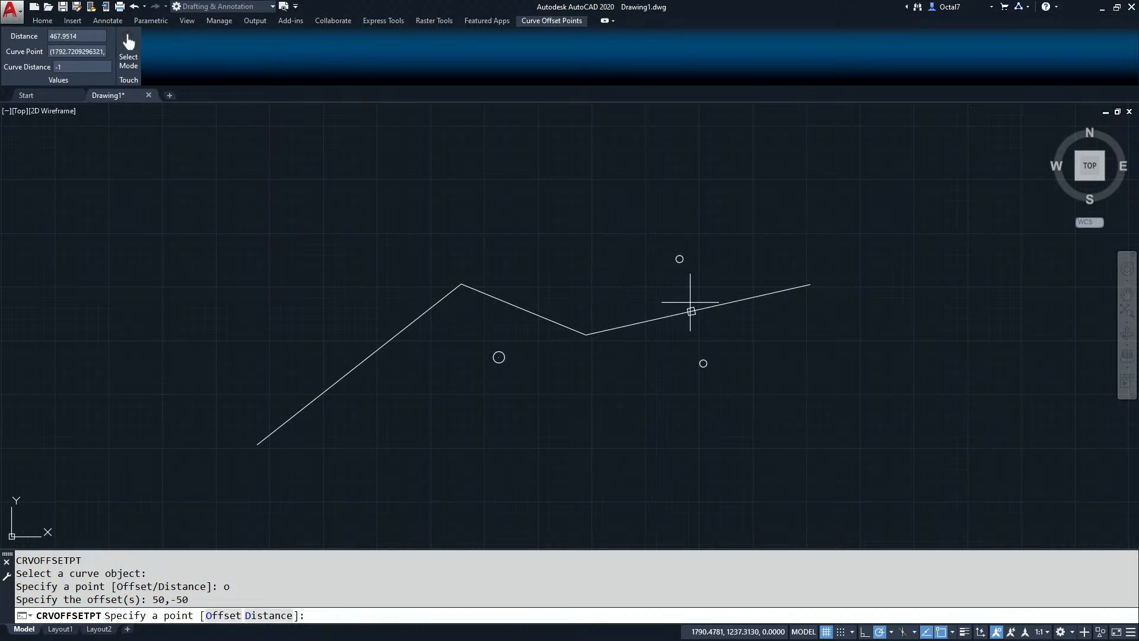
type("d")
key("Return")
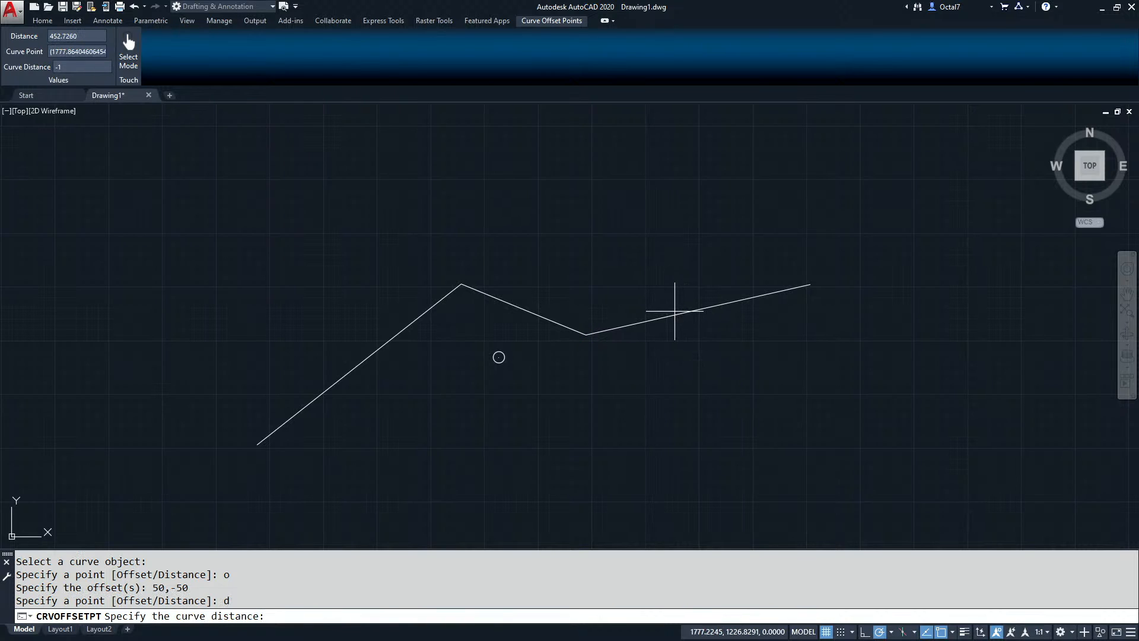
type("400")
key("Return")
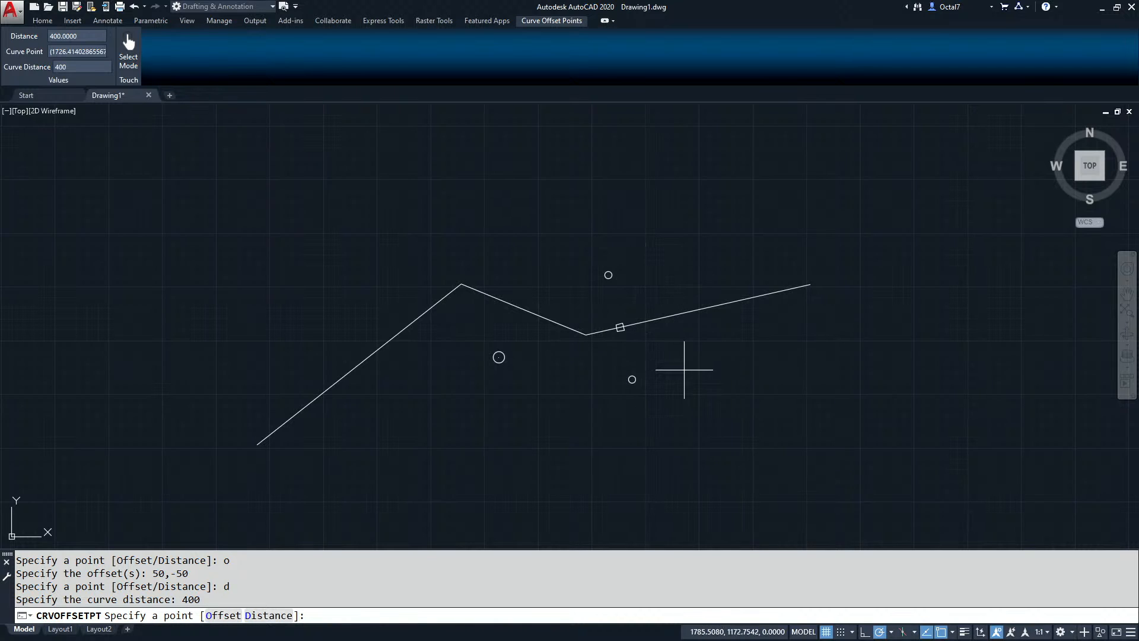
key("Return")
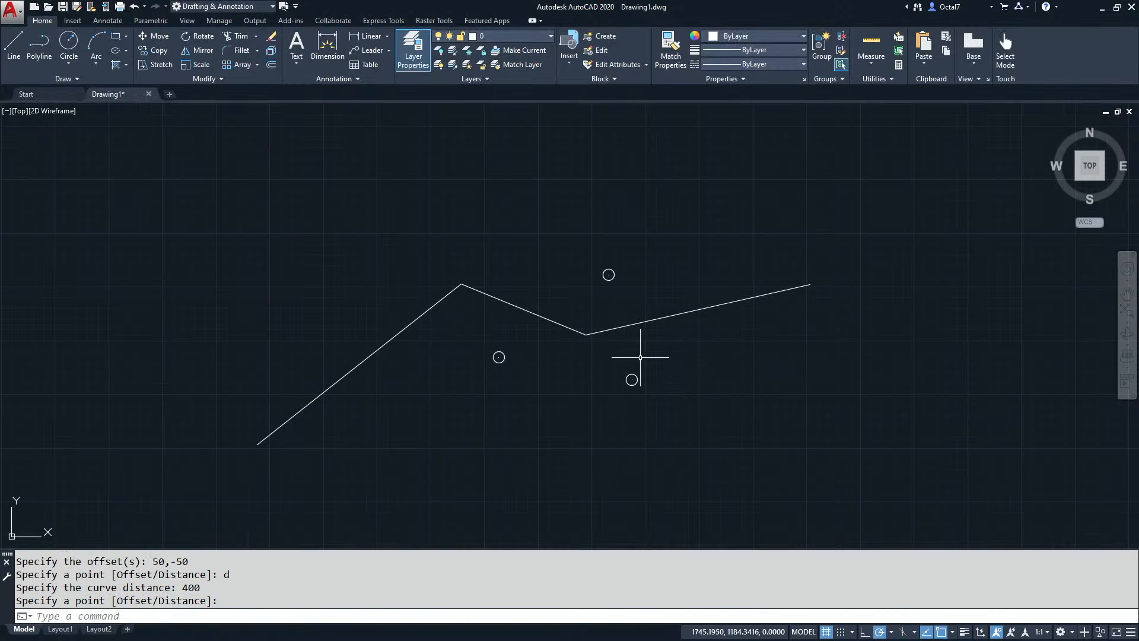
Step: Erase all three offset points around the zigzag polyline, keeping the polyline itself
middle_click_drag(599, 342, 553, 341)
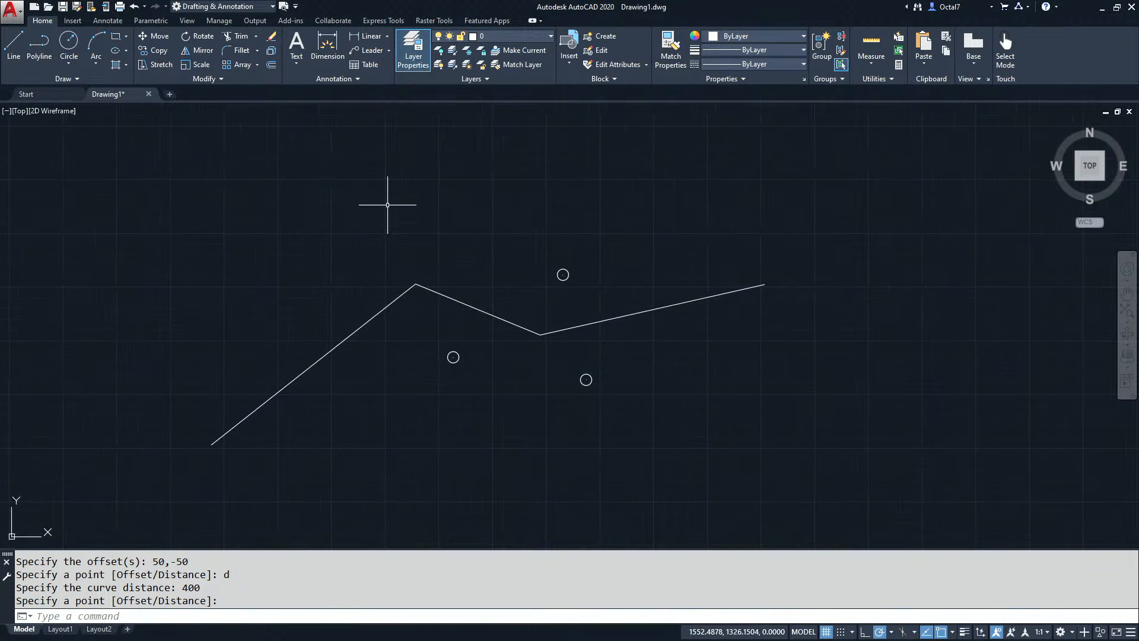
left_click(387, 205)
left_click(598, 386)
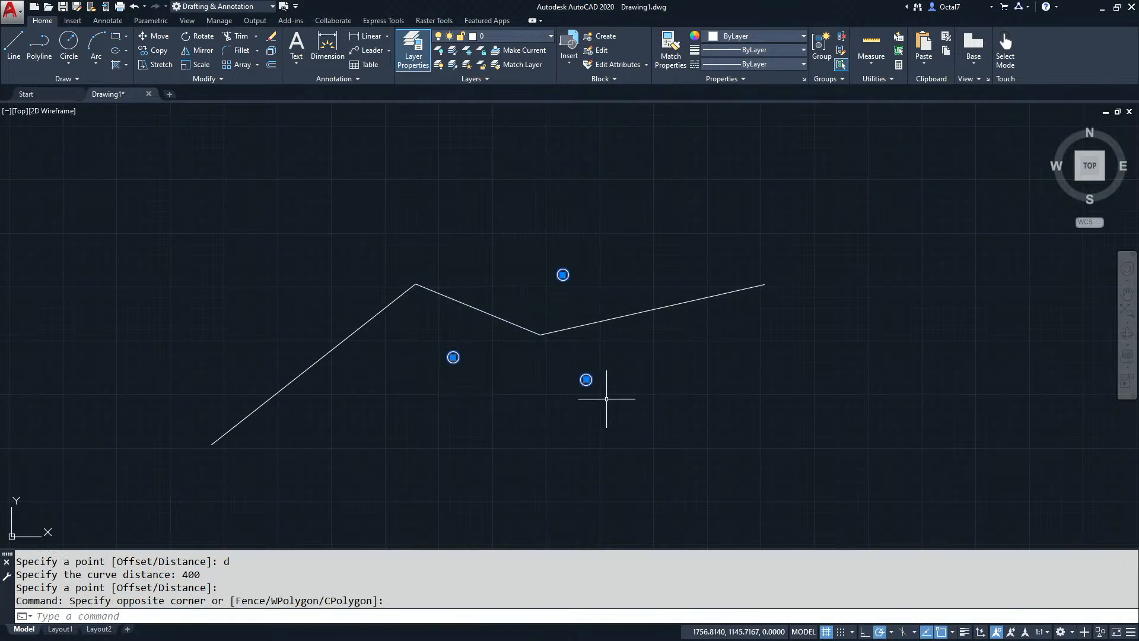
key("Delete")
middle_click(611, 389)
middle_click(610, 389)
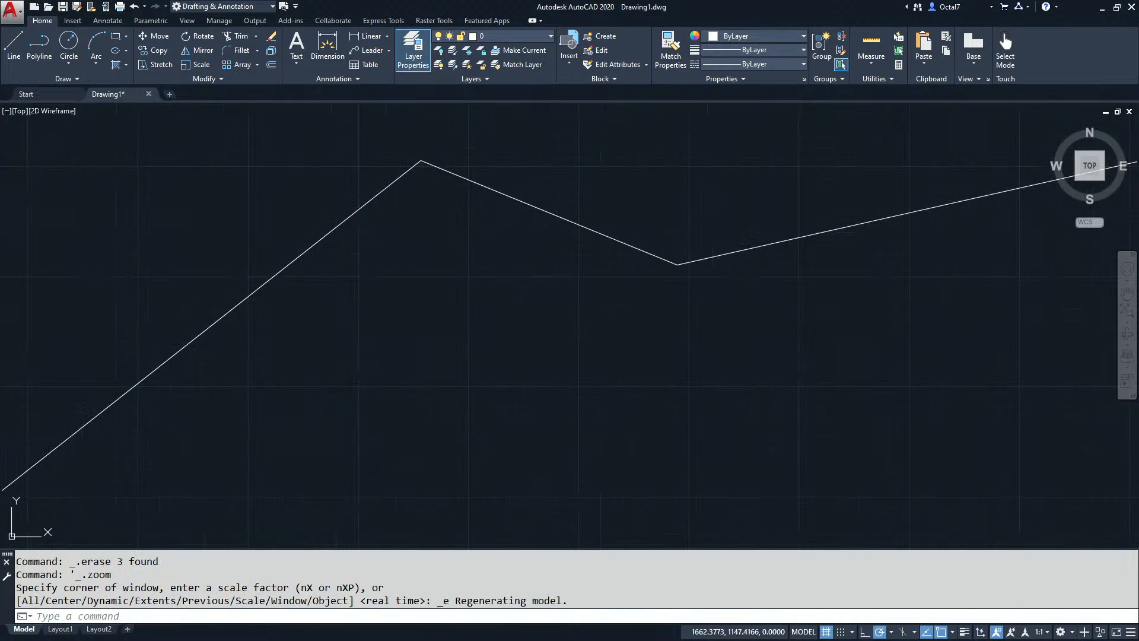
key("Return")
key("Return")
left_click_drag(590, 374, 568, 496)
key("Escape")
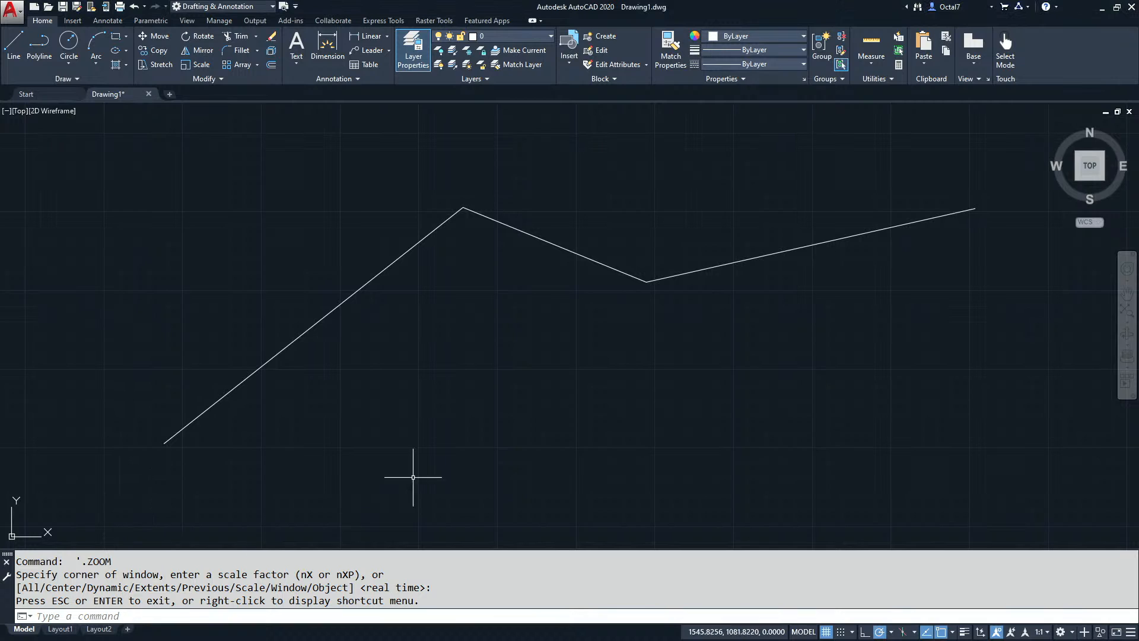
type("ZOOM")
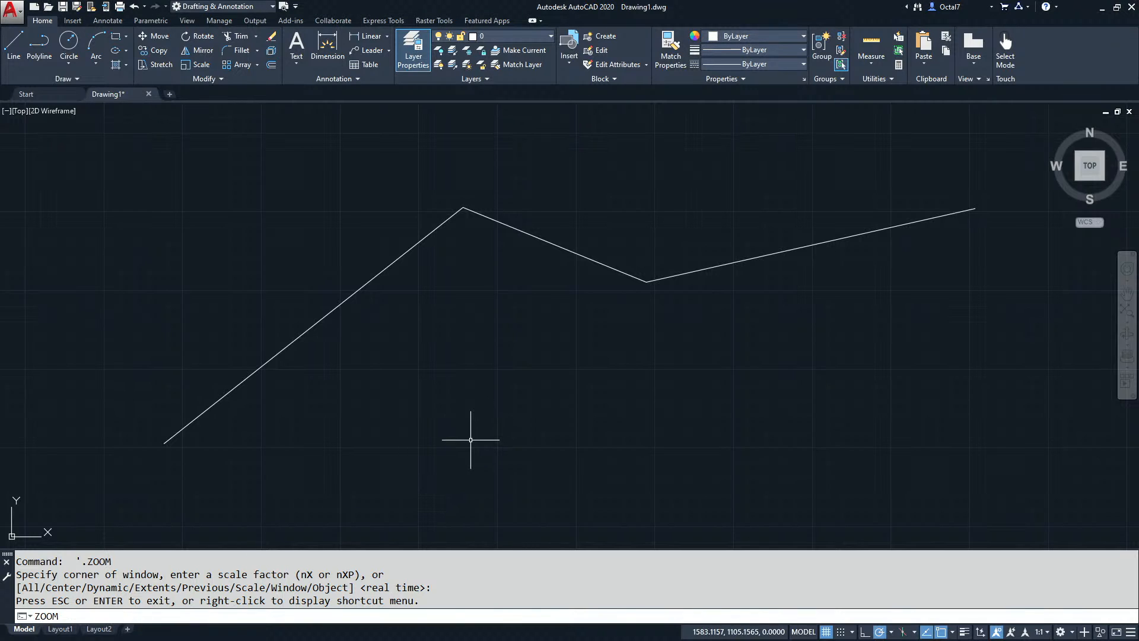
key("Escape")
Step: Run CRVOFFSETPT on the zigzag polyline with offsets 50,100,150 and preview the three points on both sides of the curve
type("c")
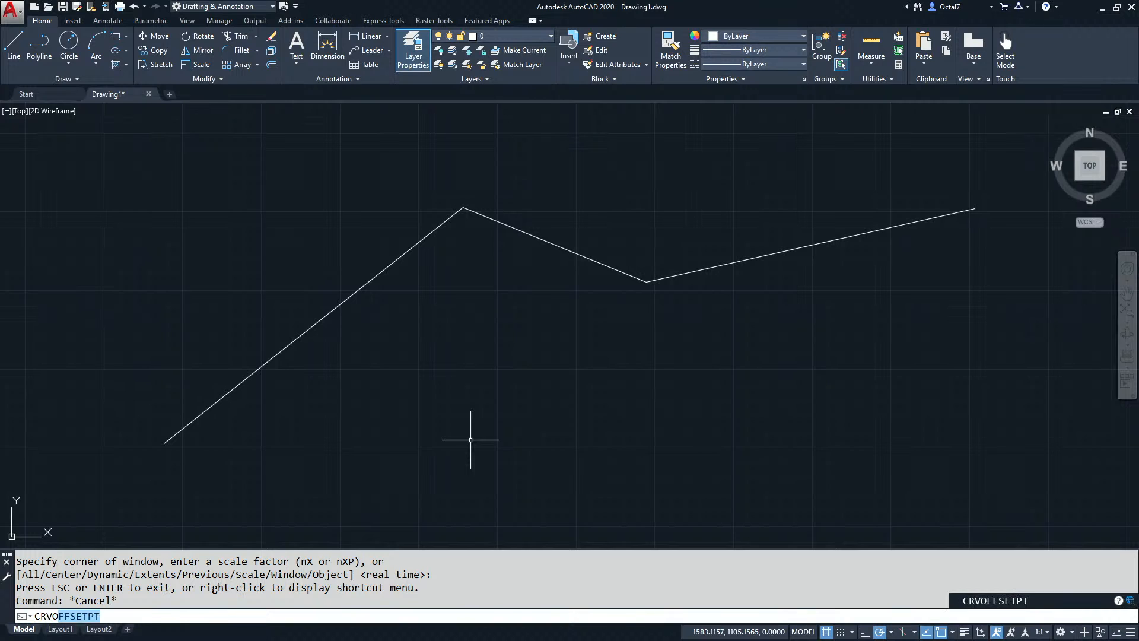
key("Return")
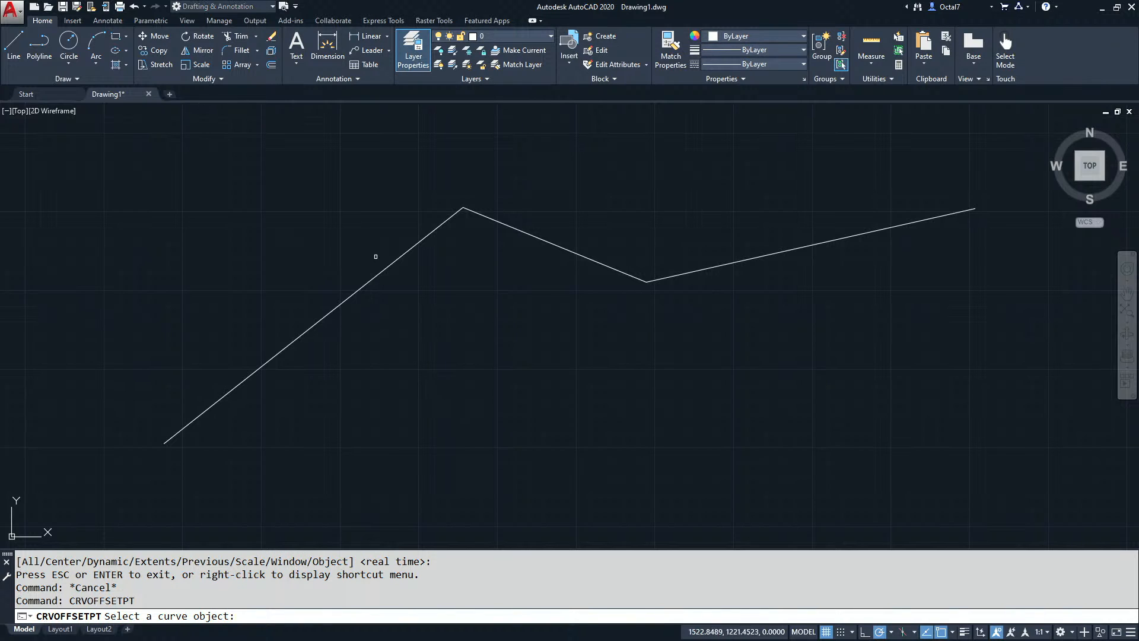
left_click(389, 265)
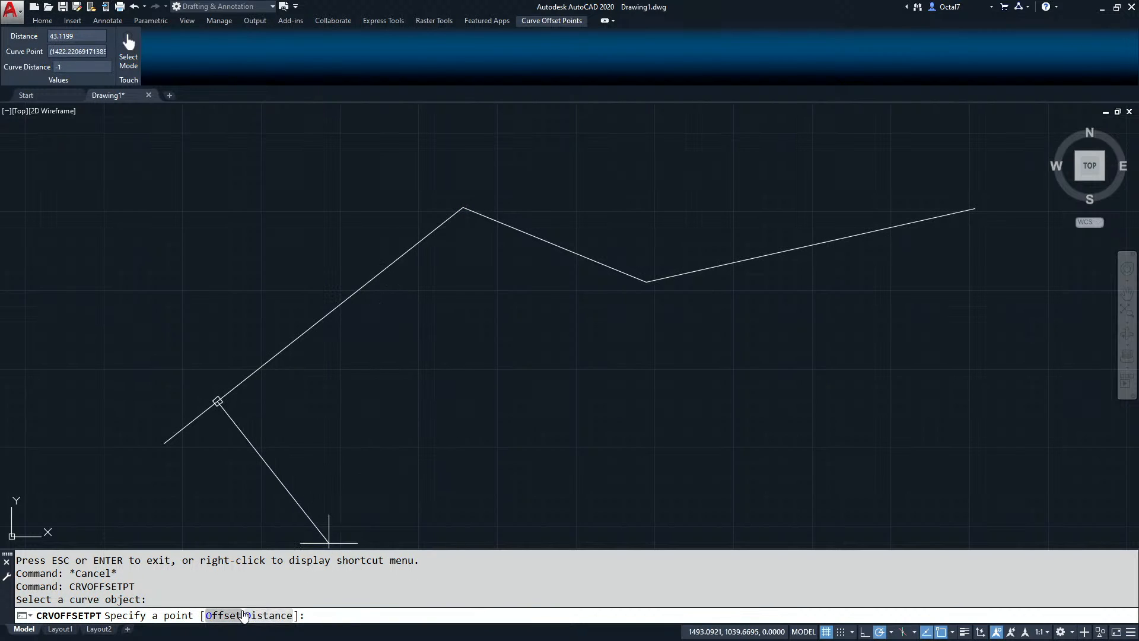
key("Return")
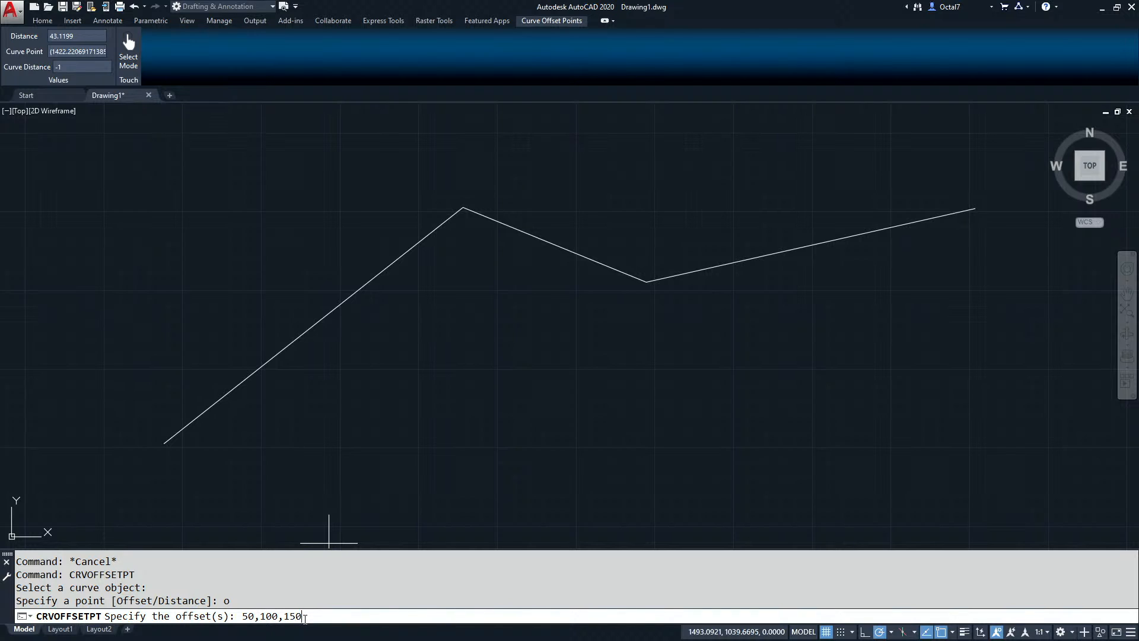
key("Return")
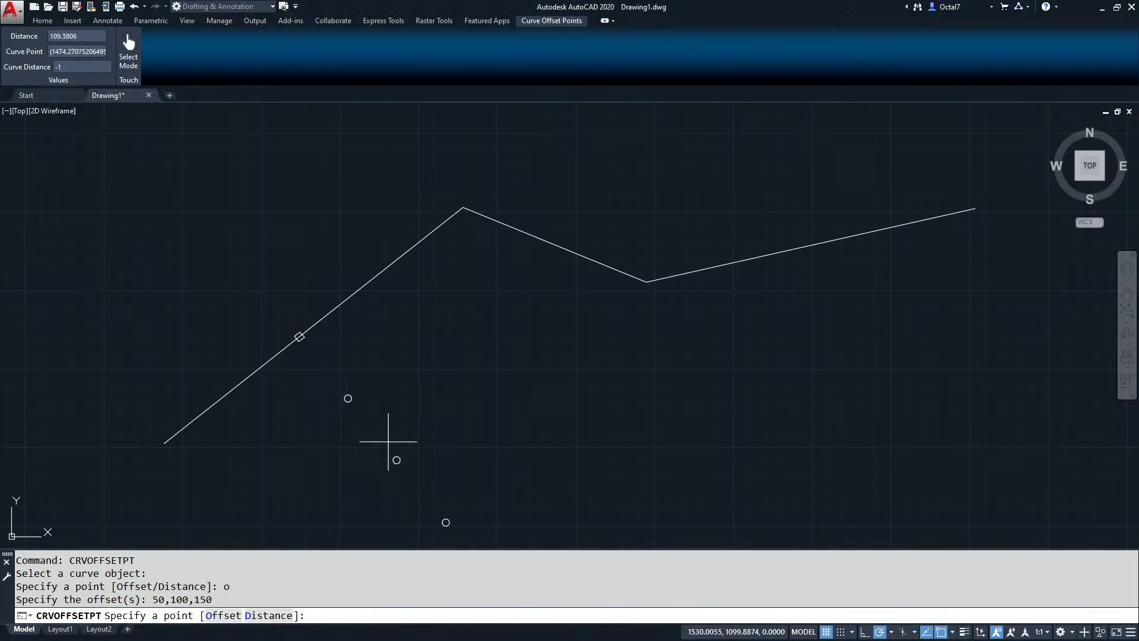
middle_click_drag(381, 336, 341, 295)
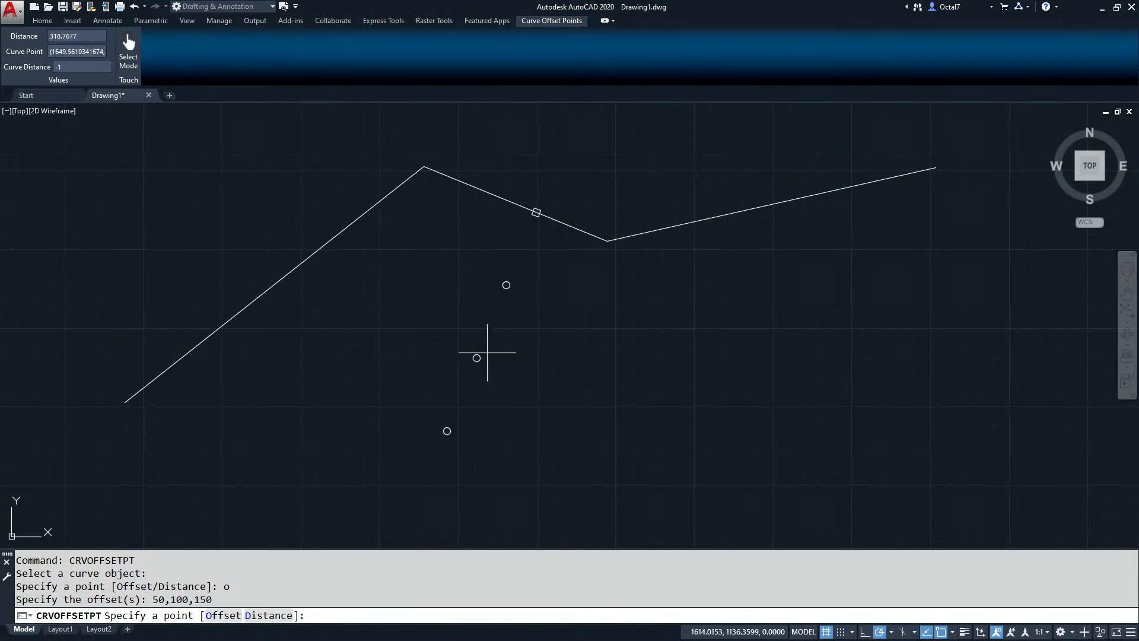
middle_click_drag(446, 285, 446, 312)
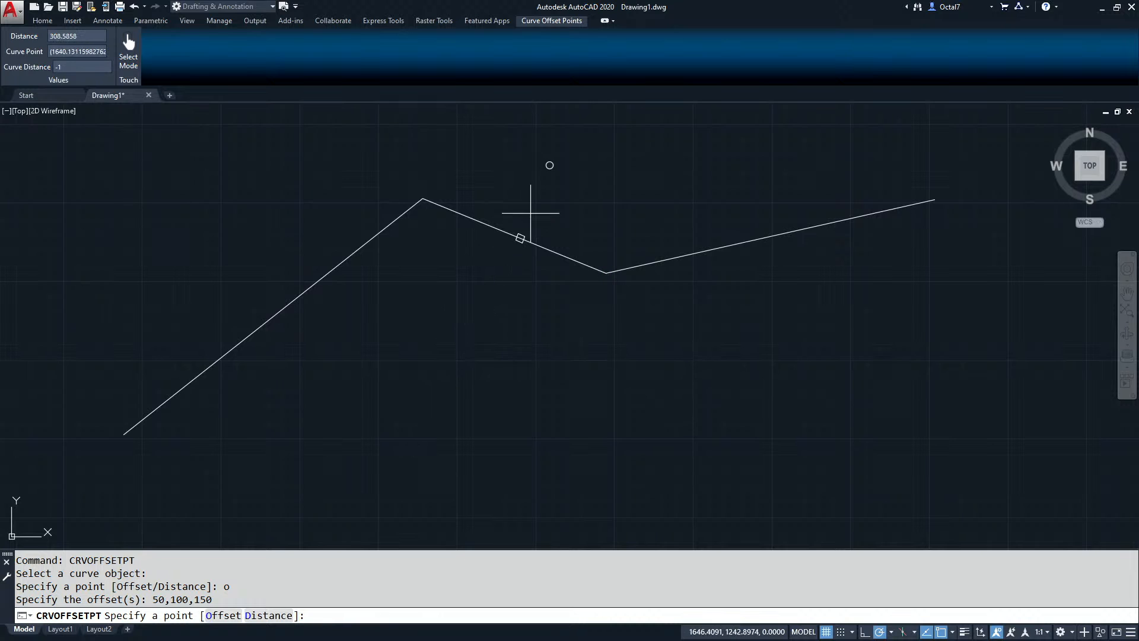
mouse_move(535, 229)
middle_mouse_down()
mouse_move(522, 267)
mouse_move(569, 301)
middle_mouse_up()
scroll(570, 268, "down", 1)
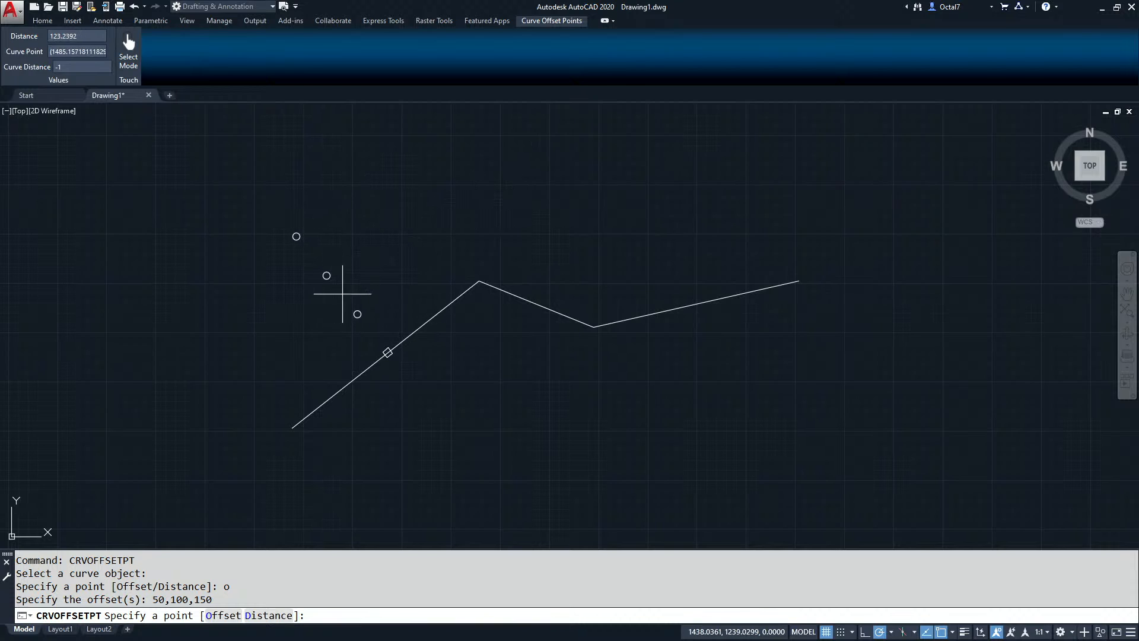
Step: Place the three offset points above the polyline's middle segment at a curve distance of 350
type("d")
key("Return")
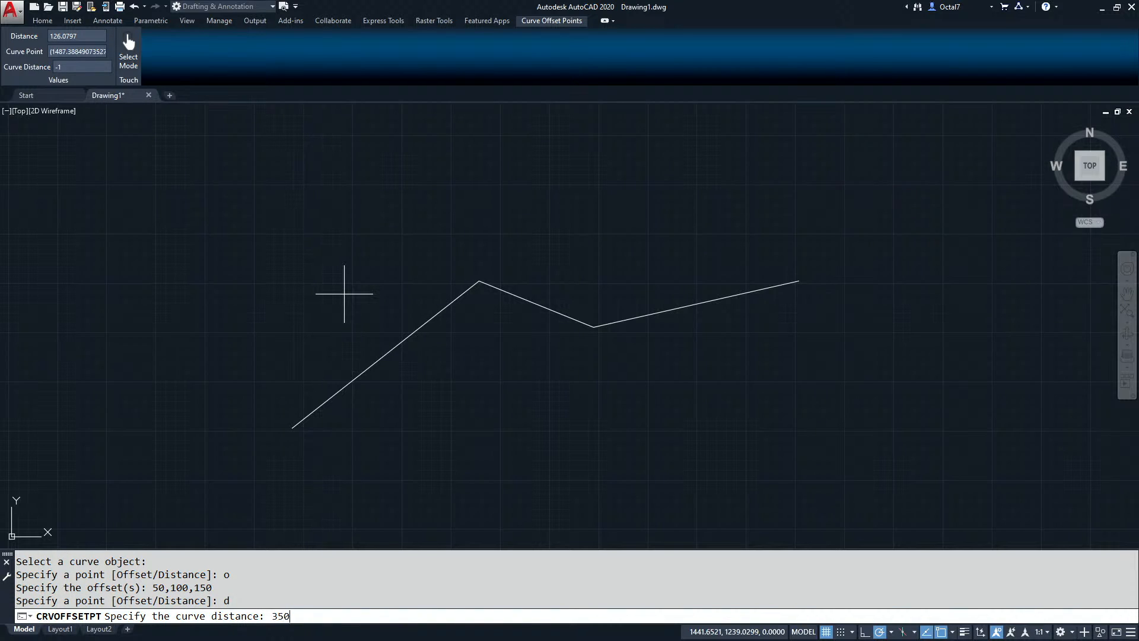
type("350")
key("Return")
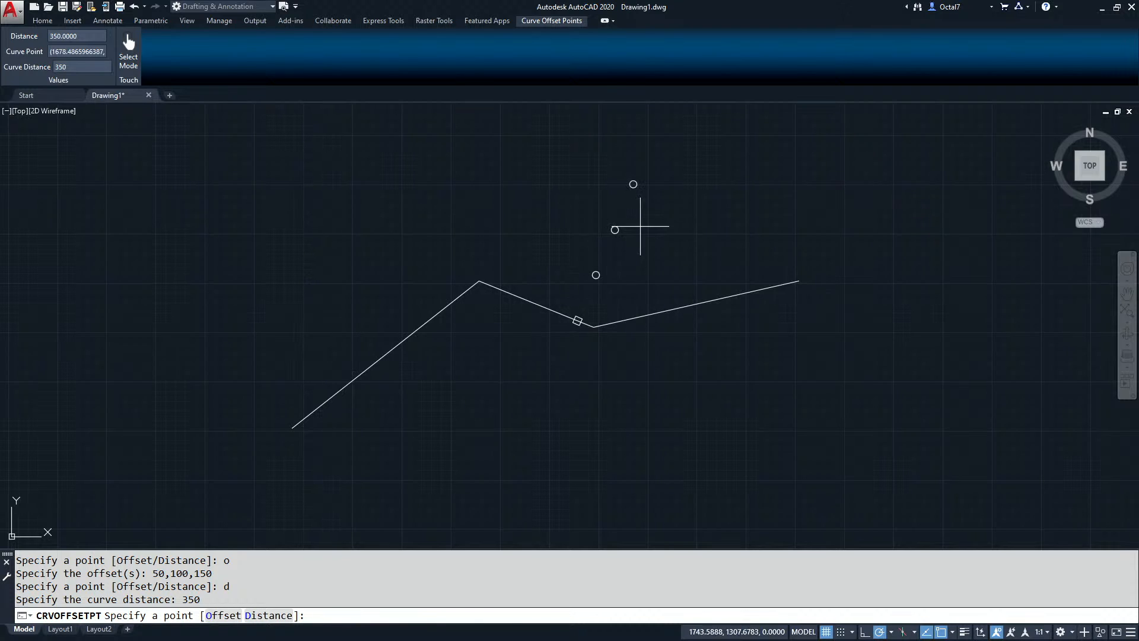
left_click(639, 226)
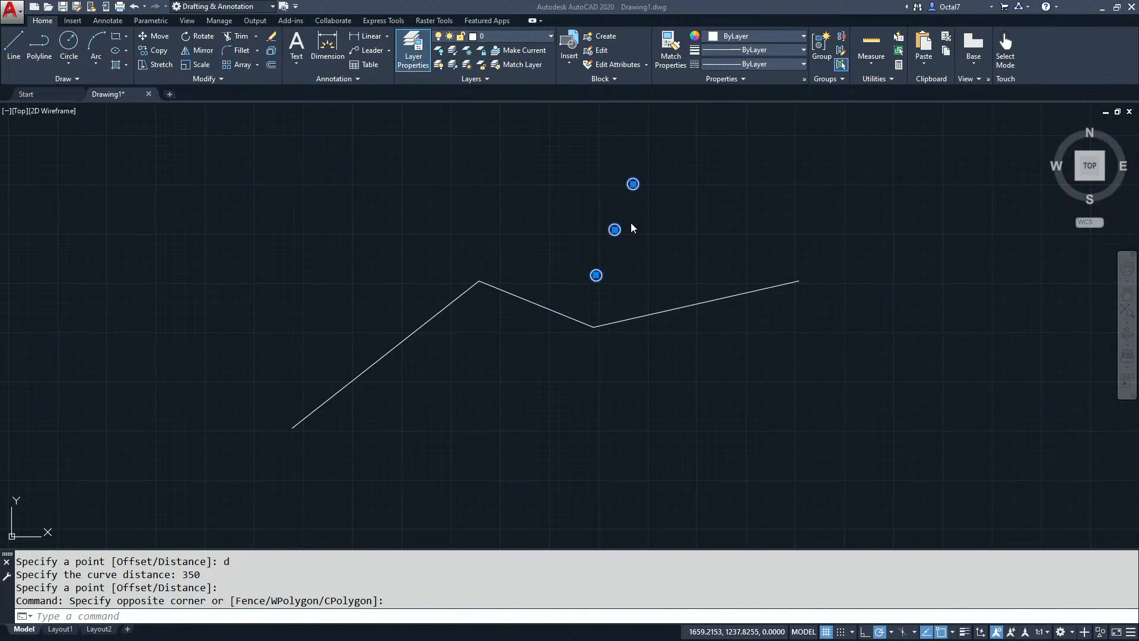
Step: Erase the three offset points above the polyline's middle dip
key("Delete")
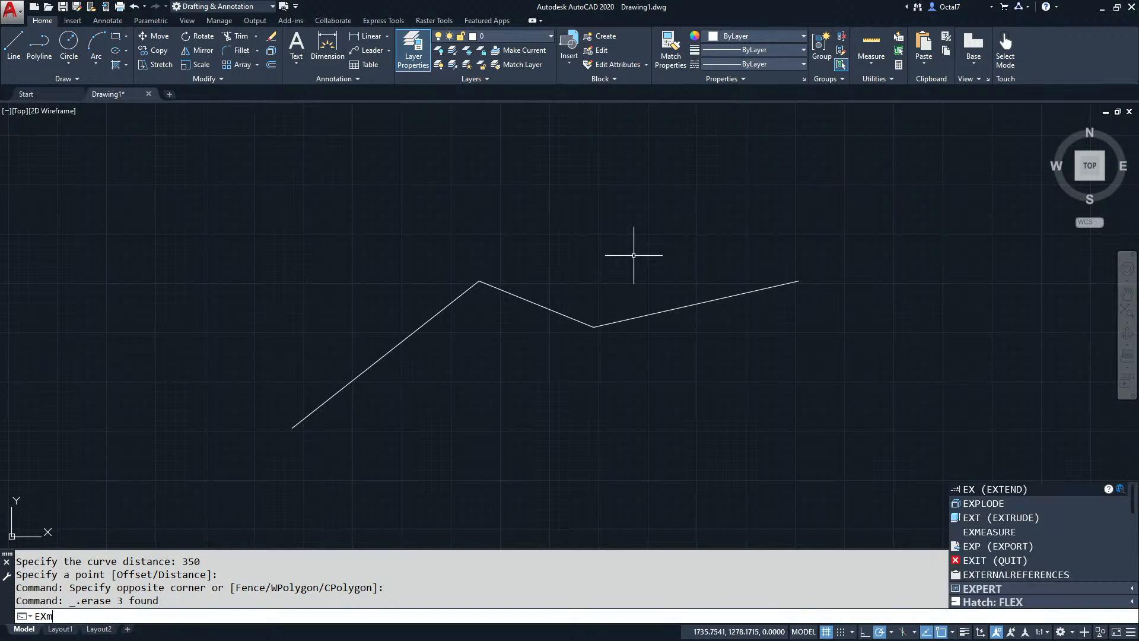
type("measure")
key("Return")
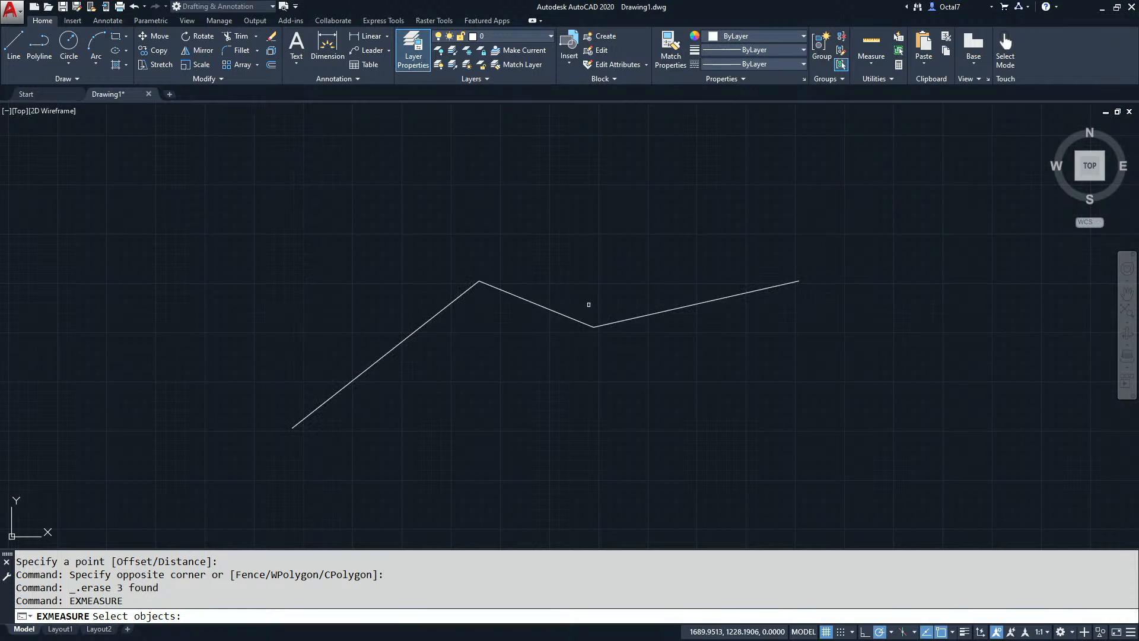
key("Escape")
Step: Copy the zigzag polyline once, placing the copy above and to the left of the original
left_click(605, 338)
left_click(565, 305)
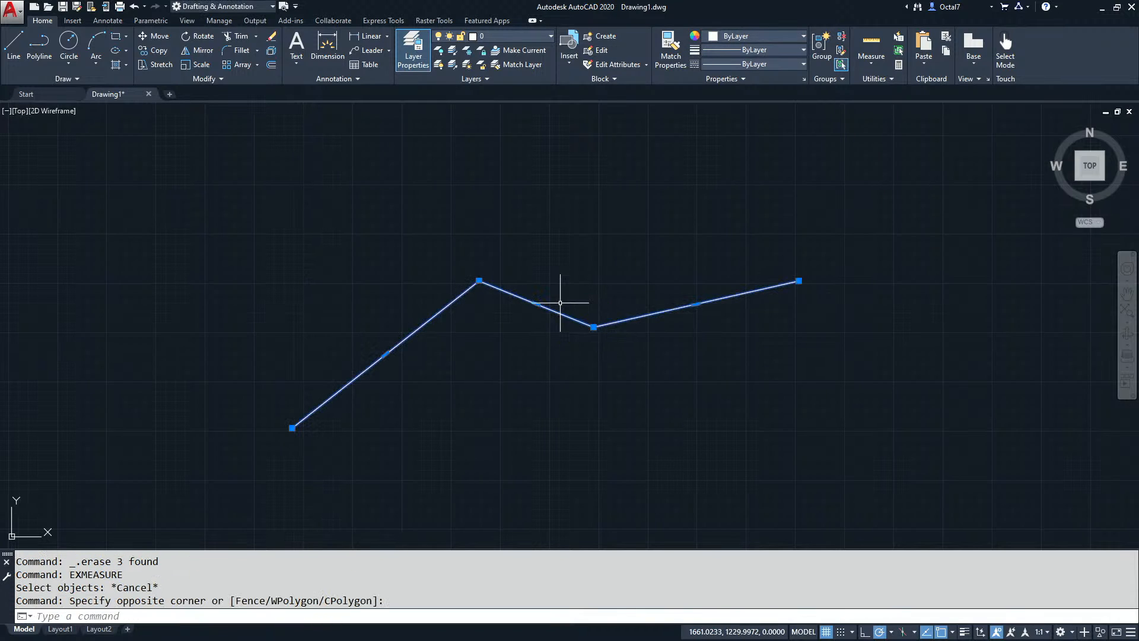
type("co")
key("Return")
left_click(479, 388)
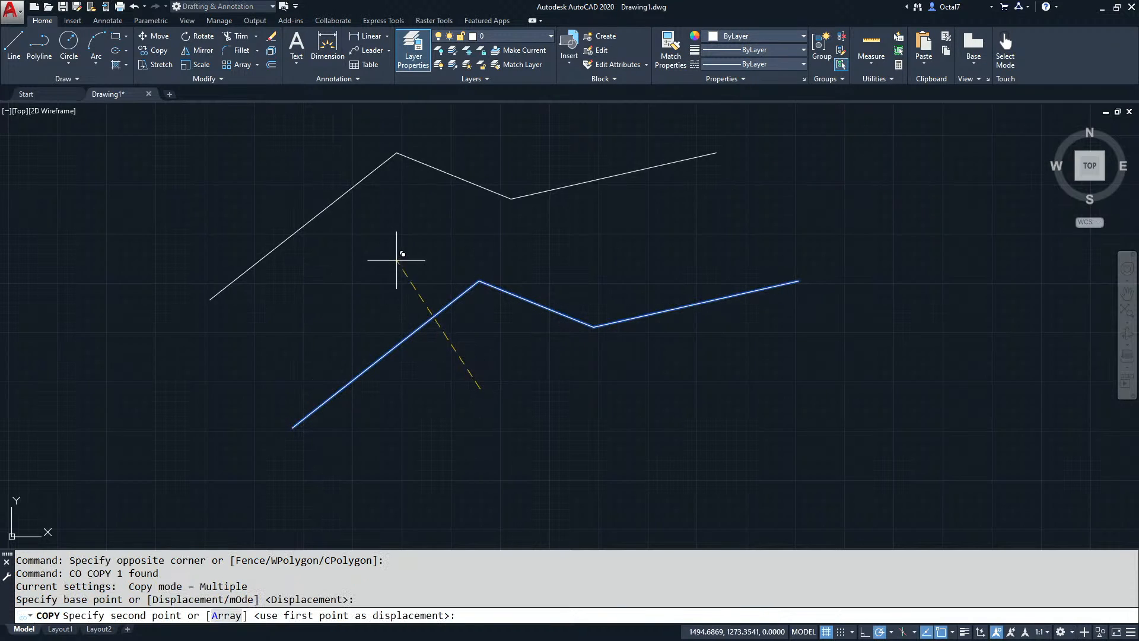
left_click(399, 289)
key("Return")
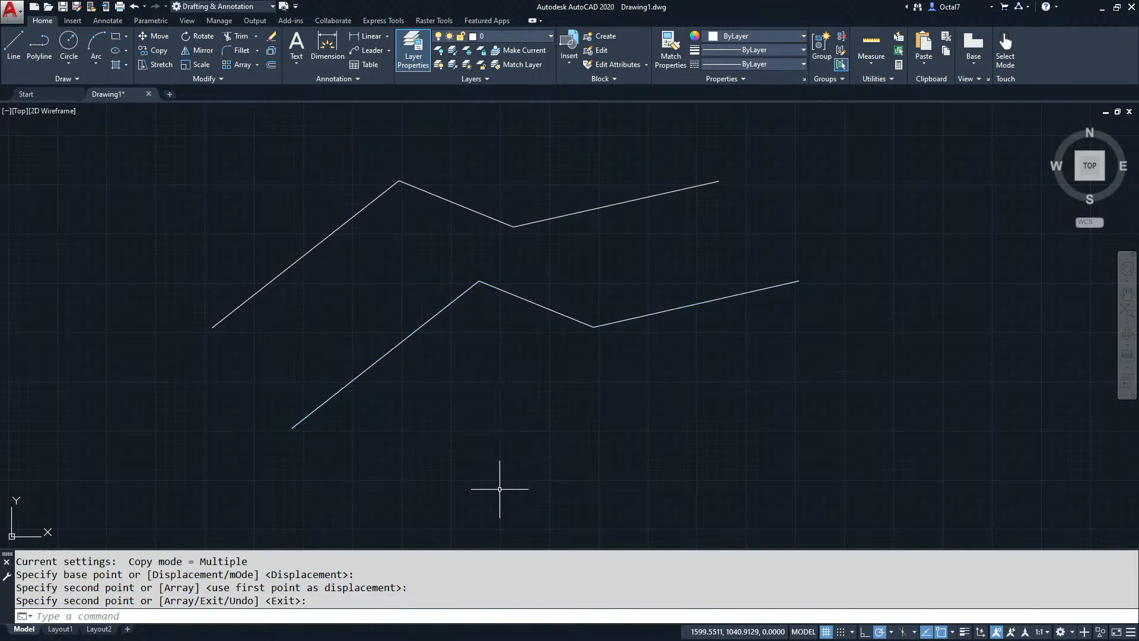
Step: Draw a new five-segment zigzag polyline below and to the right of the two existing ones
type("pl")
key("Return")
left_click(452, 487)
left_click(530, 427)
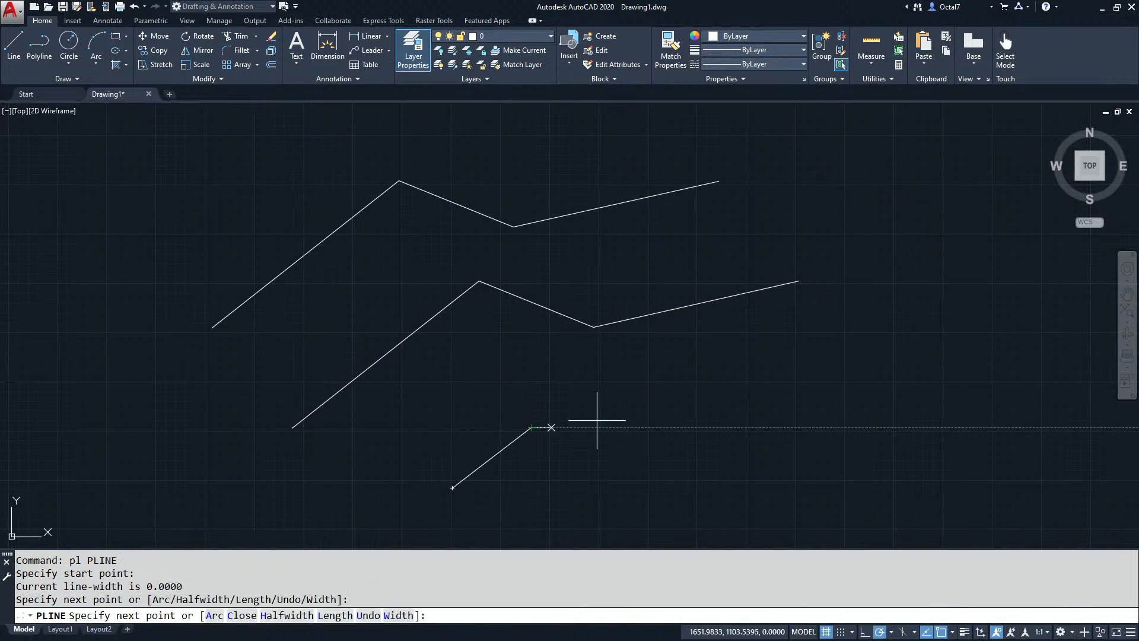
left_click(650, 442)
left_click(780, 404)
left_click(891, 356)
left_click(942, 398)
key("Return")
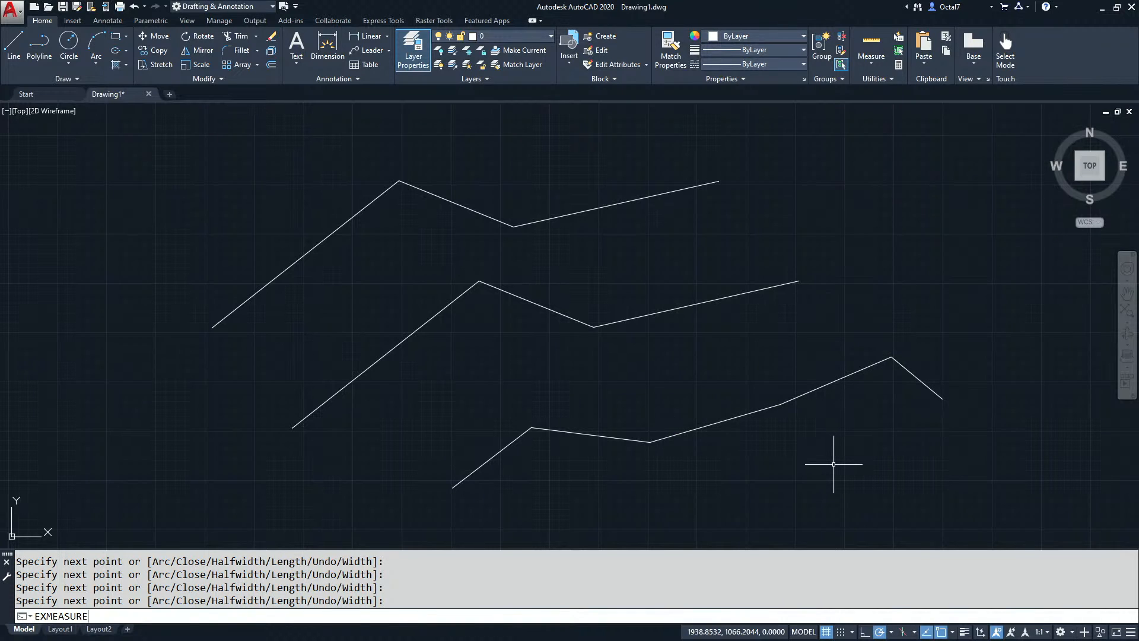
Step: Run EXMEASURE on all three polylines with a distance of 50 between points
type("EXMEASURE")
key("Return")
left_click(813, 487)
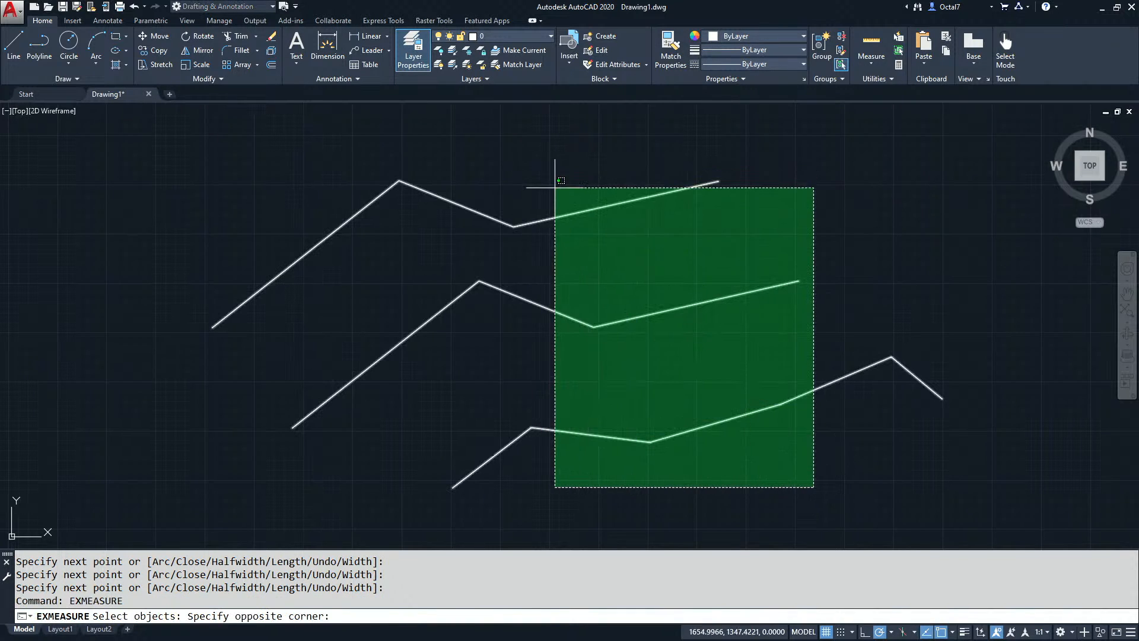
middle_click_drag(801, 436, 773, 409)
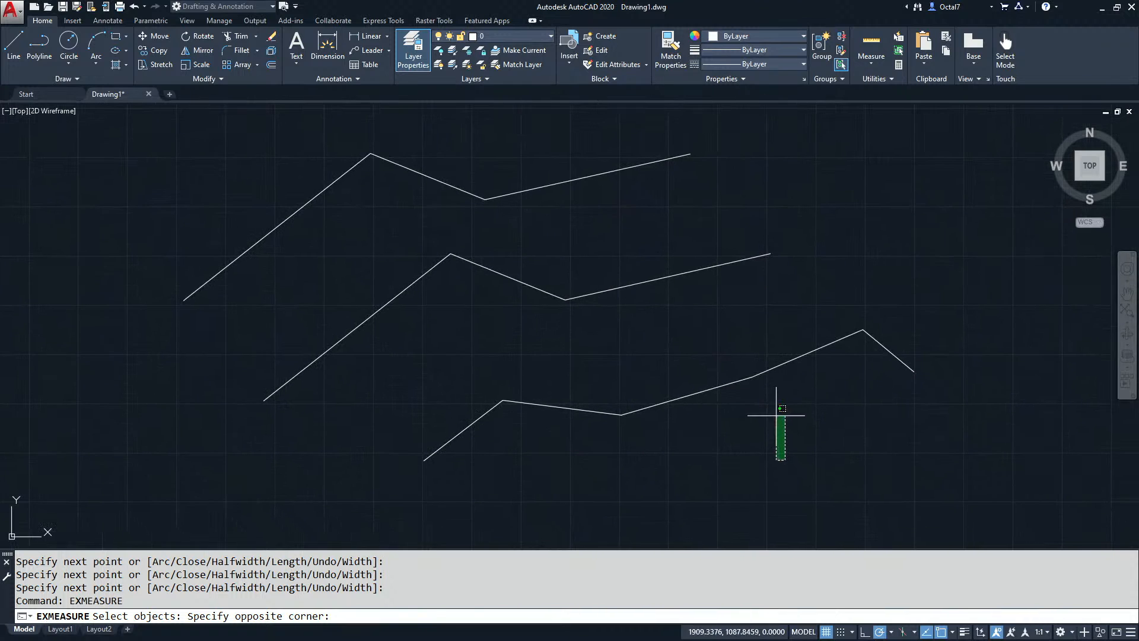
left_click(546, 167)
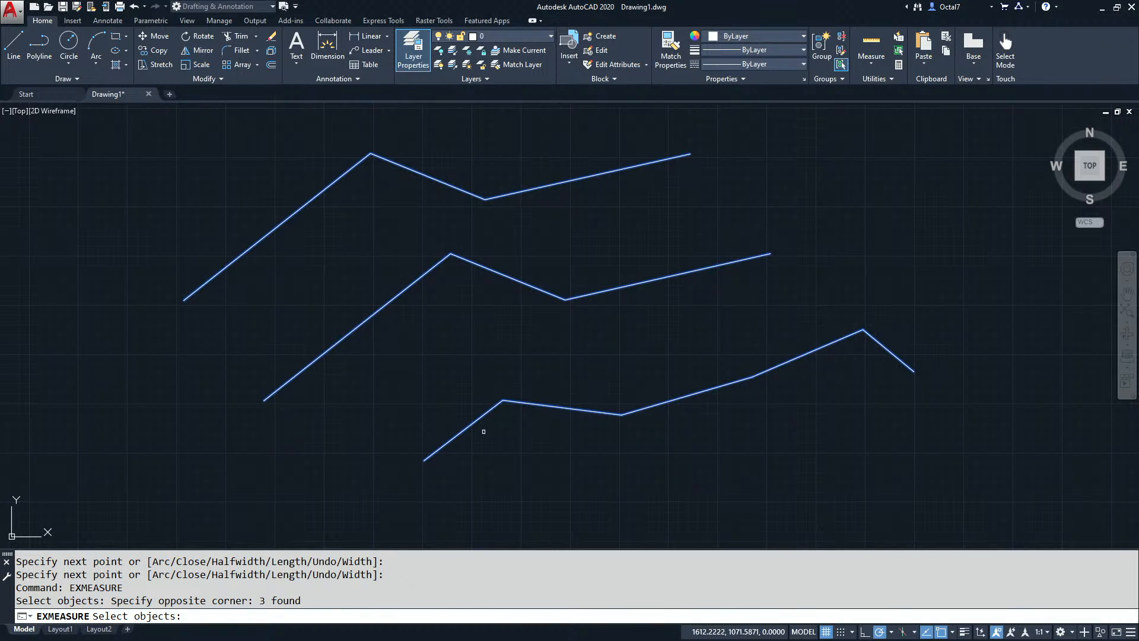
key("Return")
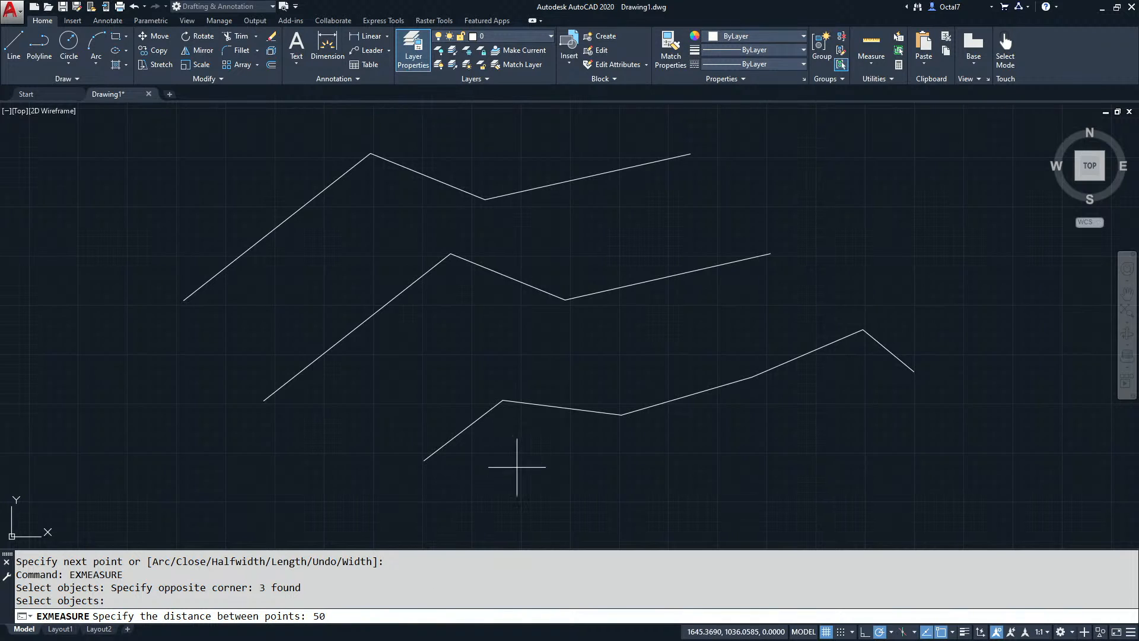
key("Return")
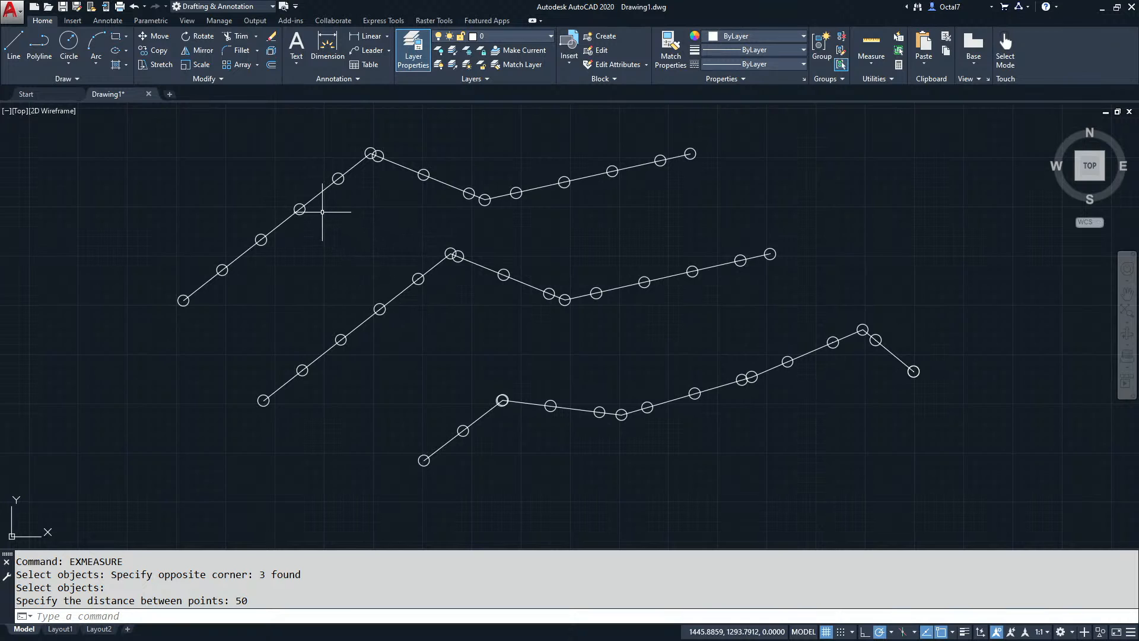
Step: Highlight the points at the inner vertices of the three polylines to examine where EXMEASURE adds extra points
left_click(485, 199)
left_click(372, 149)
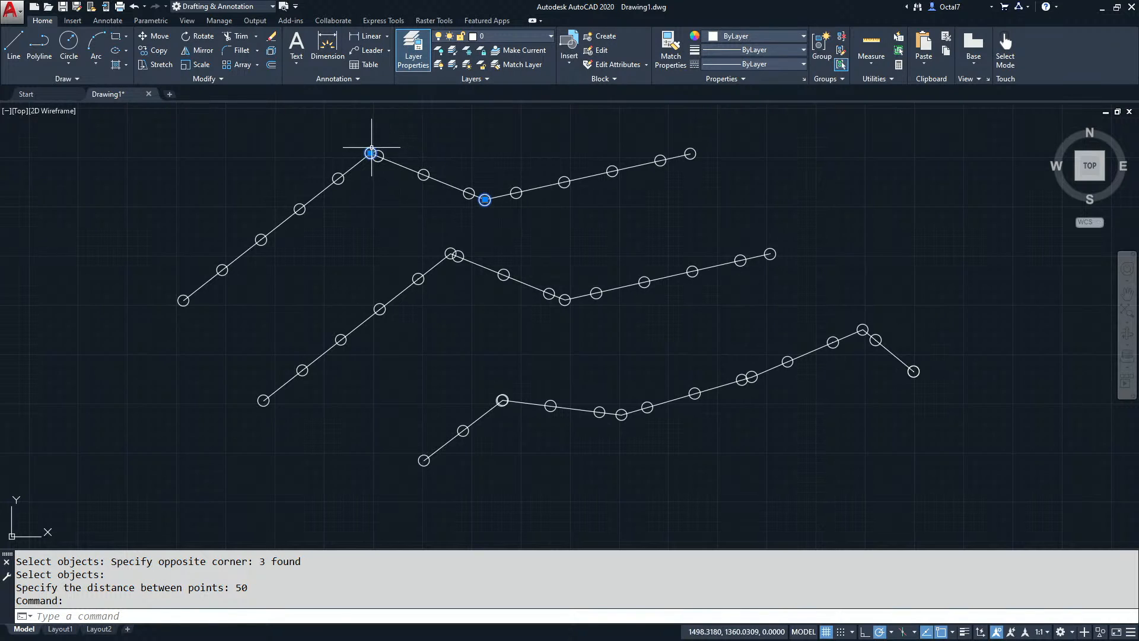
left_click(565, 297)
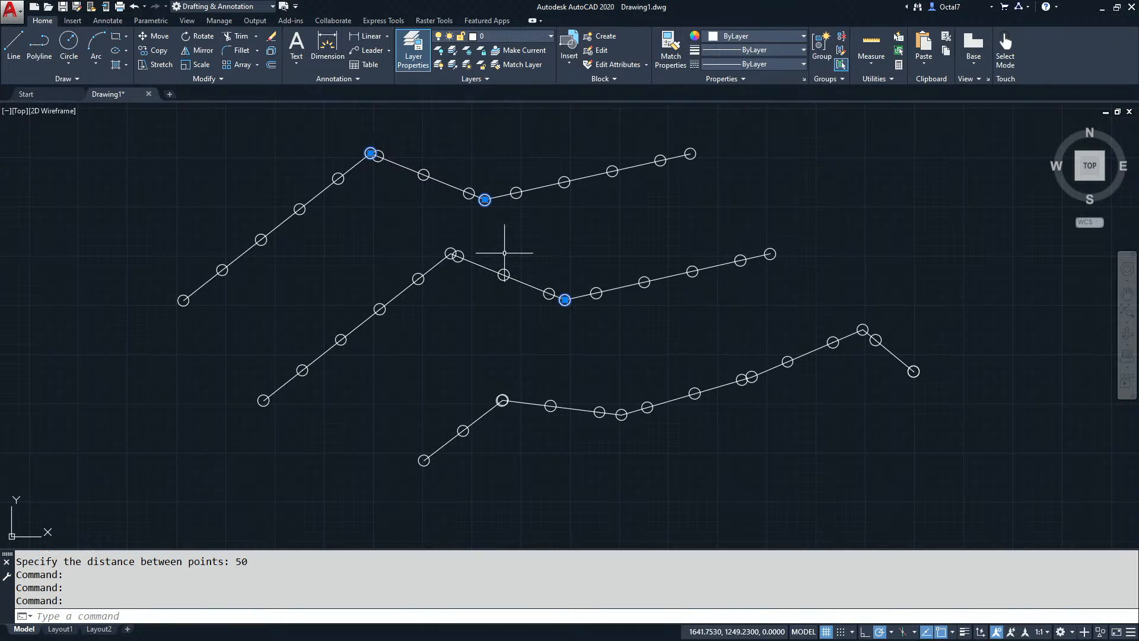
left_click(451, 253)
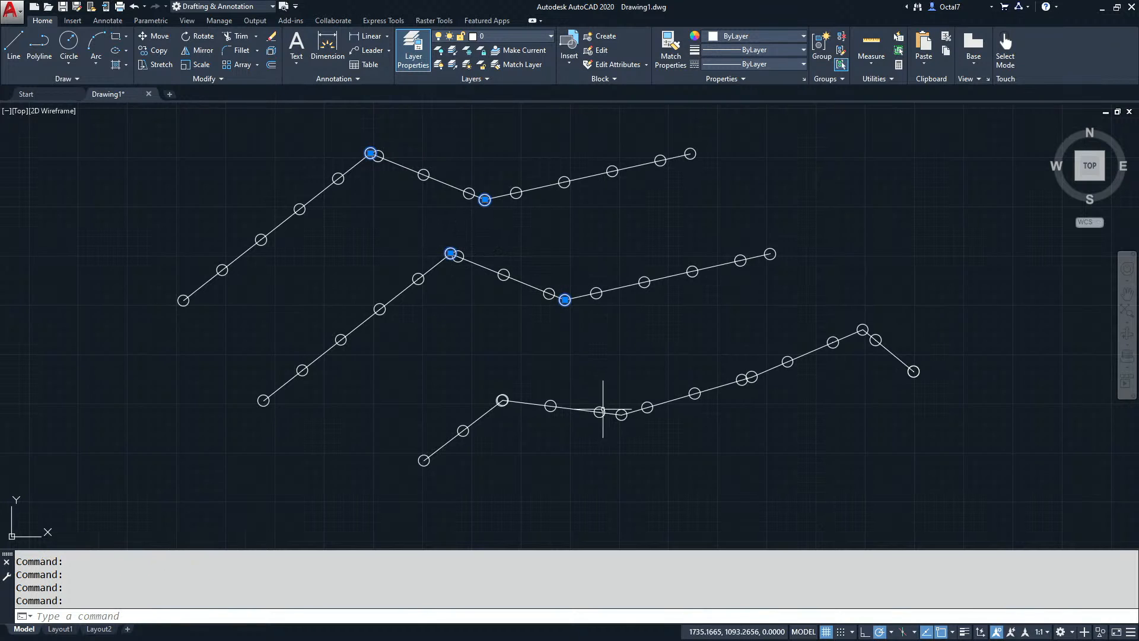
scroll(504, 399, "up", 6)
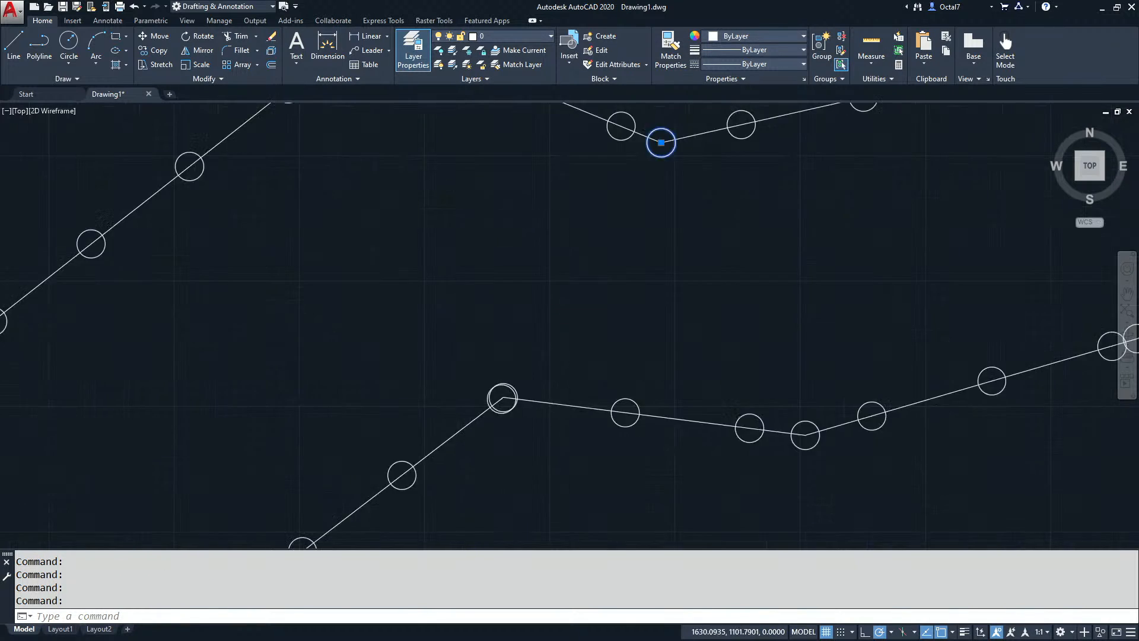
left_click(518, 376)
scroll(692, 434, "down", 4)
middle_click_drag(807, 467, 667, 465)
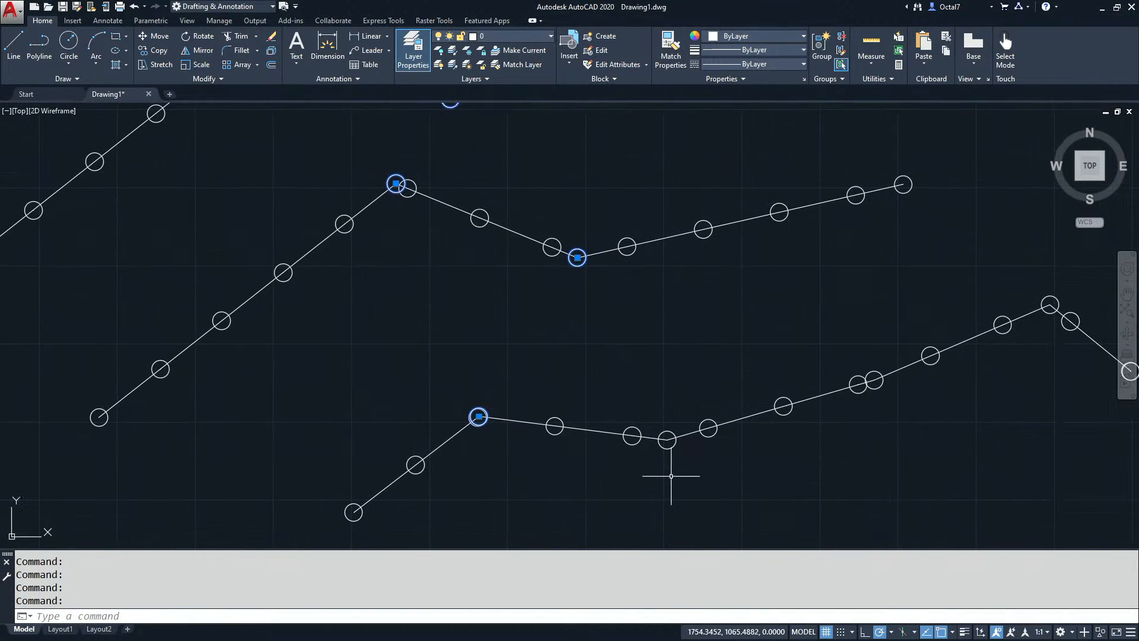
left_click(665, 446)
scroll(734, 467, "down", 2)
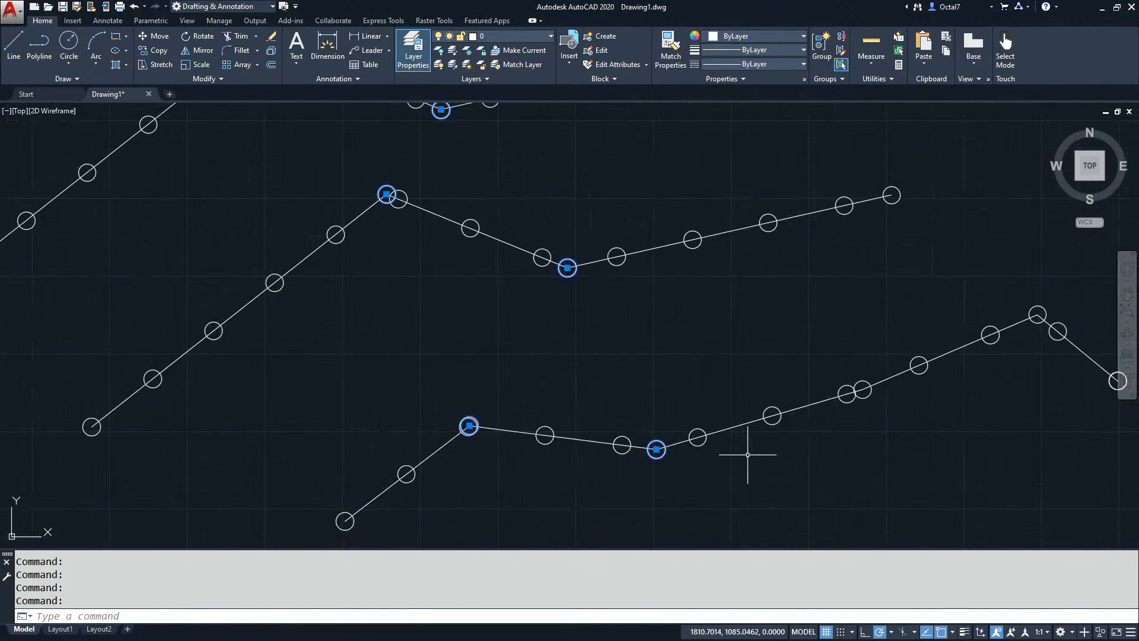
middle_click_drag(771, 438, 722, 428)
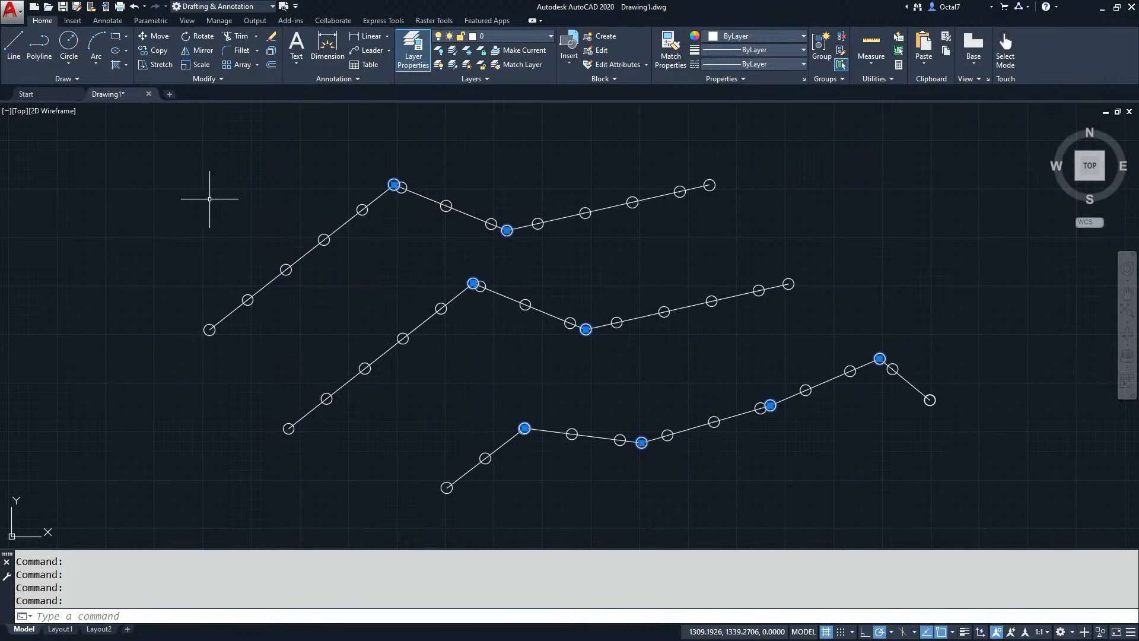
Step: Erase all the measured points on the three polylines, keeping the polylines themselves
left_click(191, 185)
left_click(561, 516)
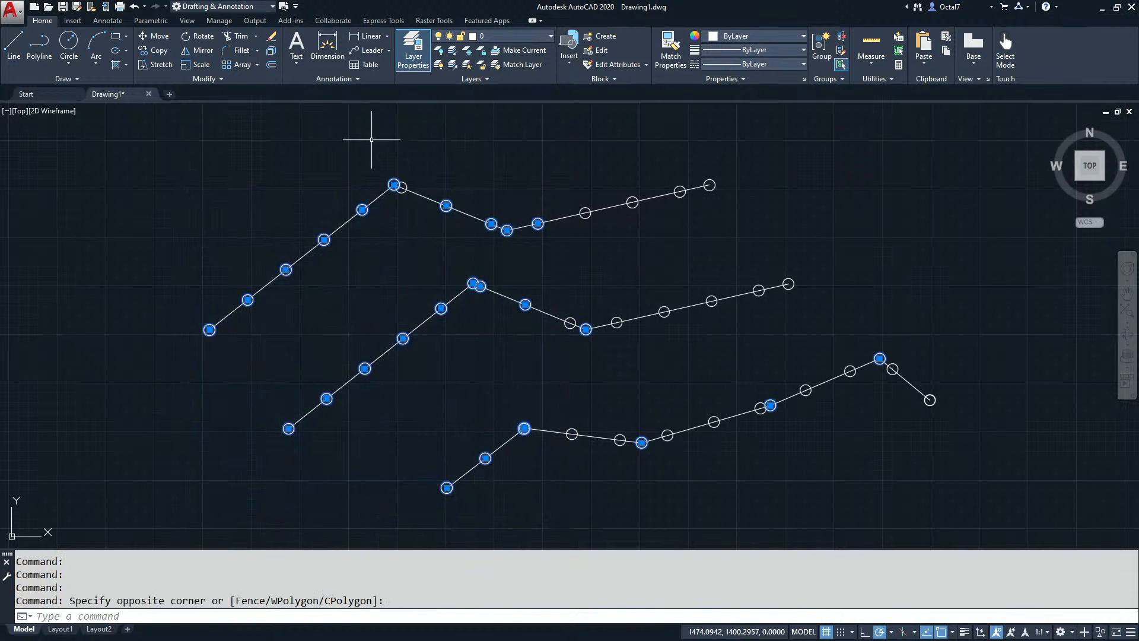
left_click(1027, 473)
key("Delete")
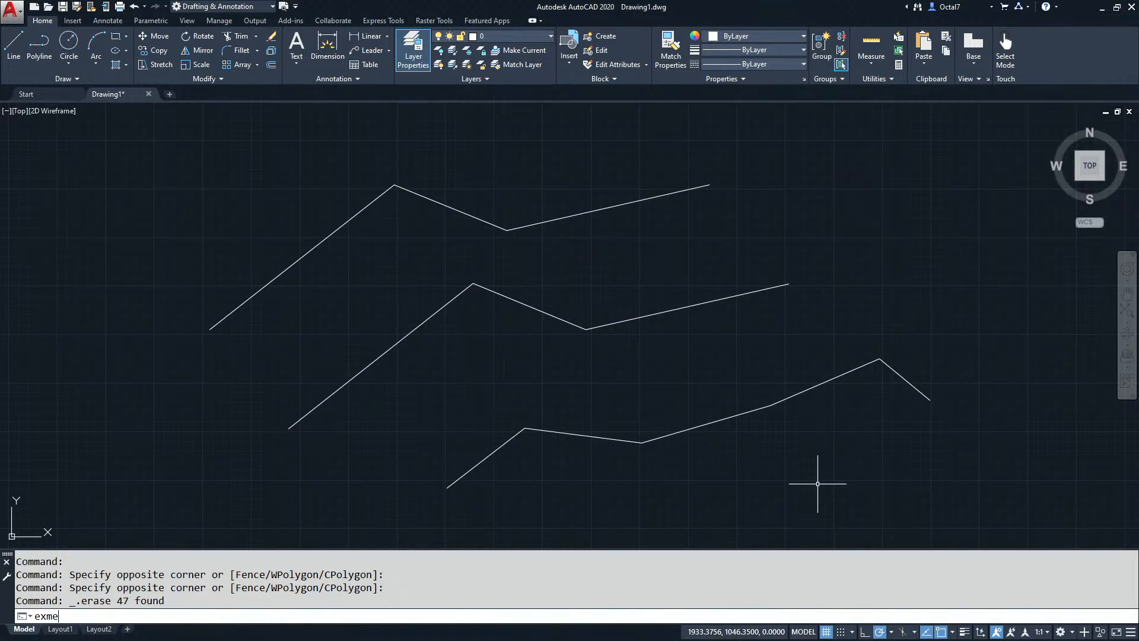
Step: Run EXMEASURE on all three polylines again with a distance of 100 between points
type("exme")
key("Return")
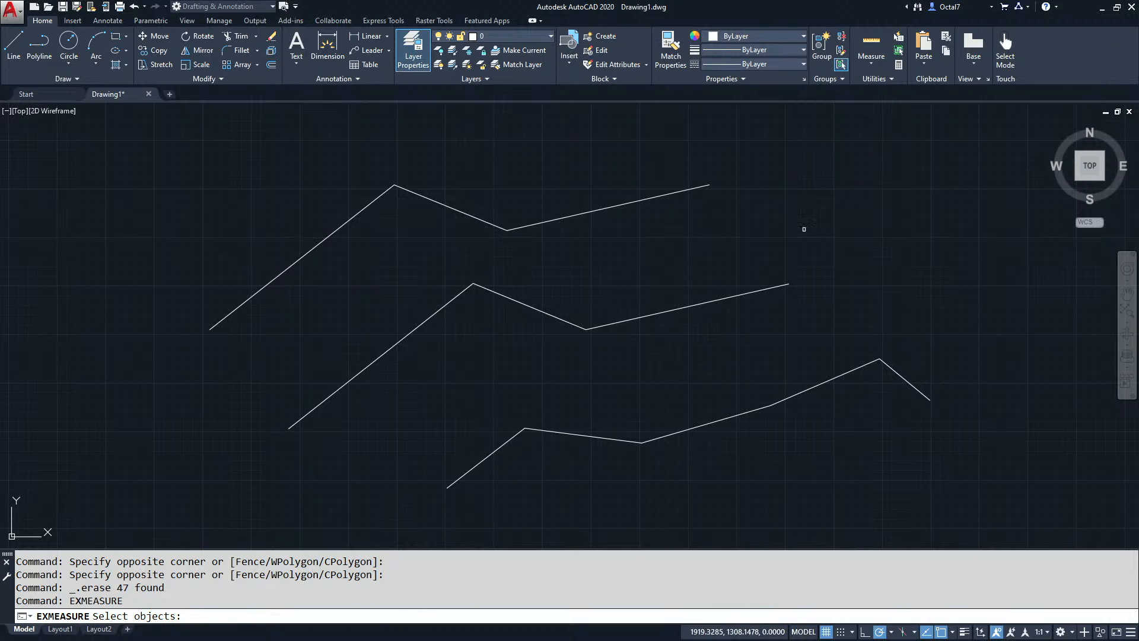
left_click(953, 131)
left_click(541, 439)
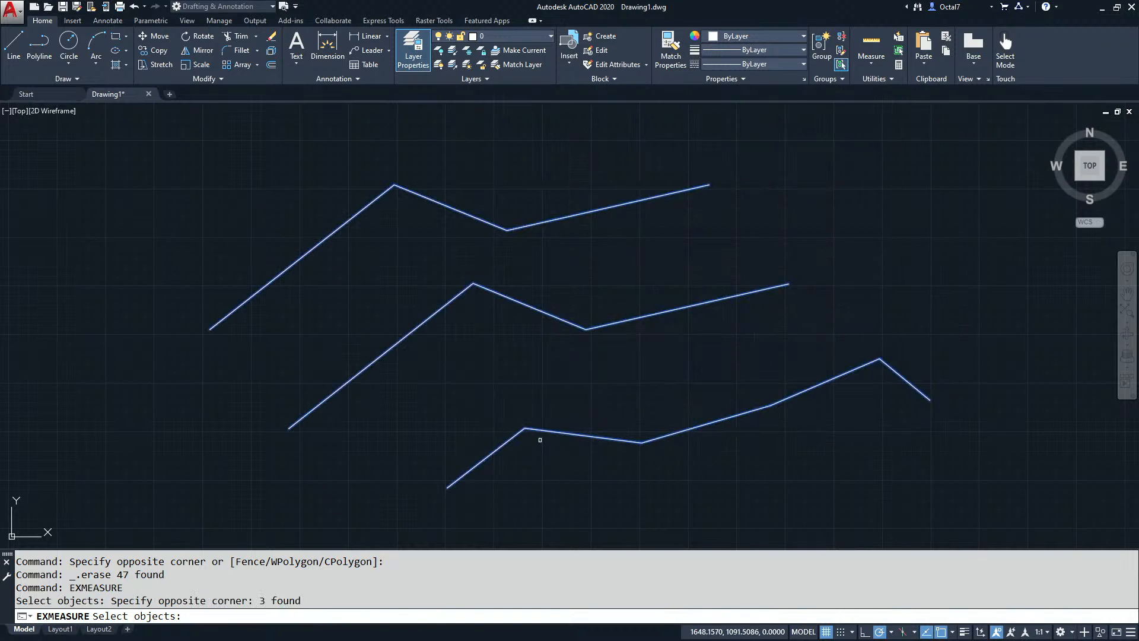
key("Return")
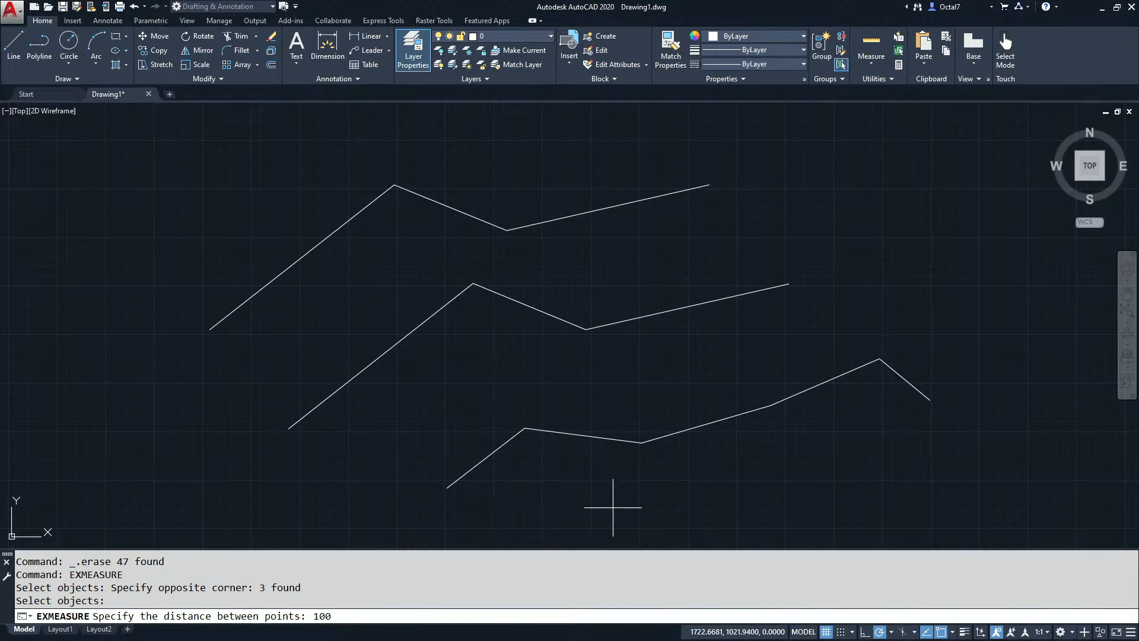
type("100")
key("Return")
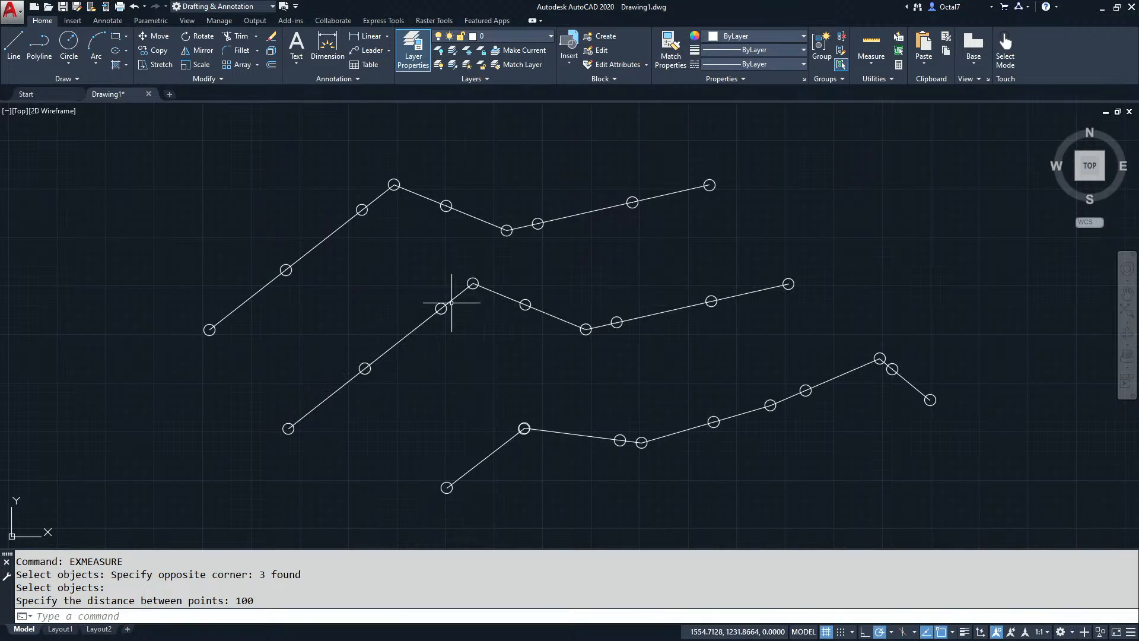
Step: Highlight the middle polyline with its peak and end points to examine the point placement at its vertices
left_click(490, 290)
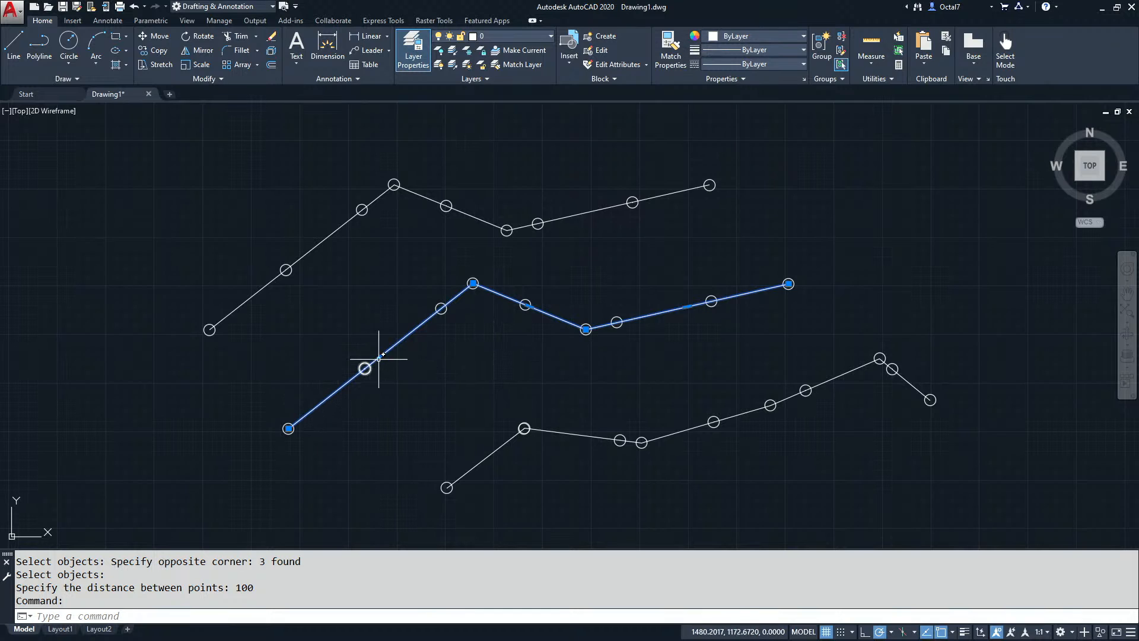
left_click(483, 277)
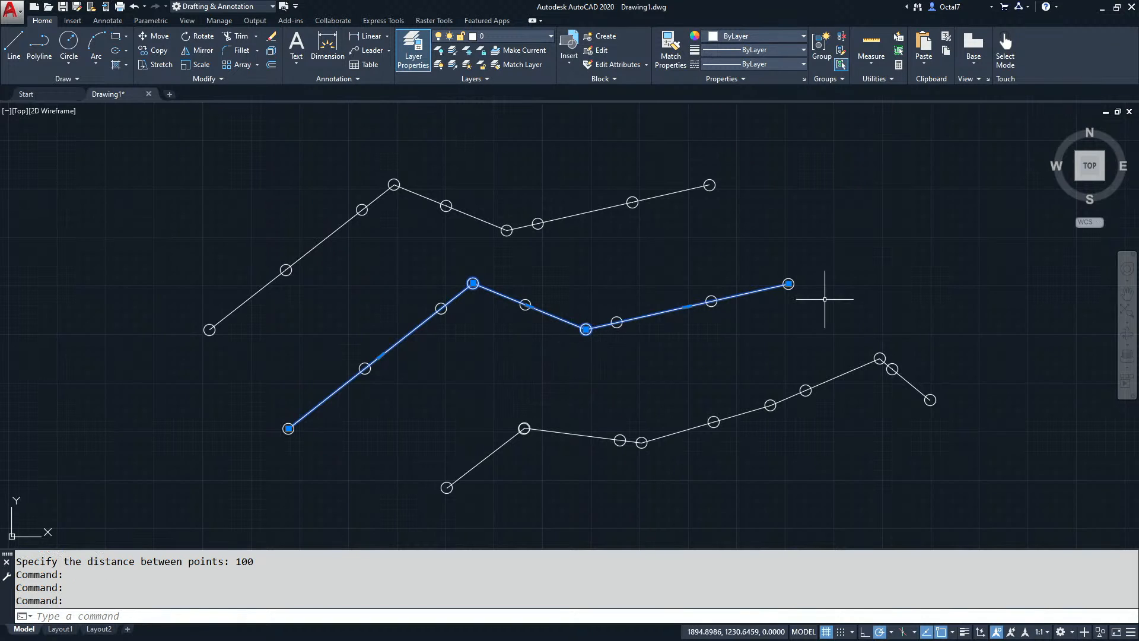
left_click(788, 278)
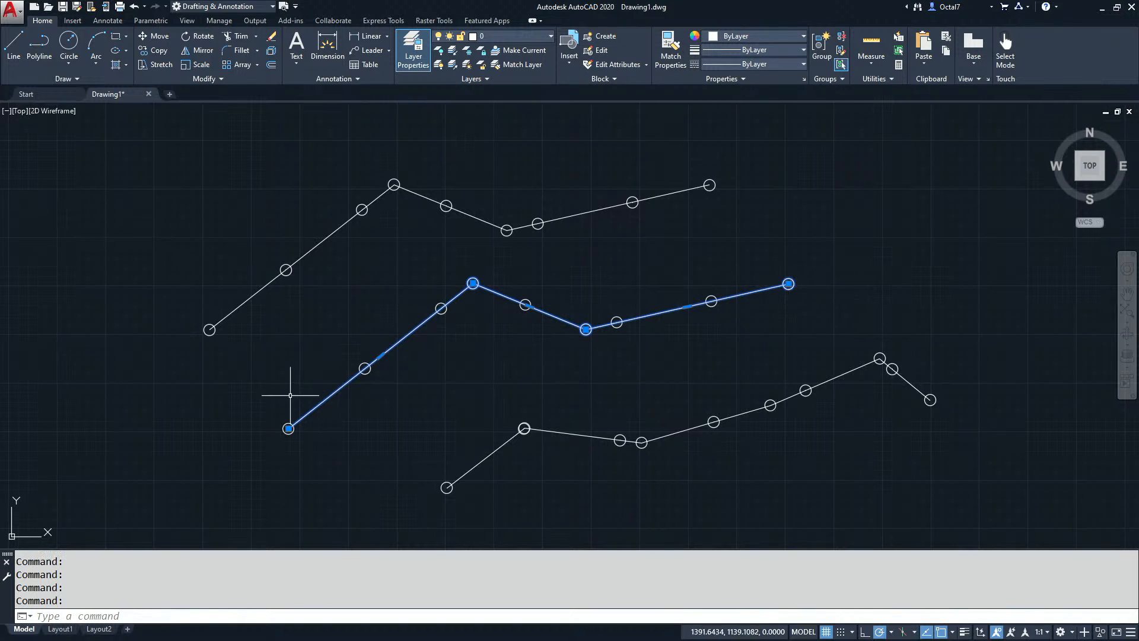